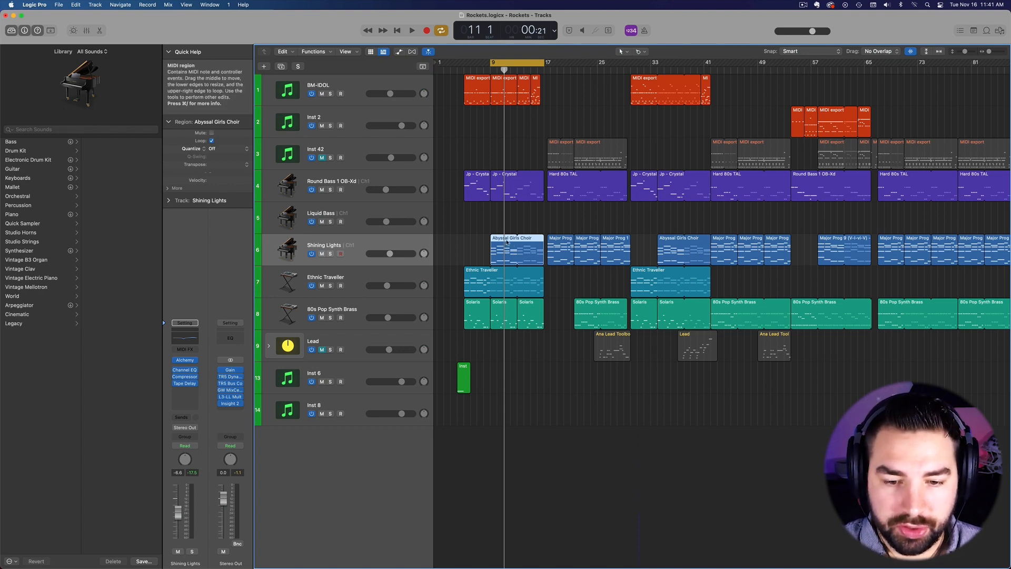
Open the Abyssal Girls Choir region on the Shining Lights track in the Piano Roll and highlight the first chord's notes at bar 9.
double_click(507, 239)
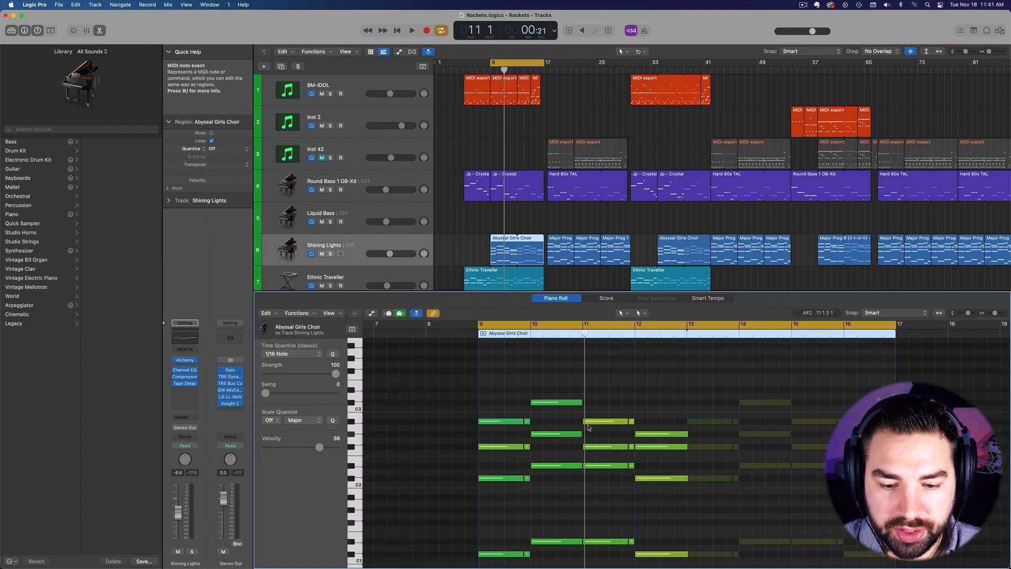
scroll(594, 417, "right", 2)
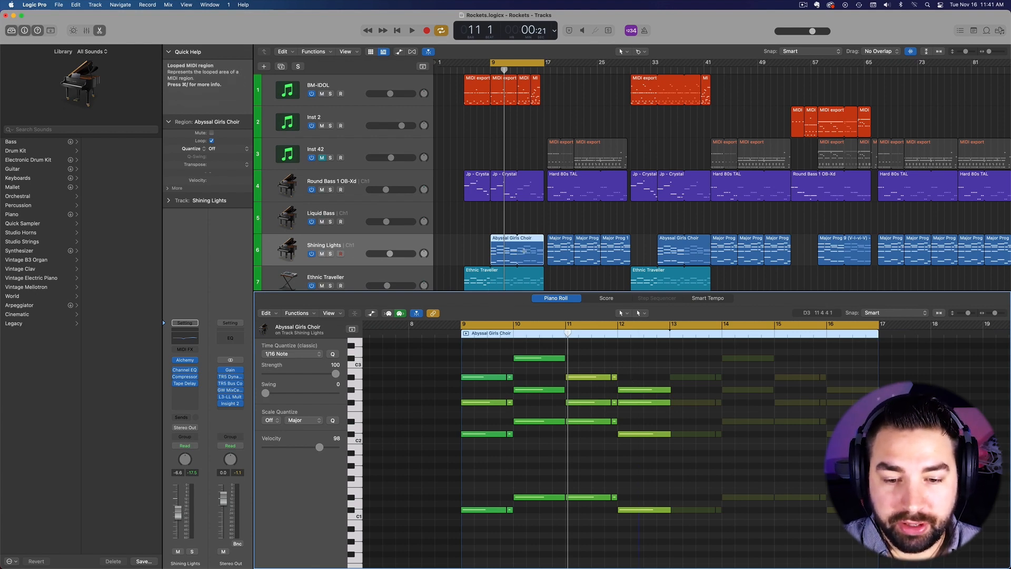
scroll(493, 285, "down", 3)
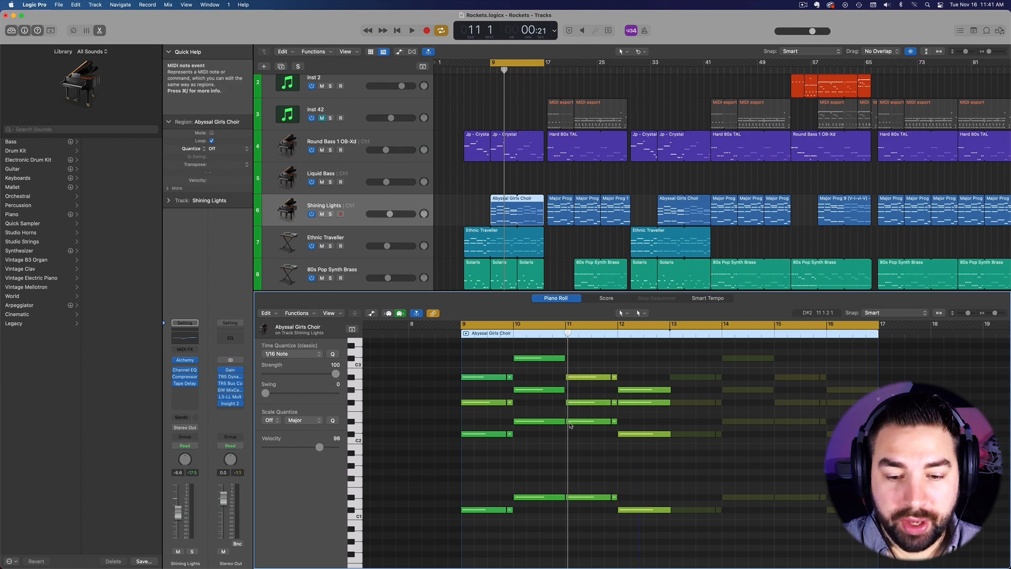
mouse_move(571, 425)
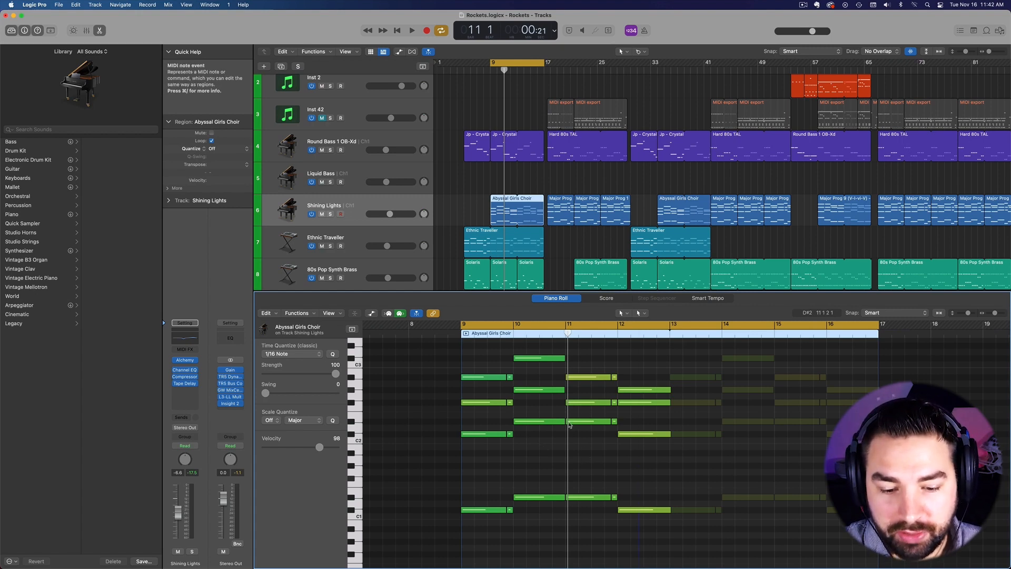
scroll(468, 368, "left", 1)
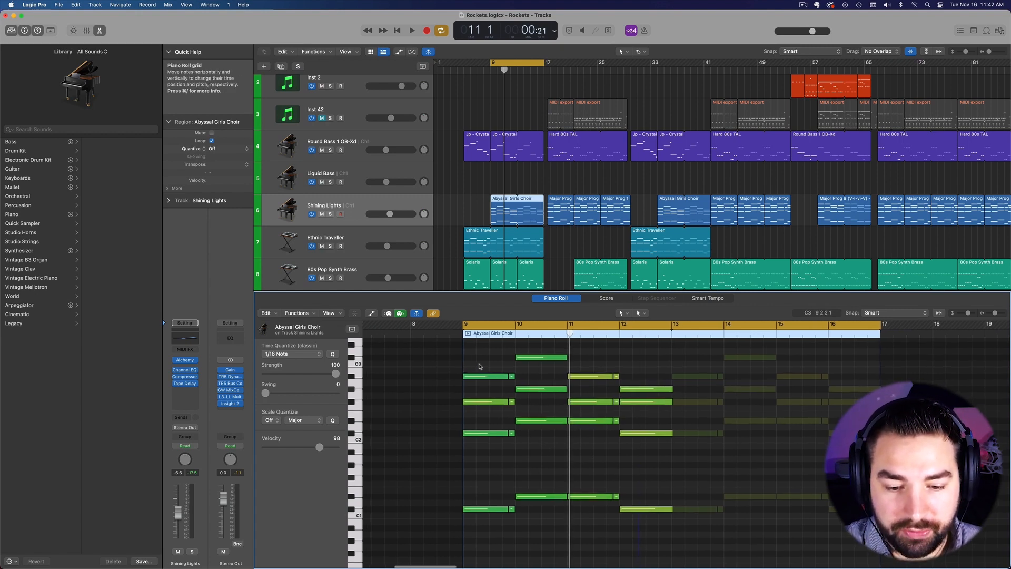
left_click_drag(477, 358, 508, 538)
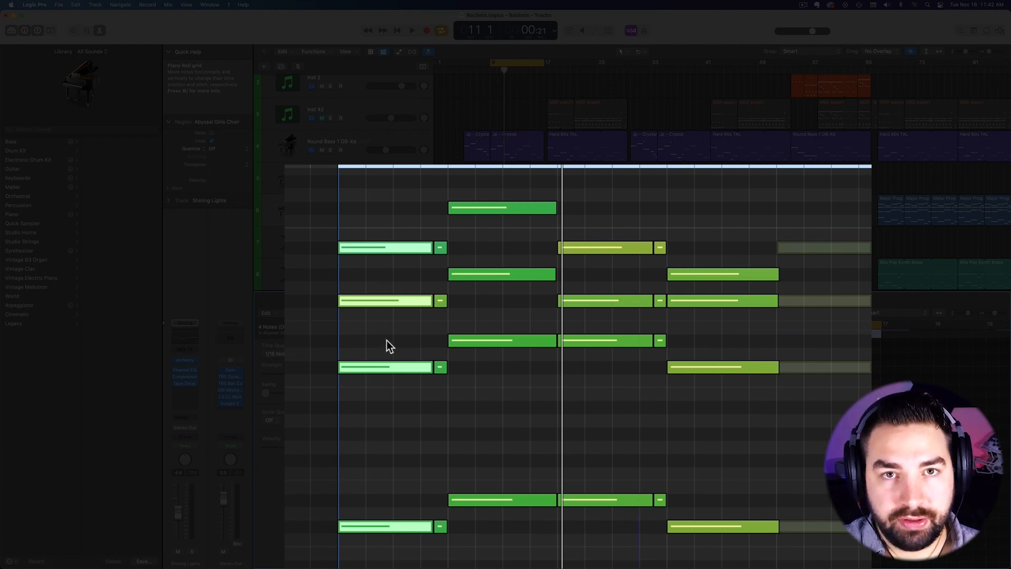
left_click(401, 314)
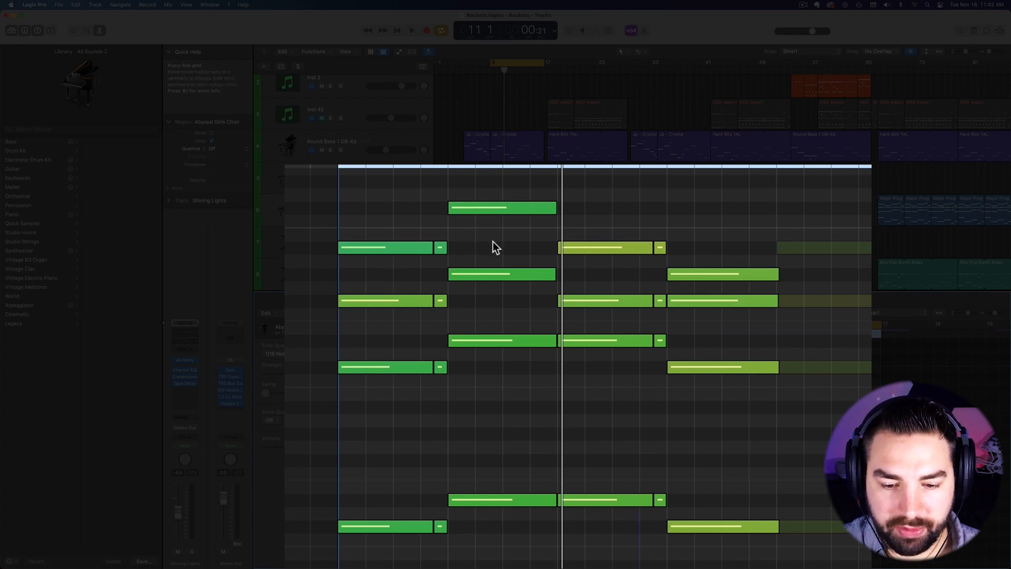
Select the notes shared by the second and third chords, then the notes shared by the first, third and fourth chords.
scroll(653, 283, "right", 3)
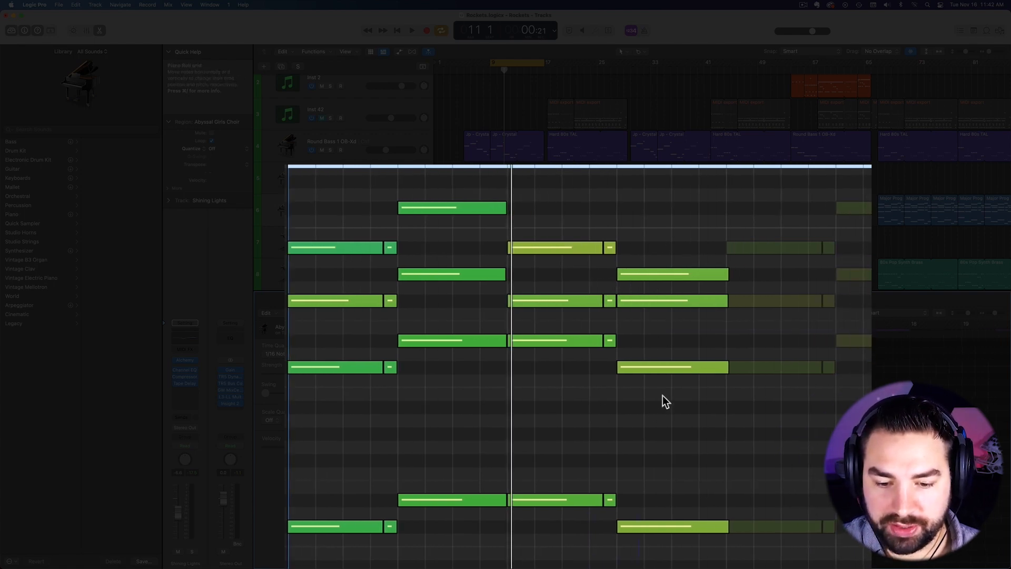
scroll(560, 394, "left", 1)
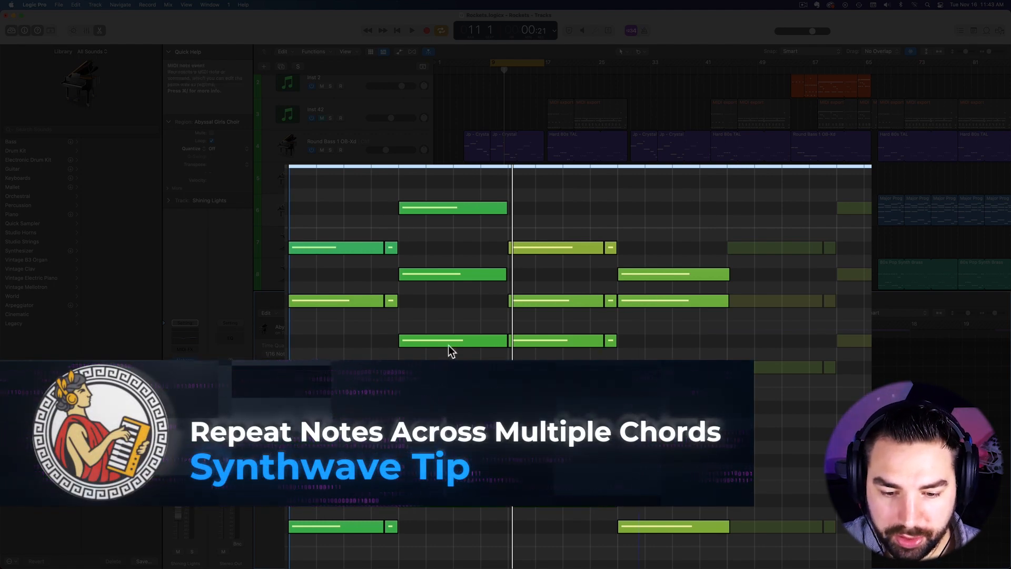
left_click_drag(622, 328, 382, 345)
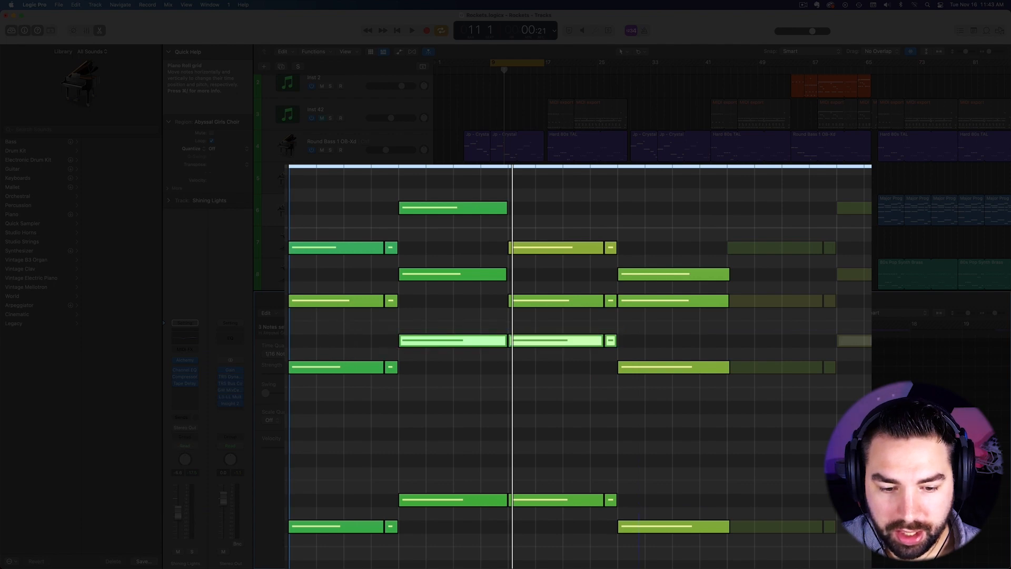
left_click_drag(287, 290, 722, 314)
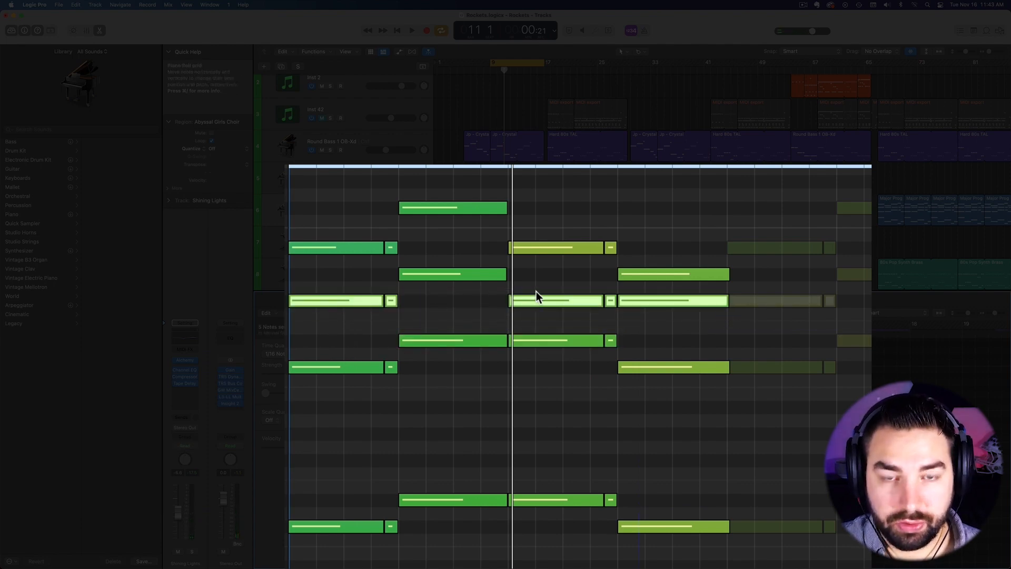
mouse_move(580, 341)
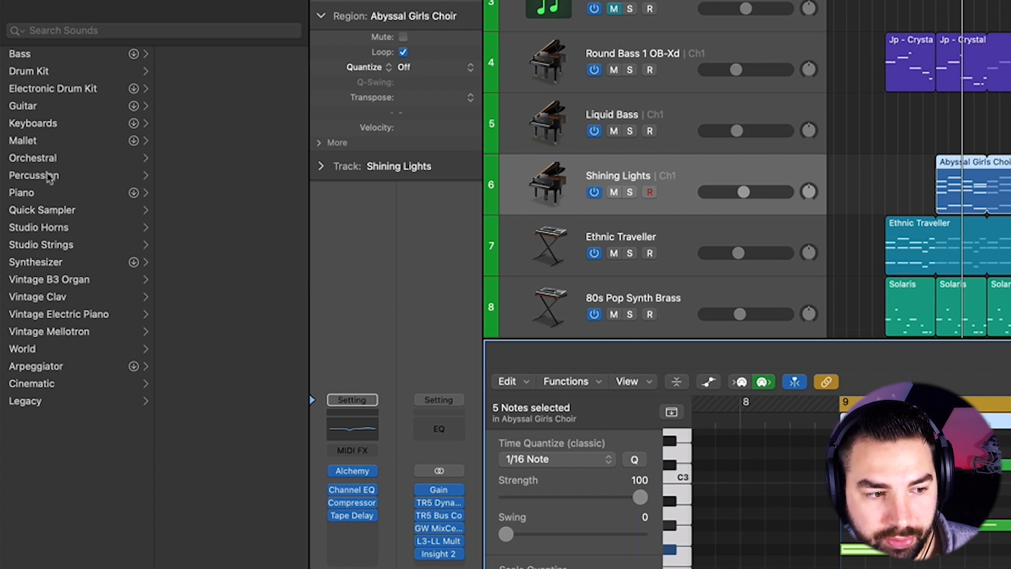
Show the Alchemy preset of the Shining Lights track in the Library and browse up to the Prismatica preset category.
left_click(317, 474)
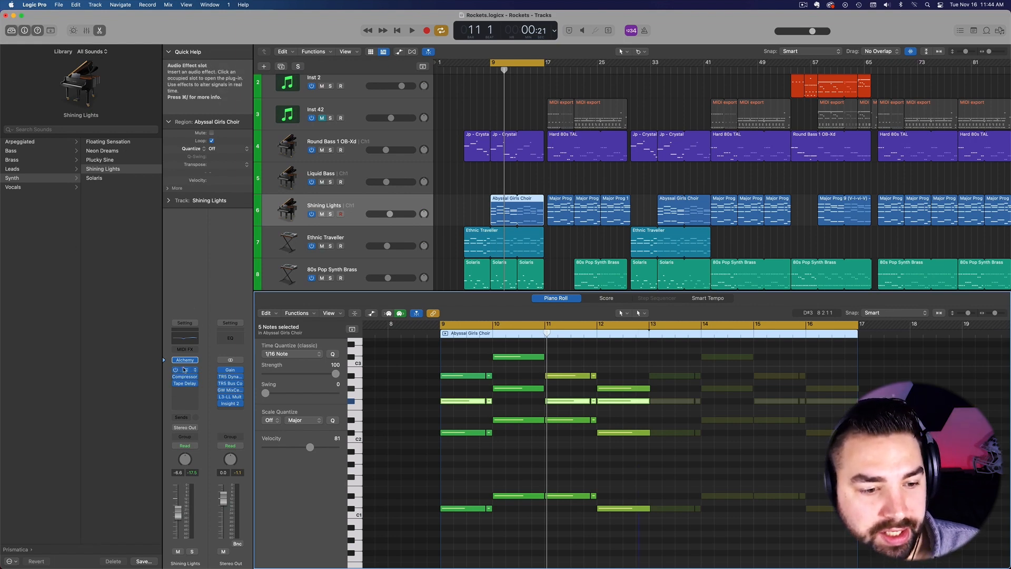
left_click(15, 550)
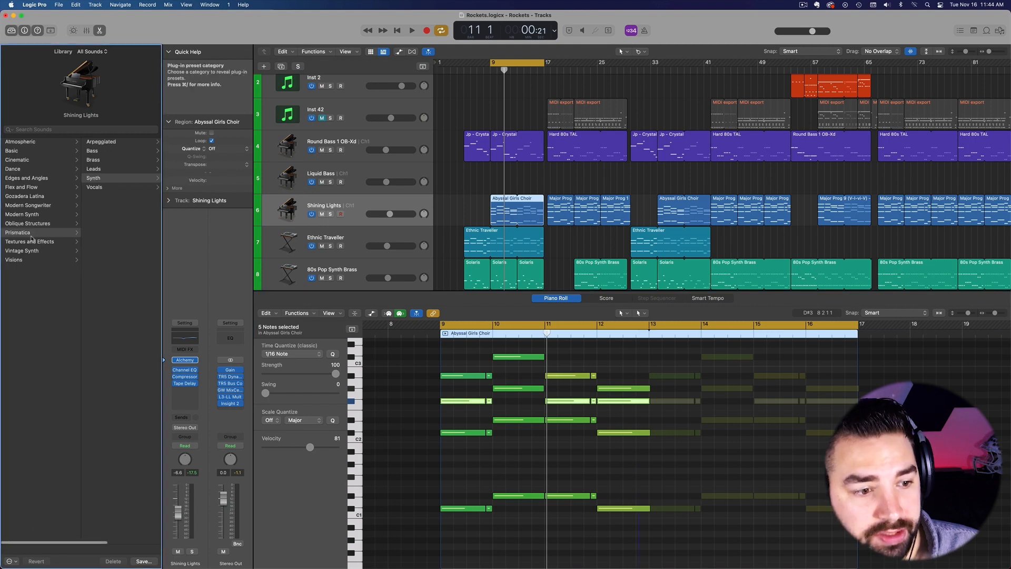
scroll(48, 146, "left", 1)
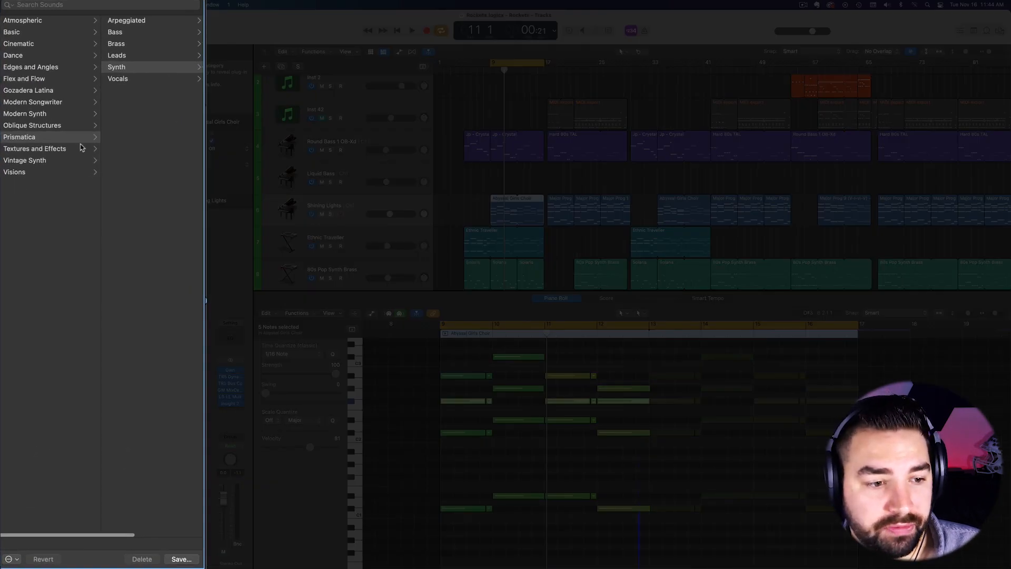
scroll(79, 146, "right", 1)
scroll(72, 145, "left", 2)
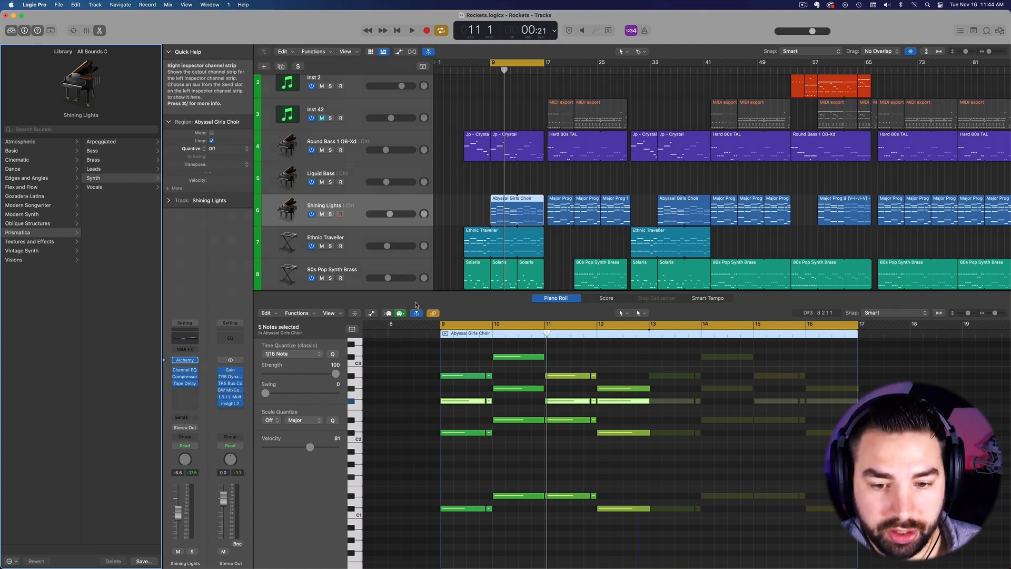
Solo the Shining Lights track and listen to its chords from bar 11.
left_click(330, 214)
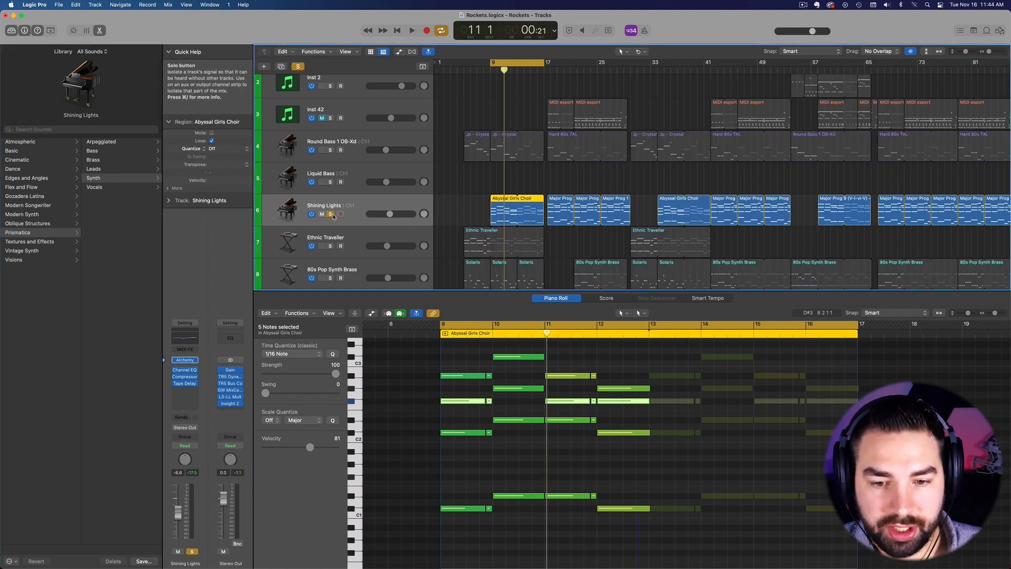
key("space")
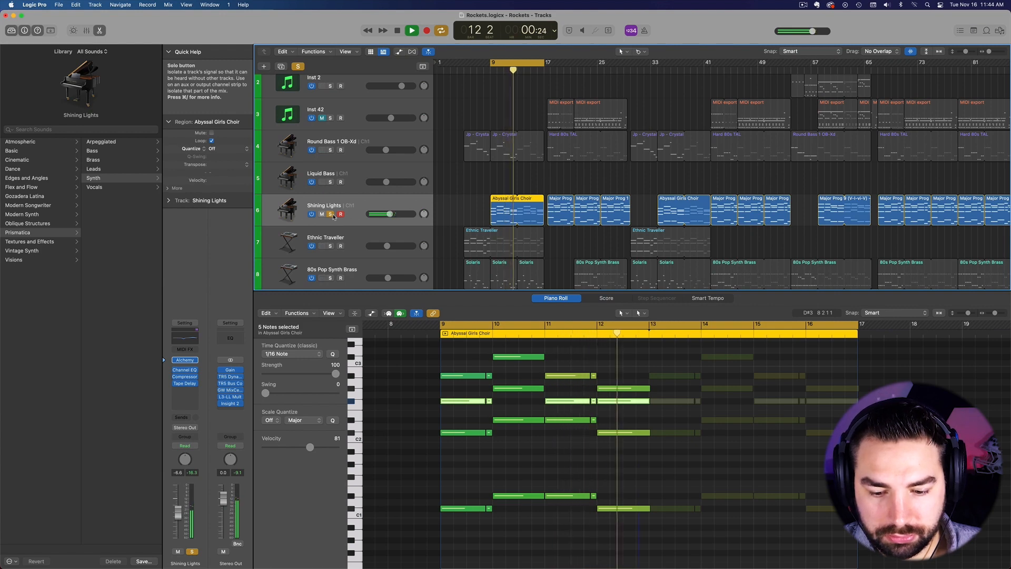
key("space")
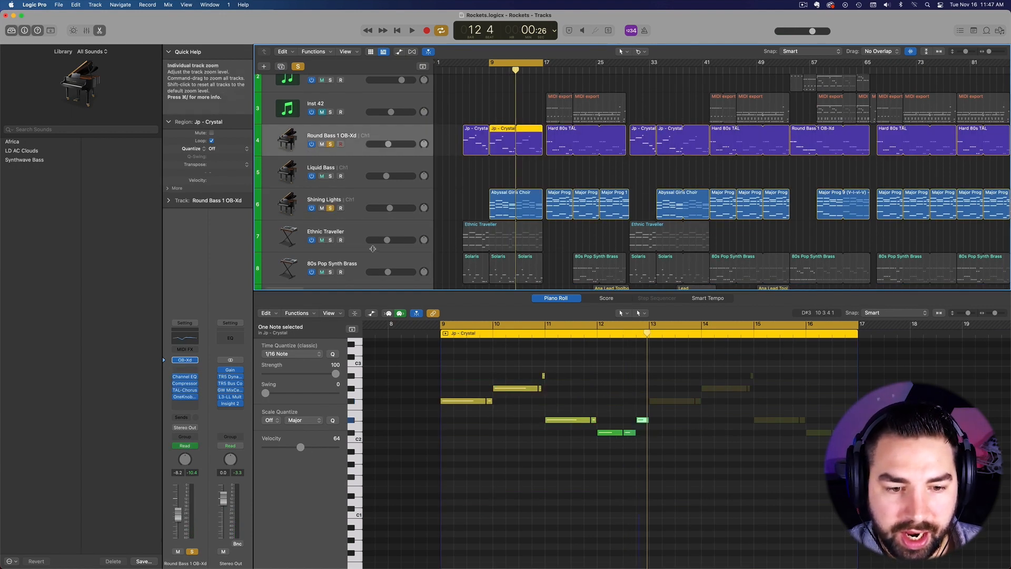
Solo the Ethnic Traveller track and turn off solo on the Shining Lights and Round Bass 1 OB-Xd tracks.
left_click(363, 224)
left_click(330, 239)
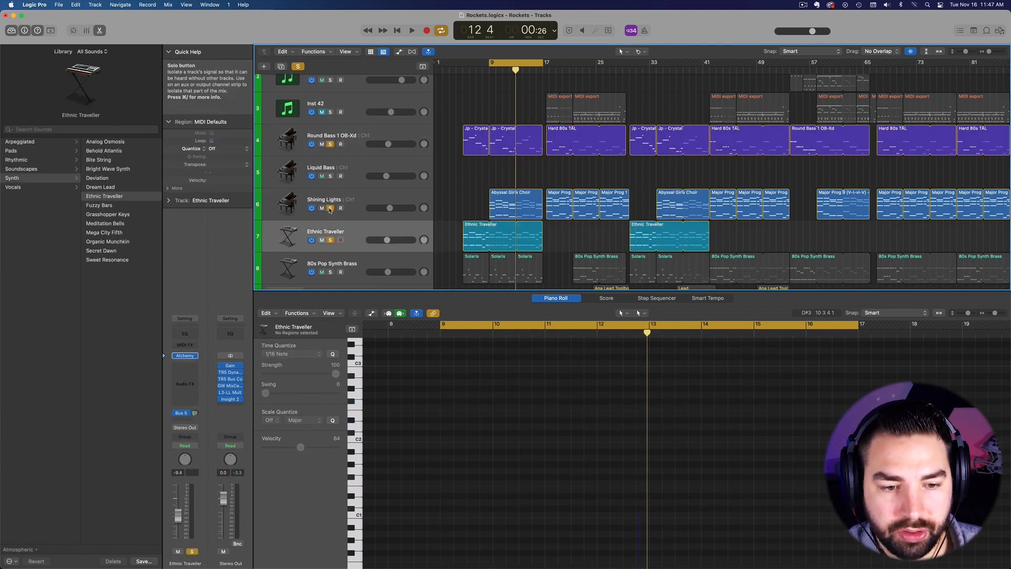
left_click(330, 208)
left_click(330, 144)
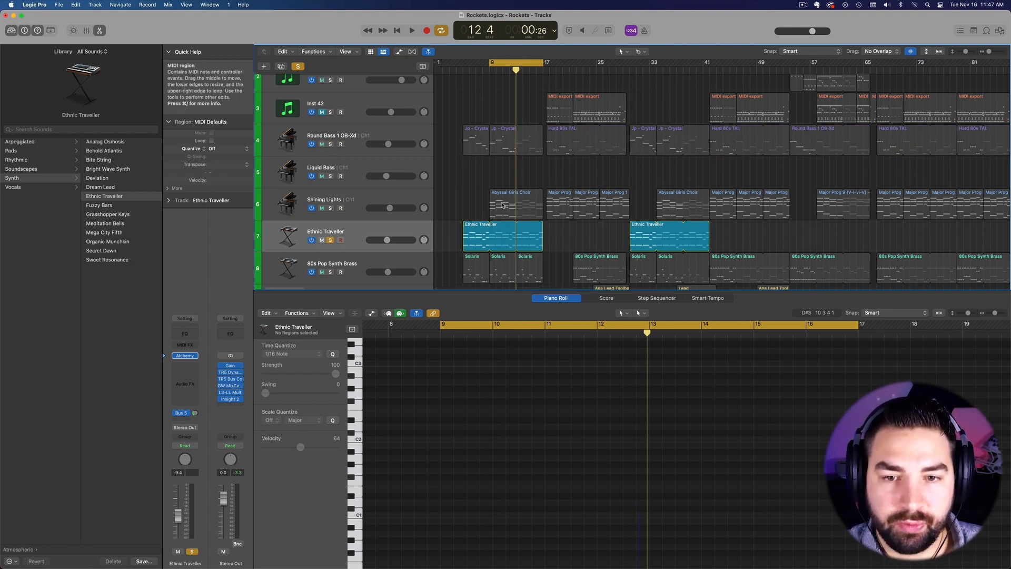
Play the Ethnic Traveller region with its notes shown in the Piano Roll, and highlight the notes above its low bass line.
key("space")
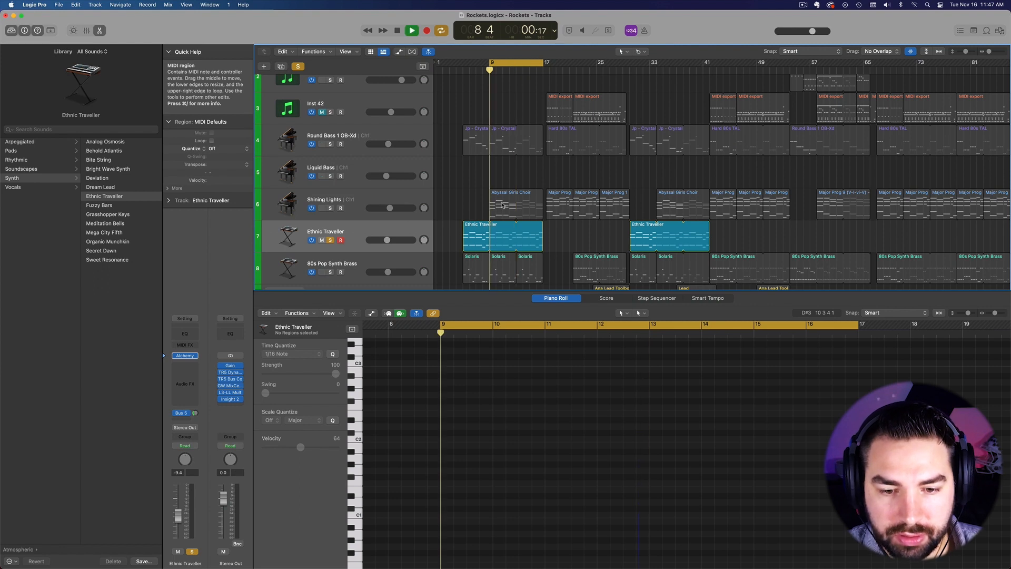
left_click(477, 227)
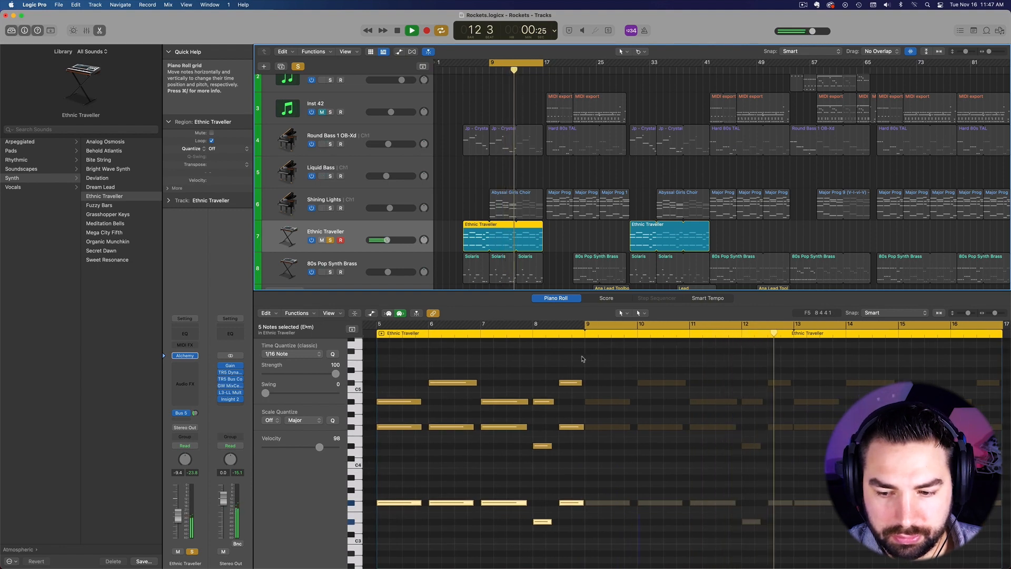
key("space")
scroll(561, 234, "down", 3)
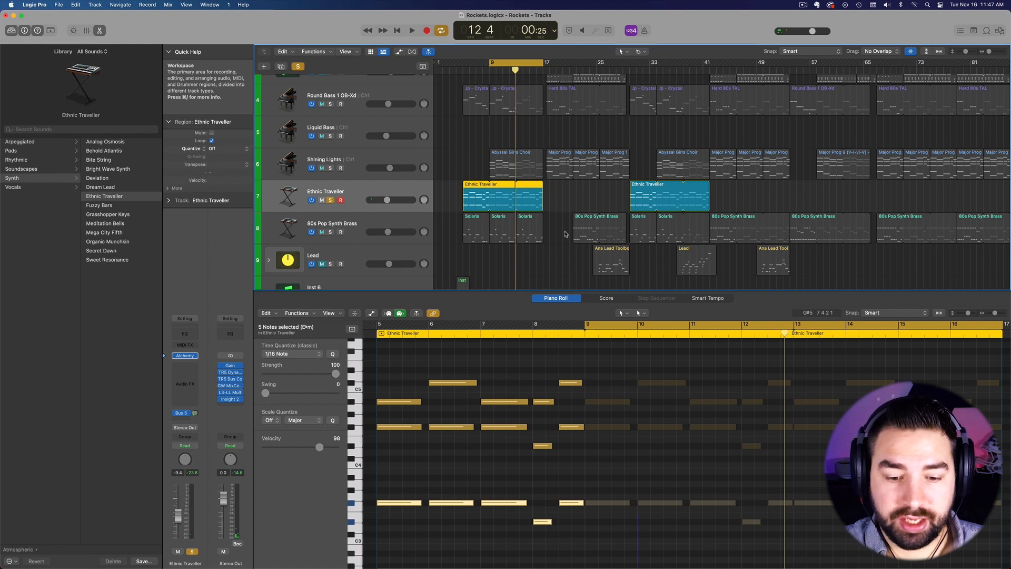
left_click_drag(389, 359, 567, 462)
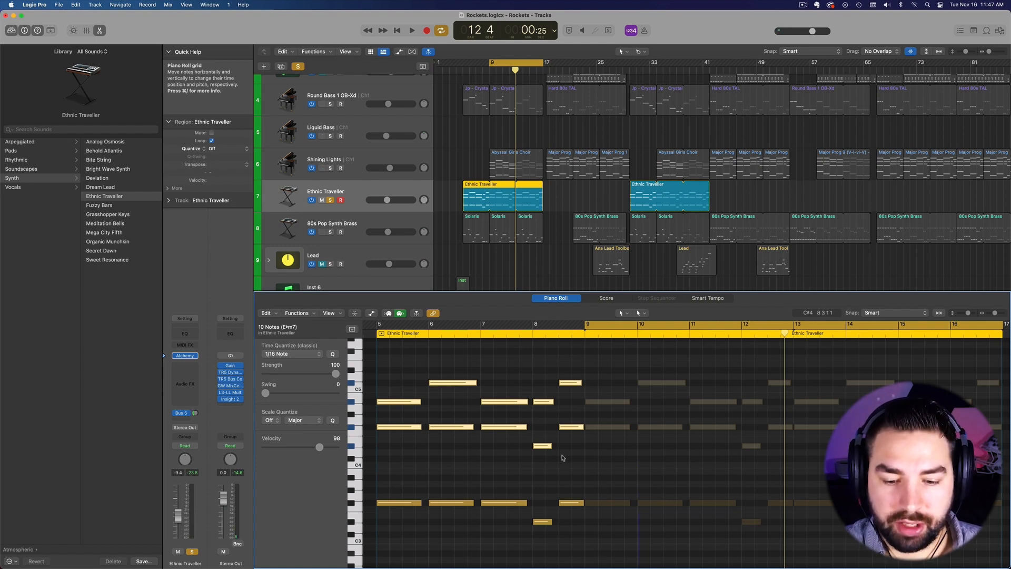
left_click(402, 418)
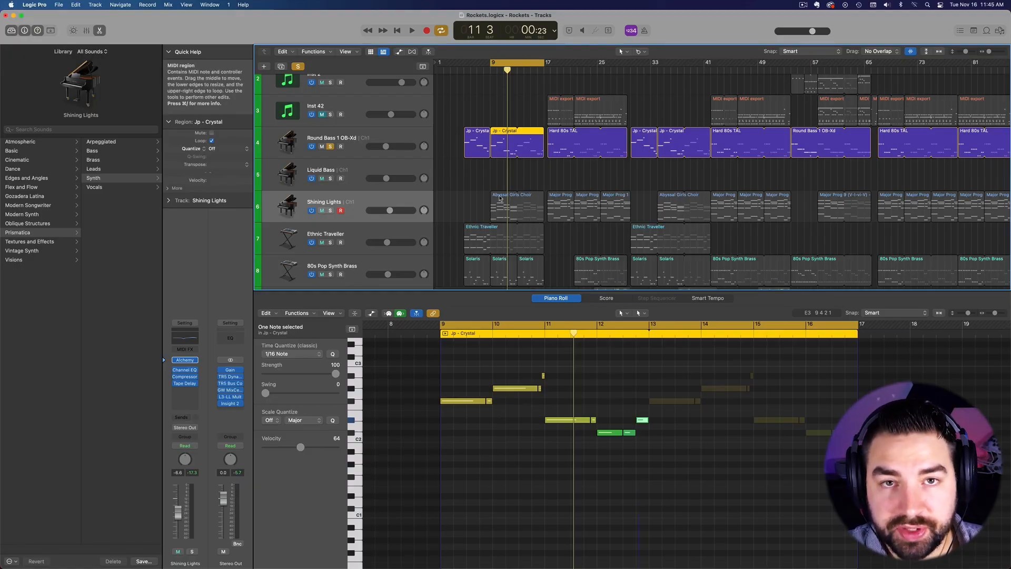
Compare the chord notes of the Abyssal Girls Choir region with the bass notes of the Jp - Crystal region at bar 9.
scroll(500, 199, "right", 1)
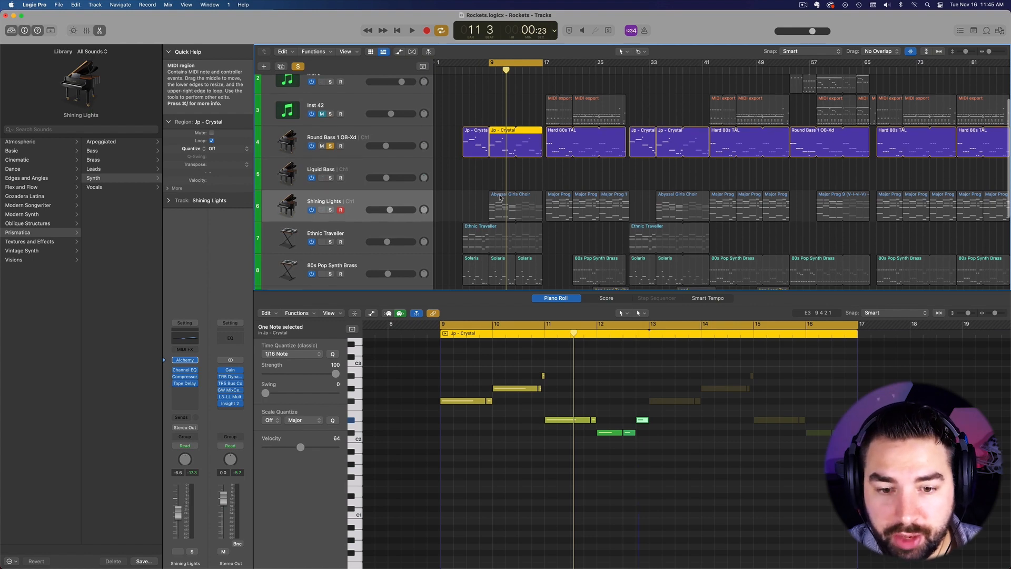
left_click(501, 200)
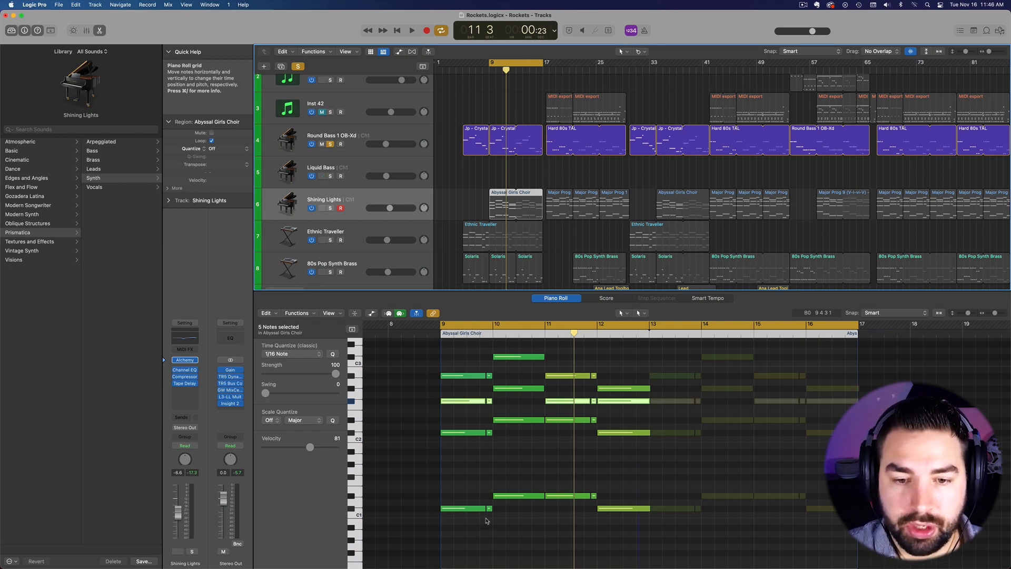
left_click(500, 133)
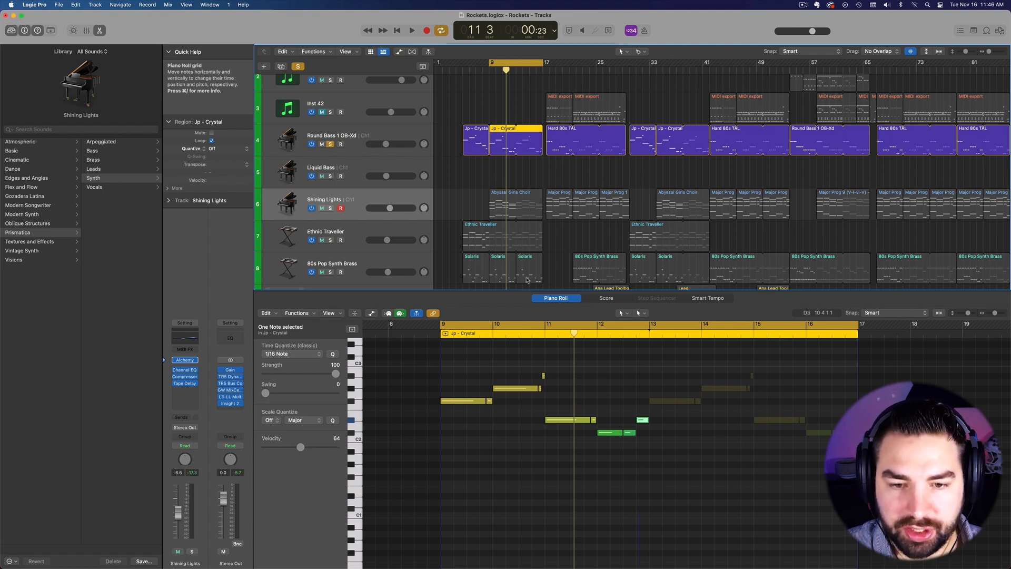
left_click(508, 198)
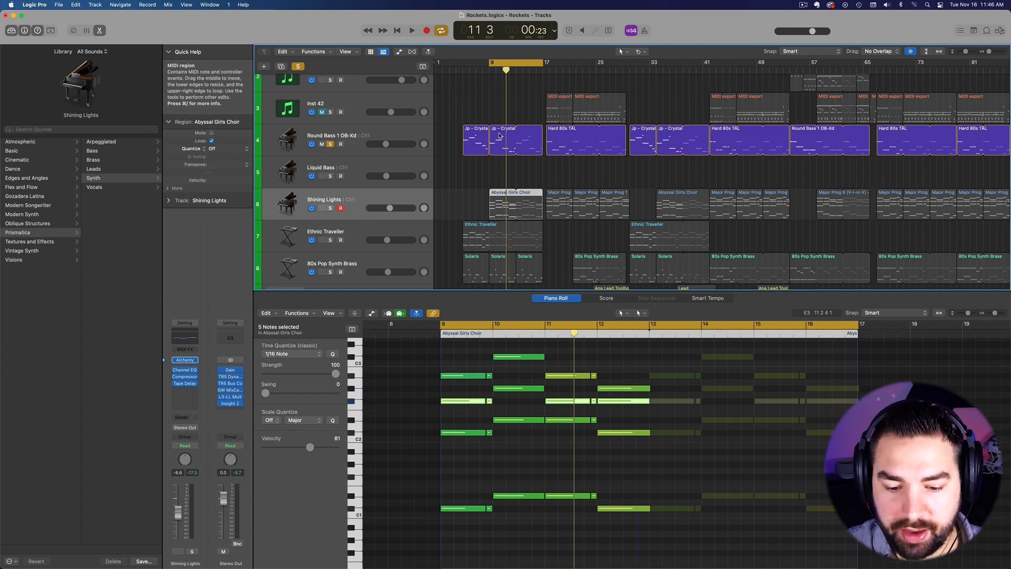
left_click(499, 136)
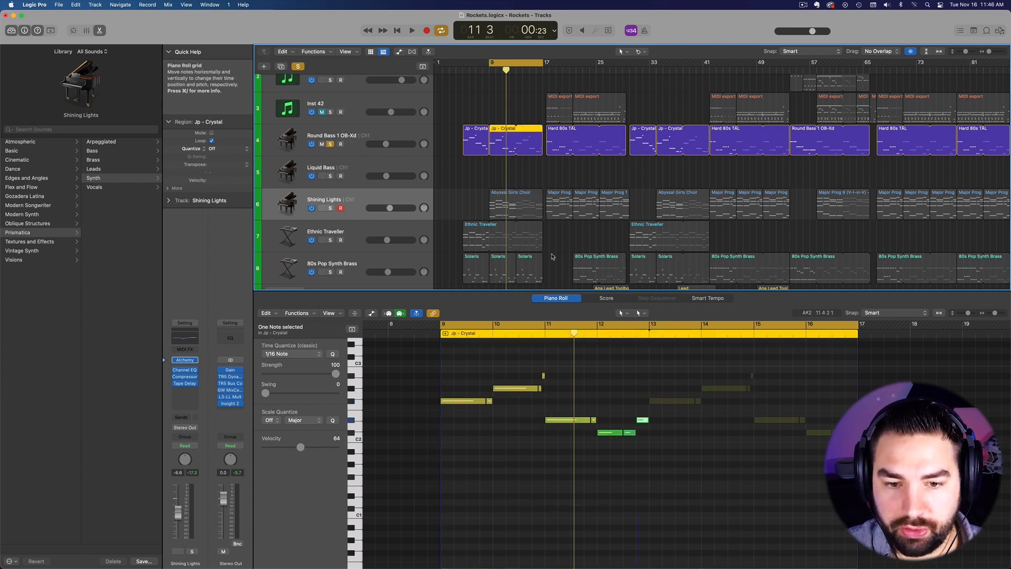
left_click(501, 199)
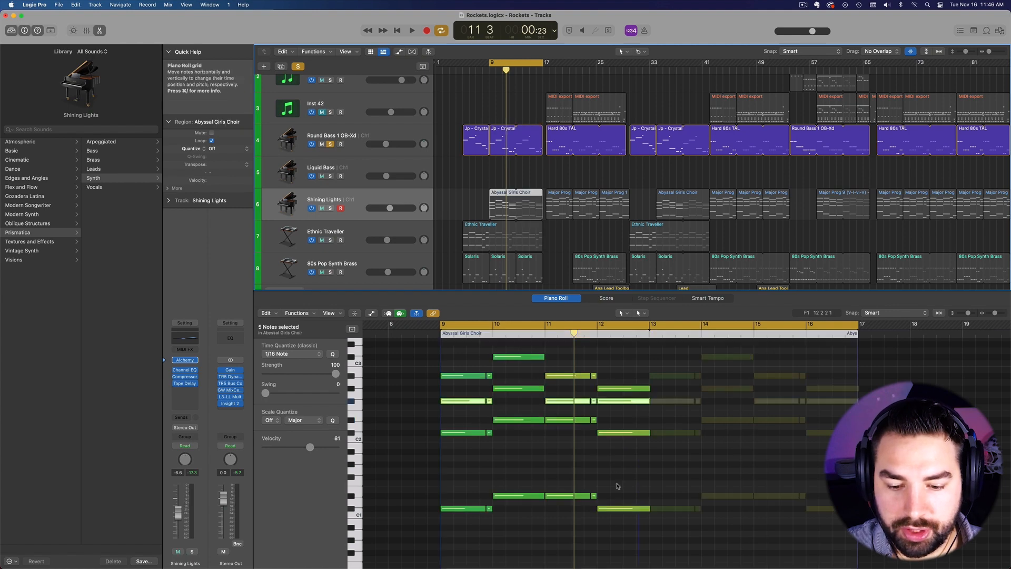
left_click_drag(635, 483, 573, 525)
Show the Jp - Crystal region's notes in the Piano Roll and play the soloed Round Bass 1 OB-Xd track.
left_click(505, 136)
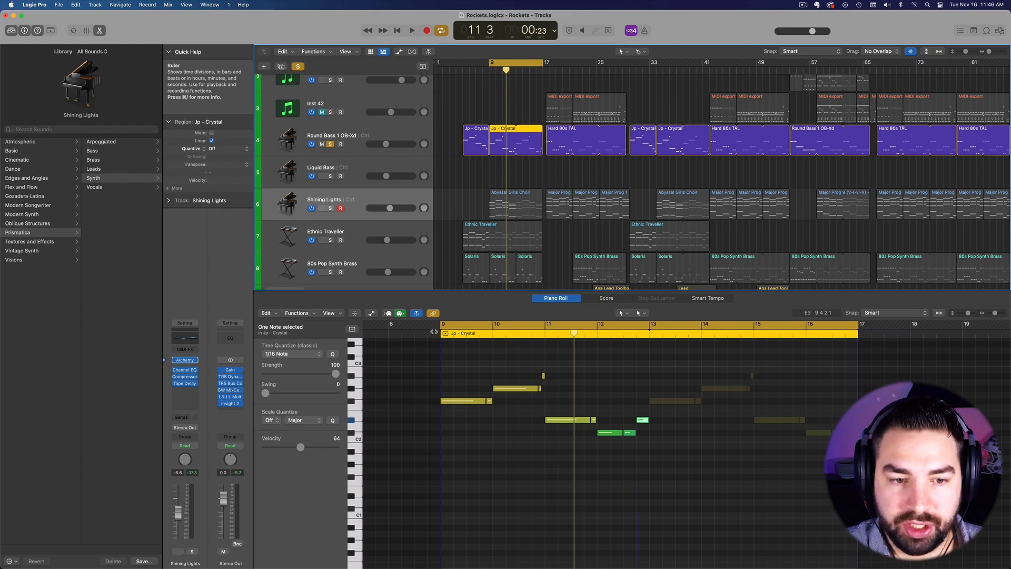
mouse_move(386, 144)
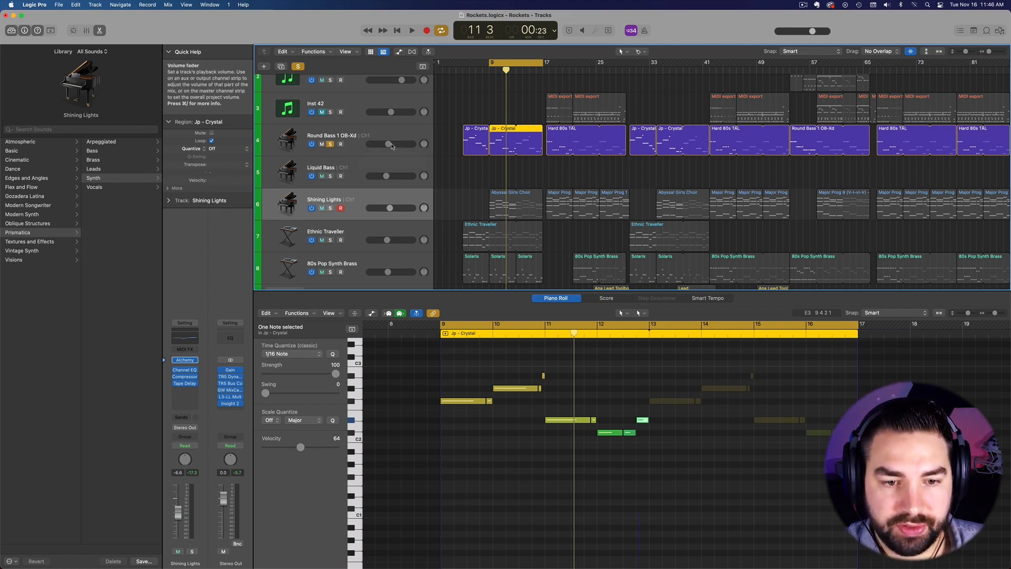
key("space")
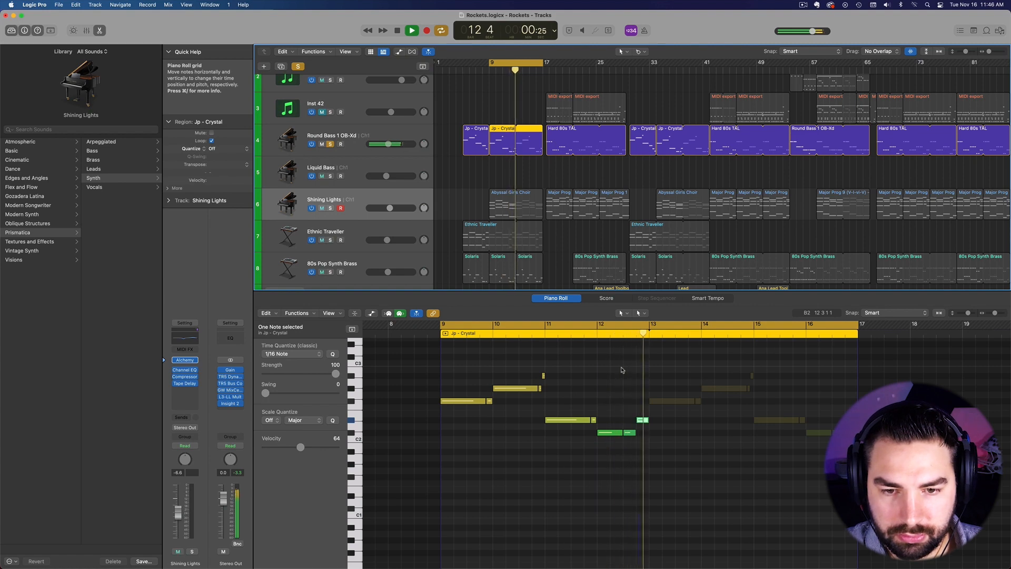
Stop playback and view the OB-Xd instrument on the Round Bass 1 OB-Xd track, then close its window.
key("space")
left_click(354, 138)
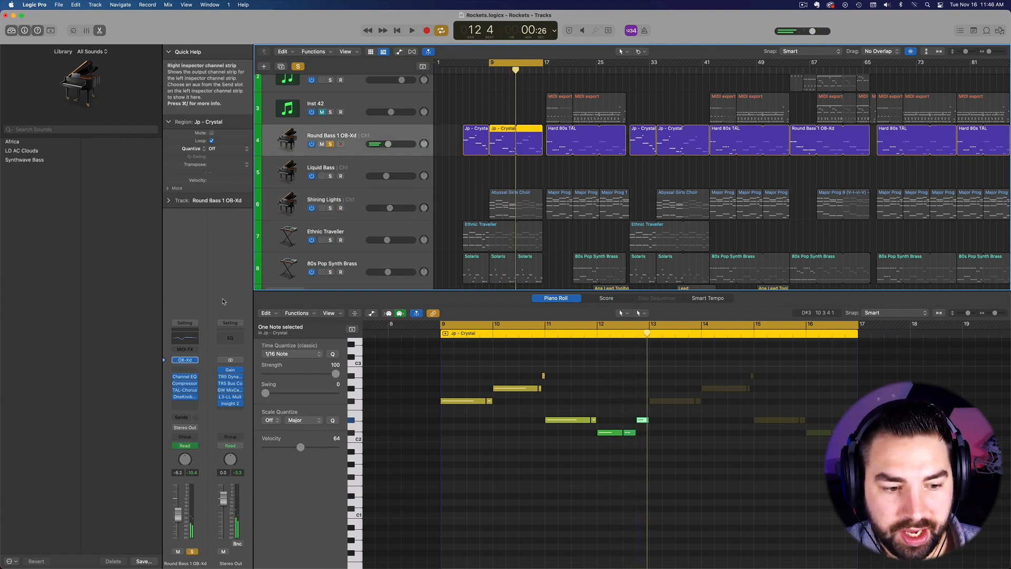
left_click(185, 360)
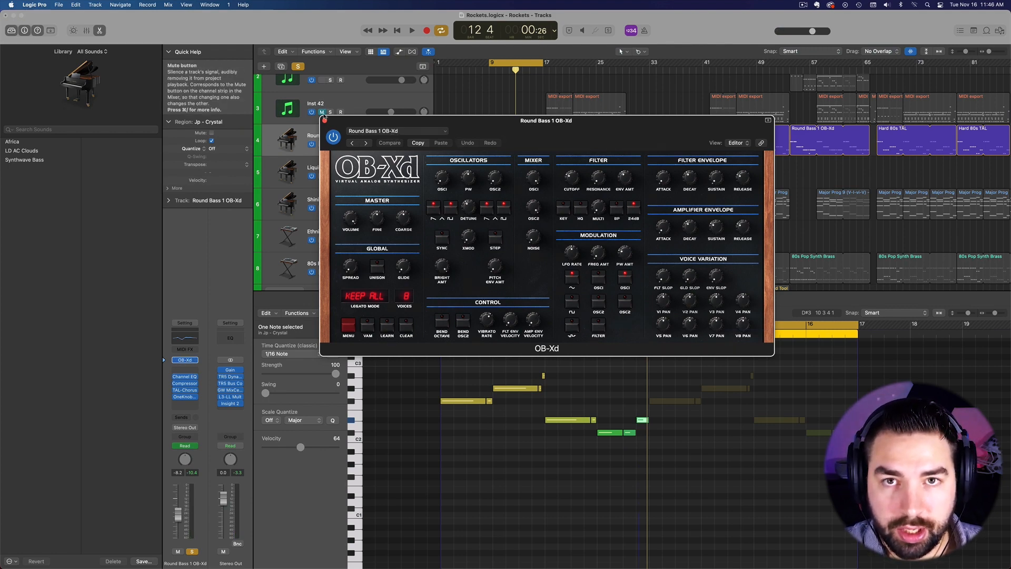
left_click(325, 121)
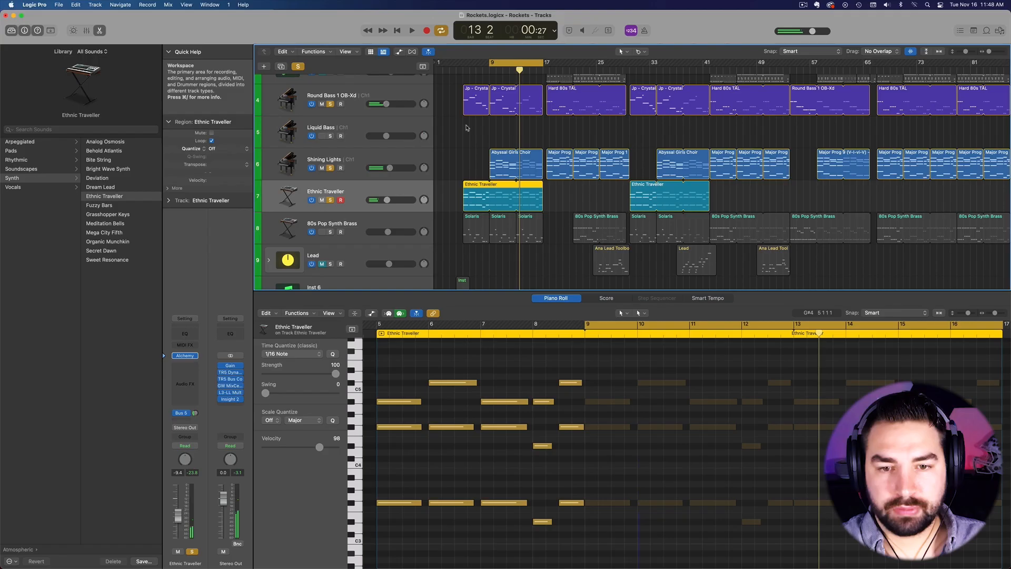
Open the BM-IDOL instrument of the BM-IDOL track and solo the track.
scroll(457, 140, "up", 5)
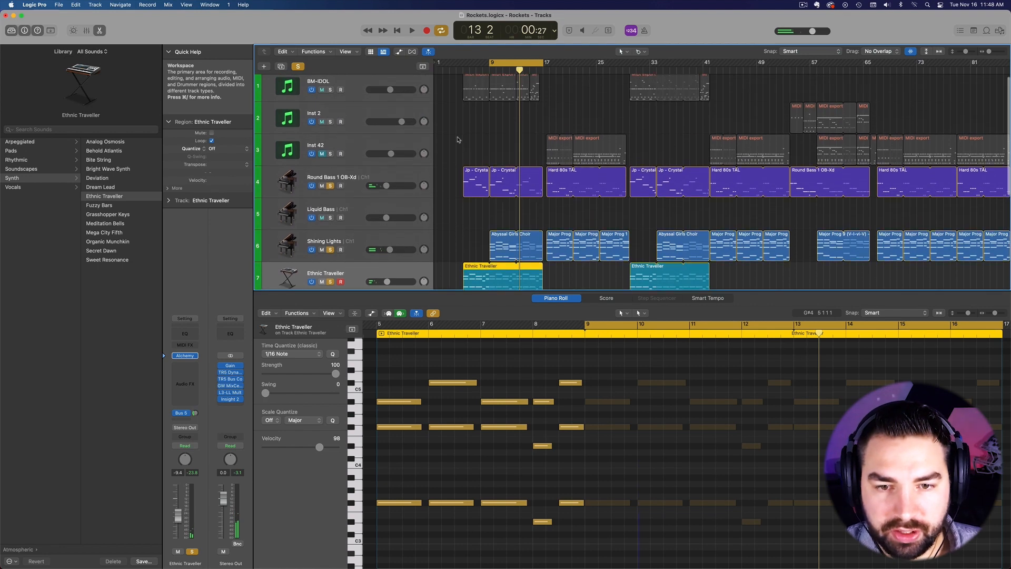
scroll(457, 140, "up", 1)
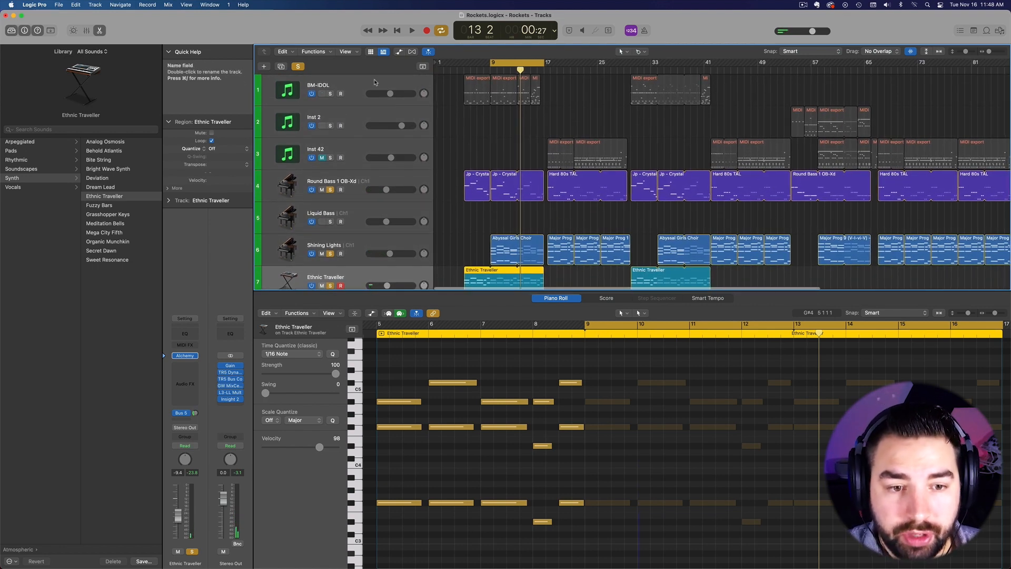
left_click(375, 83)
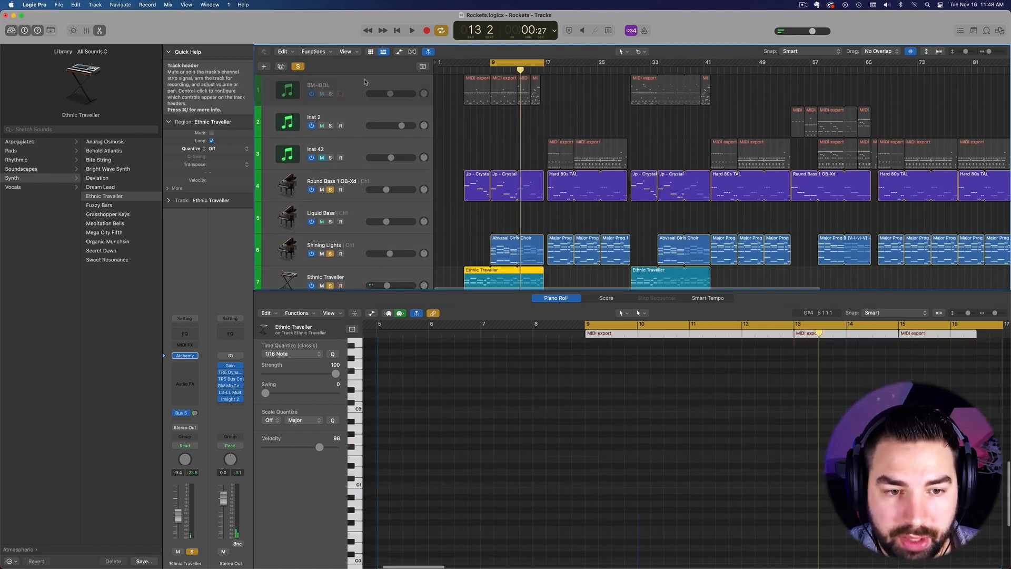
left_click(188, 360)
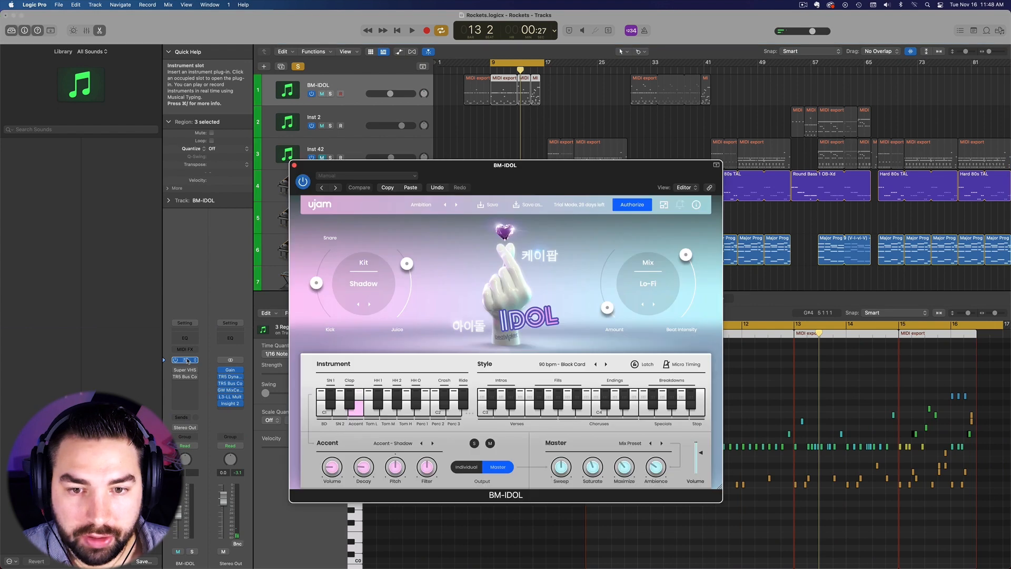
left_click(332, 96)
View the factory preset categories of the BM-IDOL instrument and close its window.
left_click_drag(535, 175, 401, 148)
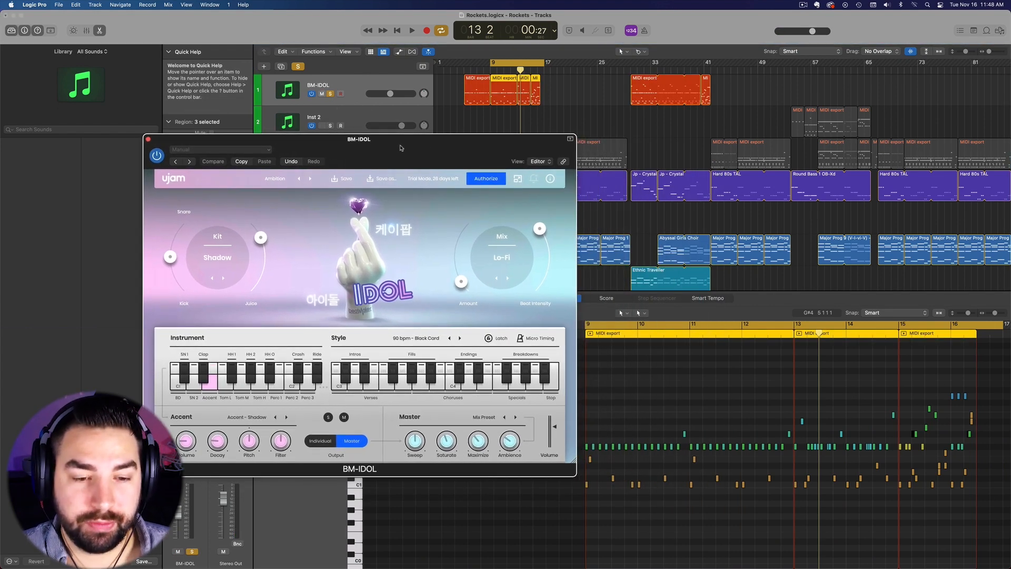
left_click_drag(412, 141, 419, 142)
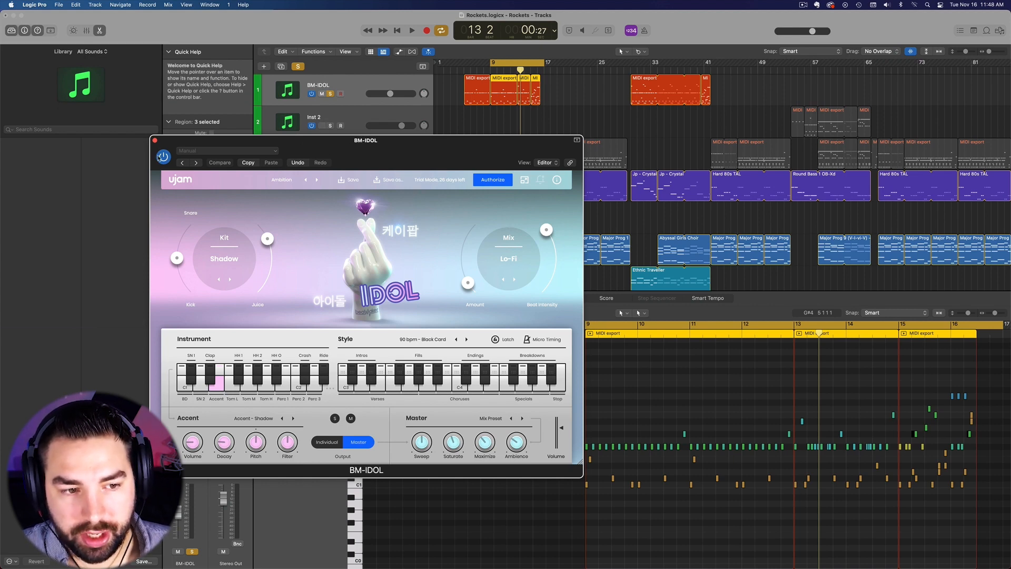
left_click(284, 179)
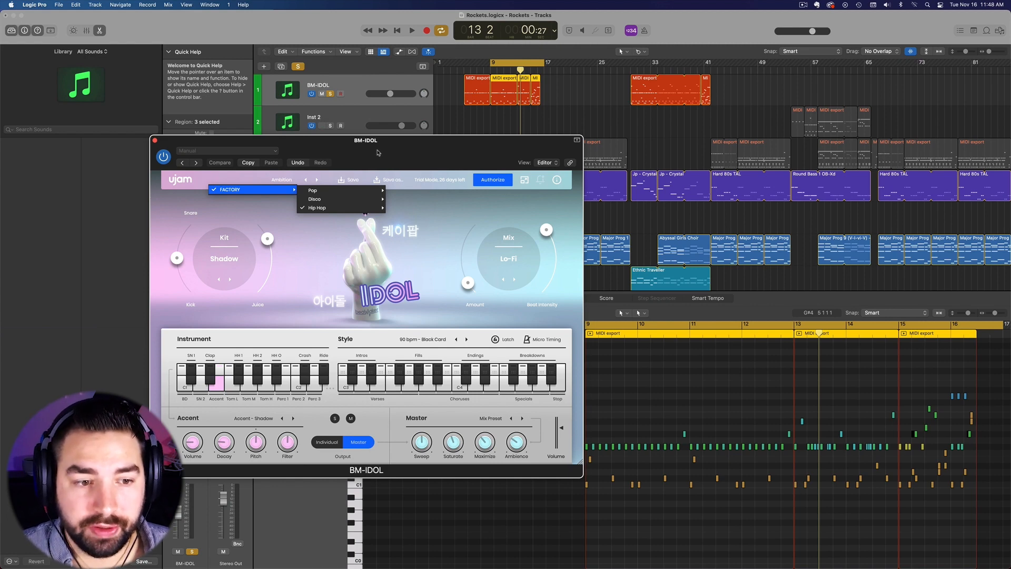
left_click(155, 140)
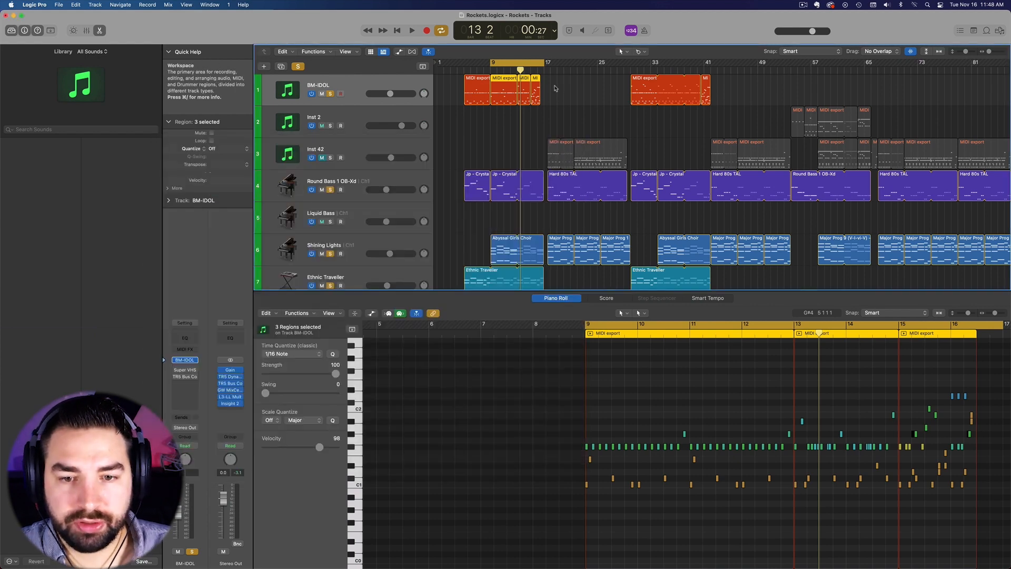
Play the soloed BM-IDOL drums from bar 9 together with the bass, chord and pad tracks.
scroll(566, 94, "down", 2)
scroll(576, 99, "up", 2)
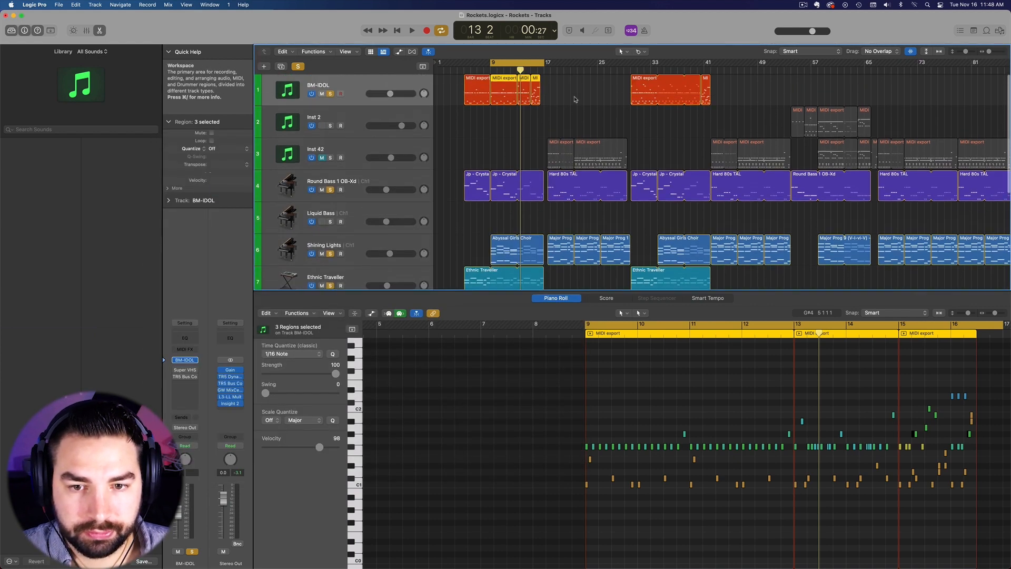
key("space")
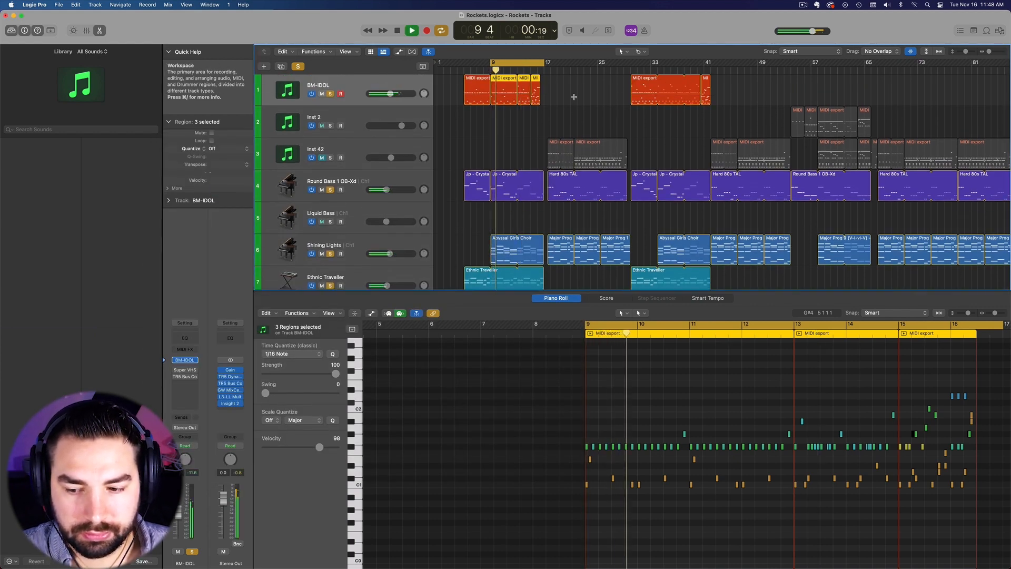
scroll(574, 97, "down", 2)
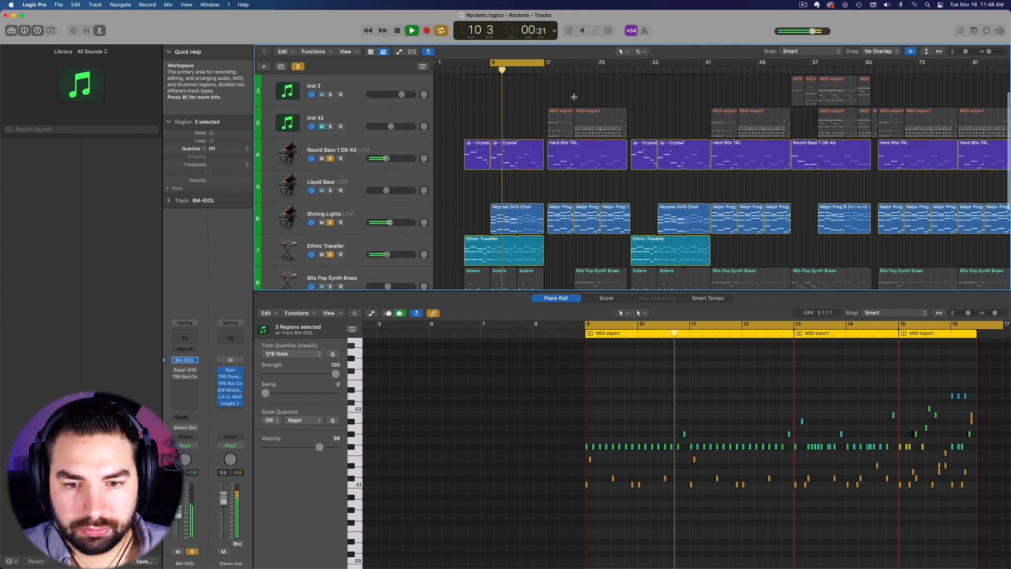
scroll(574, 97, "down", 2)
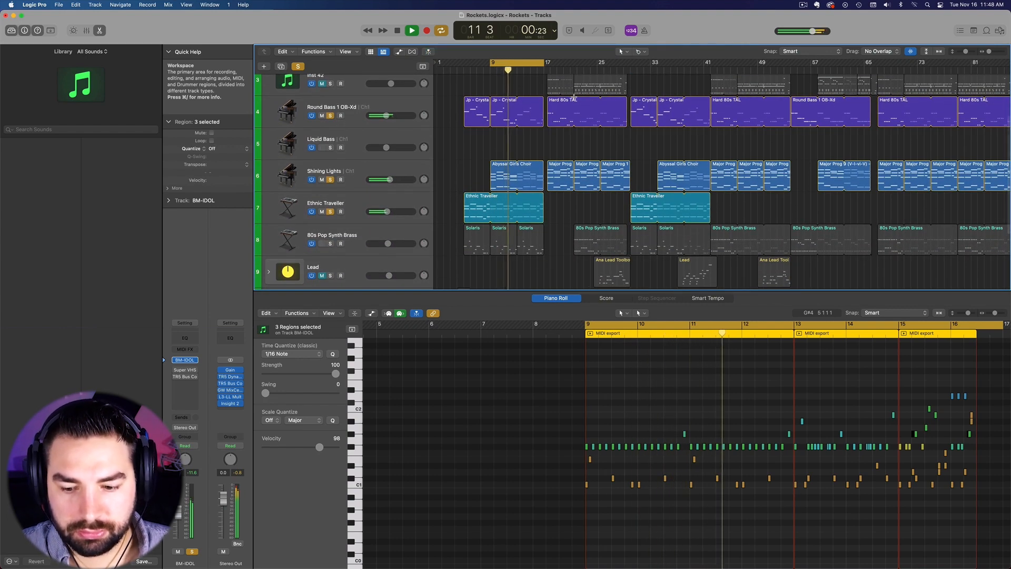
scroll(574, 97, "down", 1)
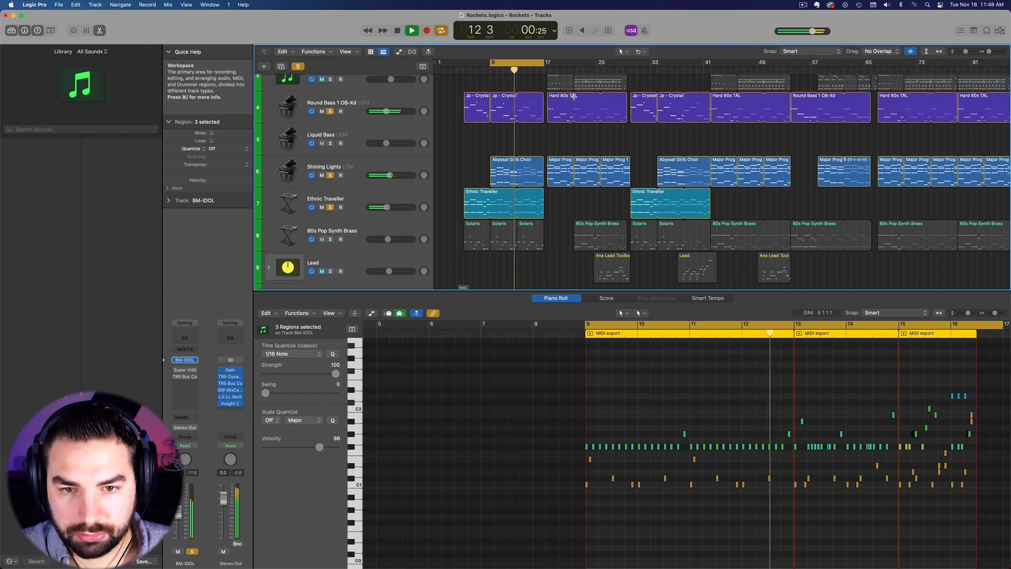
scroll(574, 97, "down", 1)
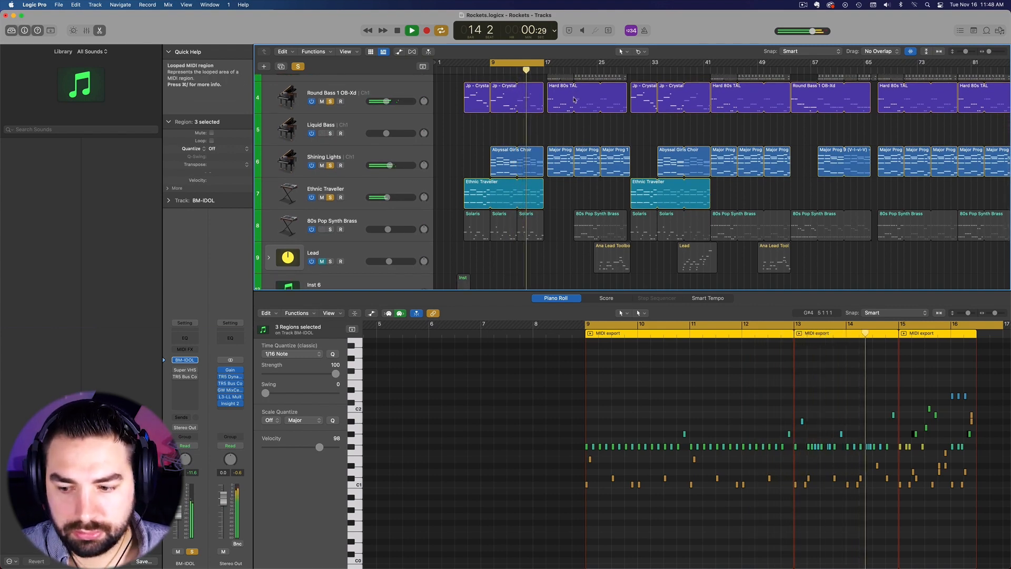
scroll(574, 98, "up", 5)
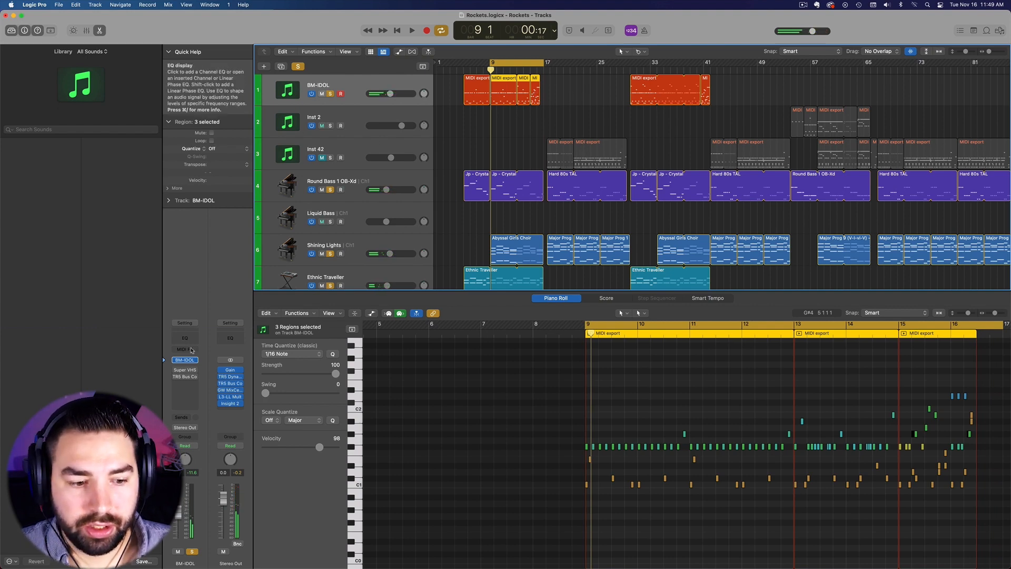
Reopen the BM-IDOL instrument and audition its verse and fill patterns from the Style keyboard.
left_click(185, 360)
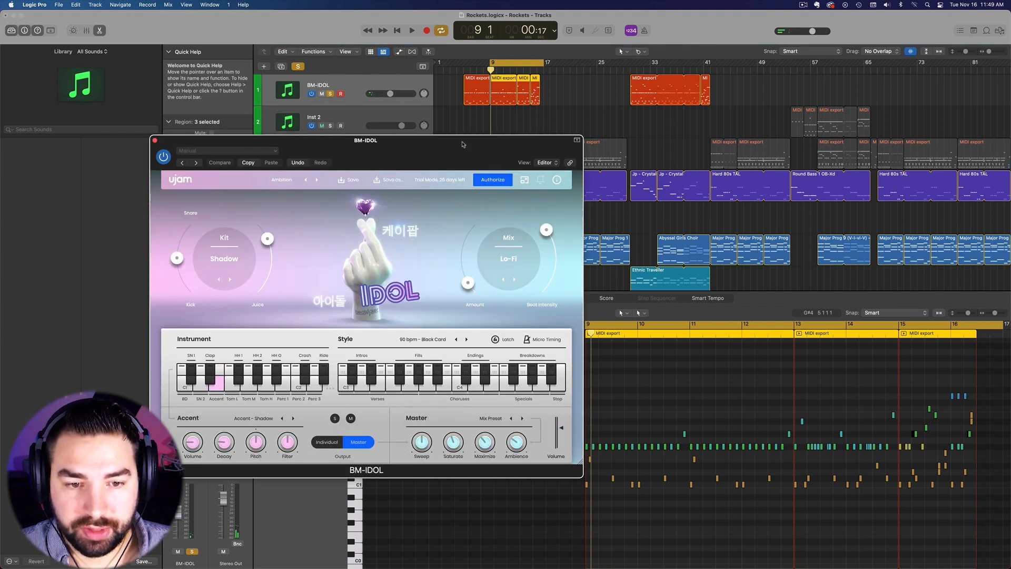
left_click_drag(446, 143, 425, 174)
left_click_drag(317, 154, 337, 111)
left_click(251, 352)
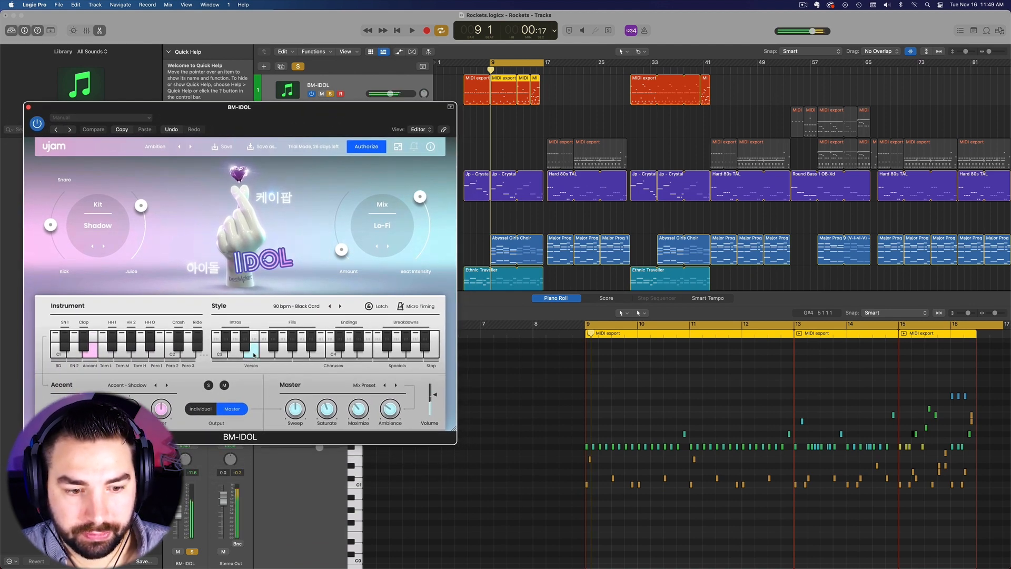
left_click(214, 354)
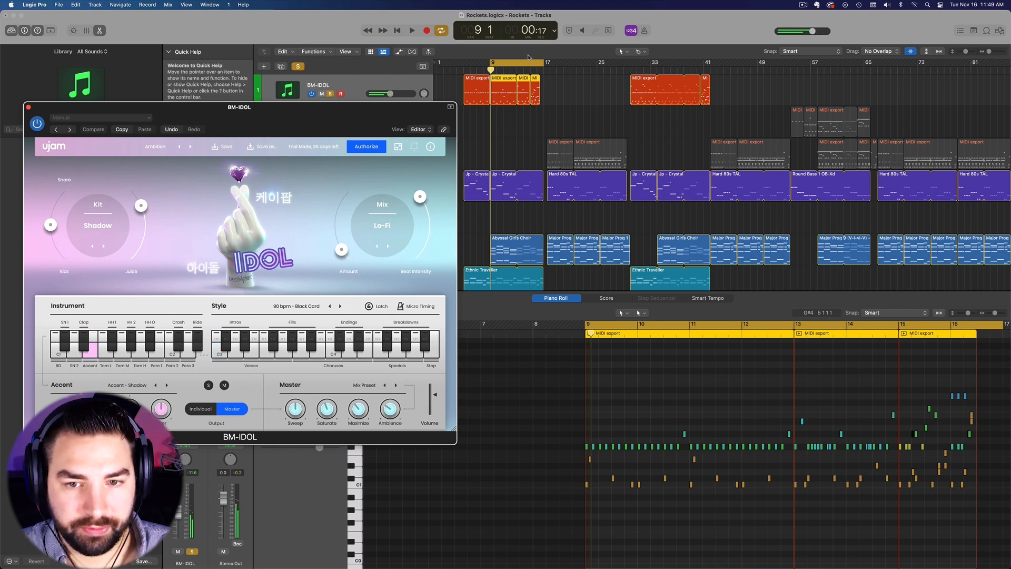
left_click(548, 91)
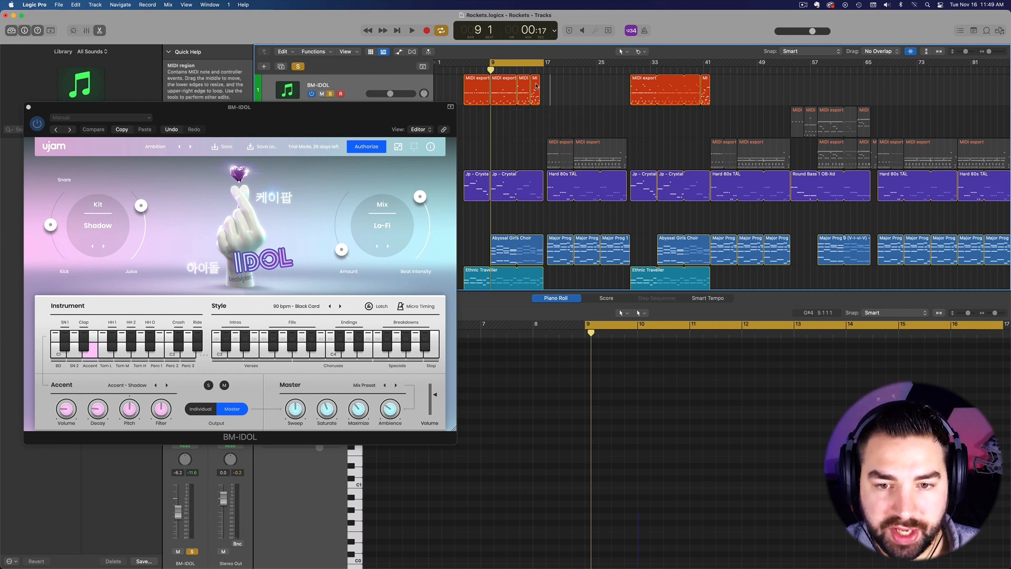
left_click(310, 347)
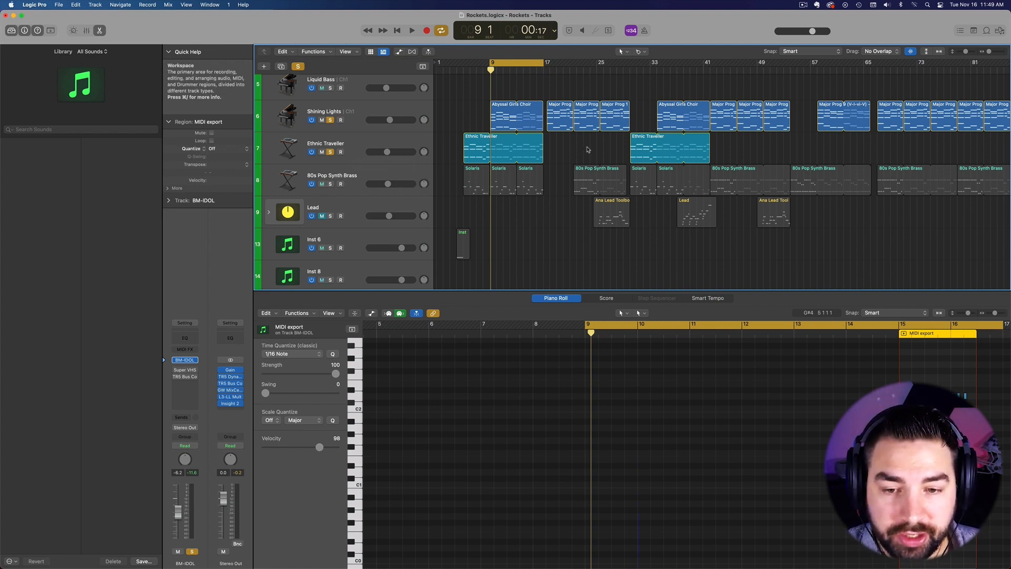
Show the notes of the Solaris regions at bars 9 and 13 and solo the 80s Pop Synth Brass track.
left_click(347, 177)
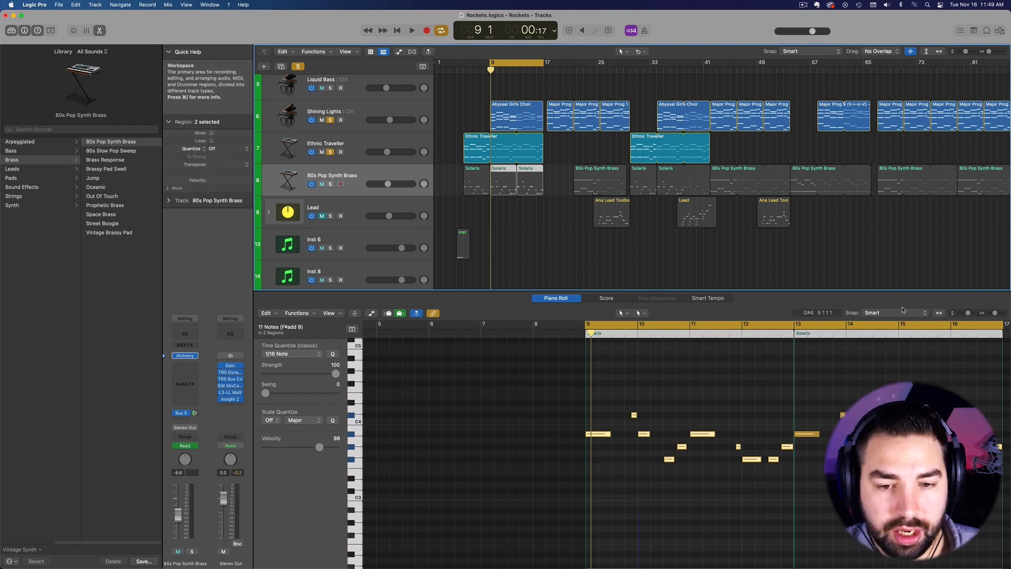
scroll(397, 202, "up", 2)
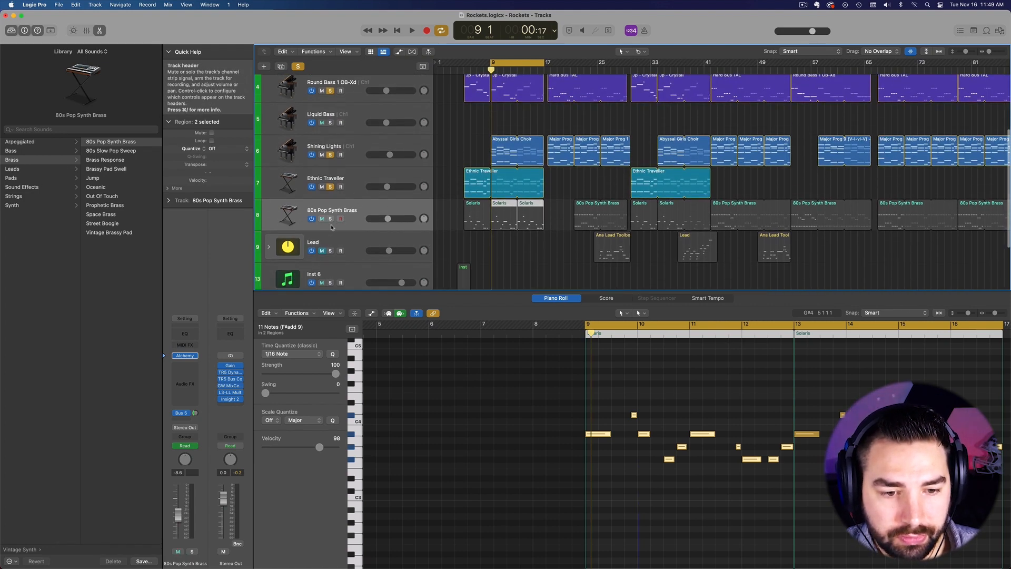
key("s")
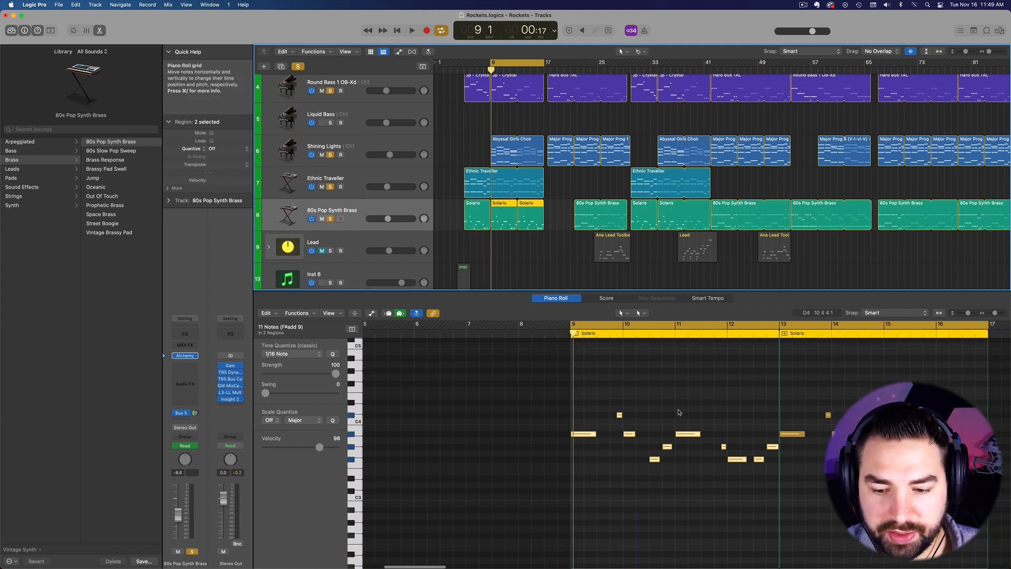
Compare the notes of the Solaris region at bar 9 with the Jp - Crystal bass notes in the Piano Roll.
left_click(534, 250)
left_click(510, 215)
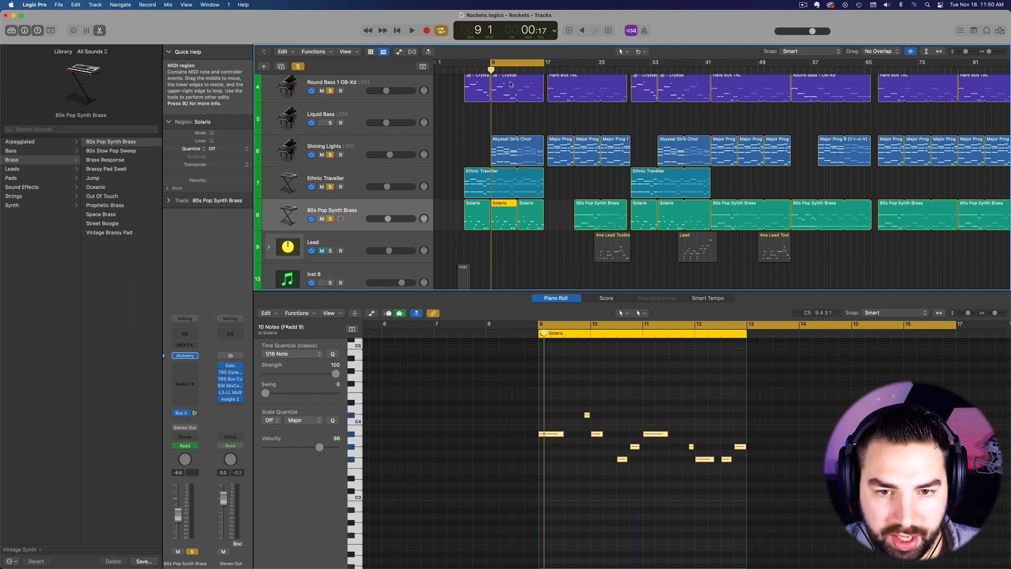
left_click(510, 84, "shift")
scroll(628, 450, "down", 3)
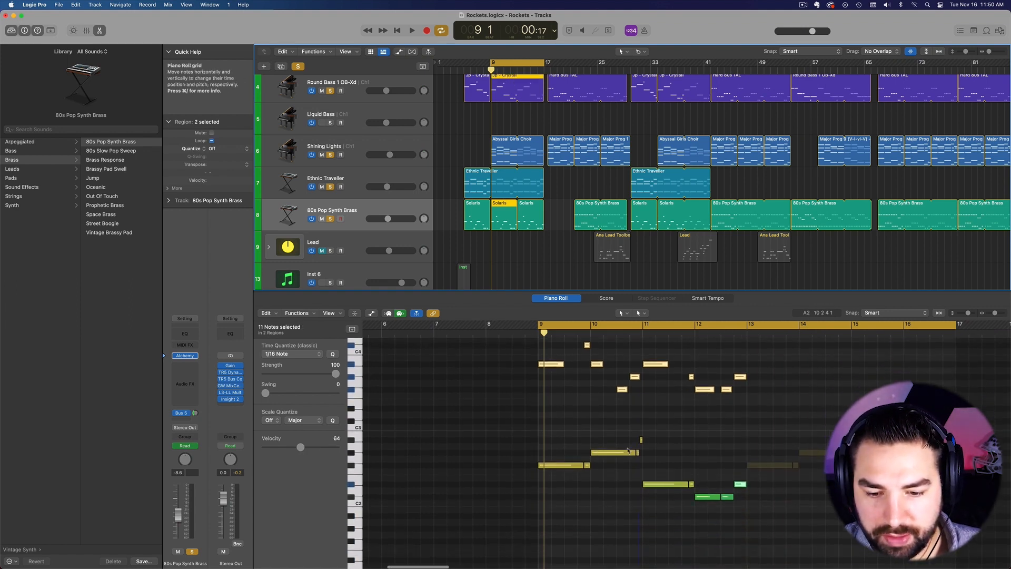
scroll(572, 385, "up", 2)
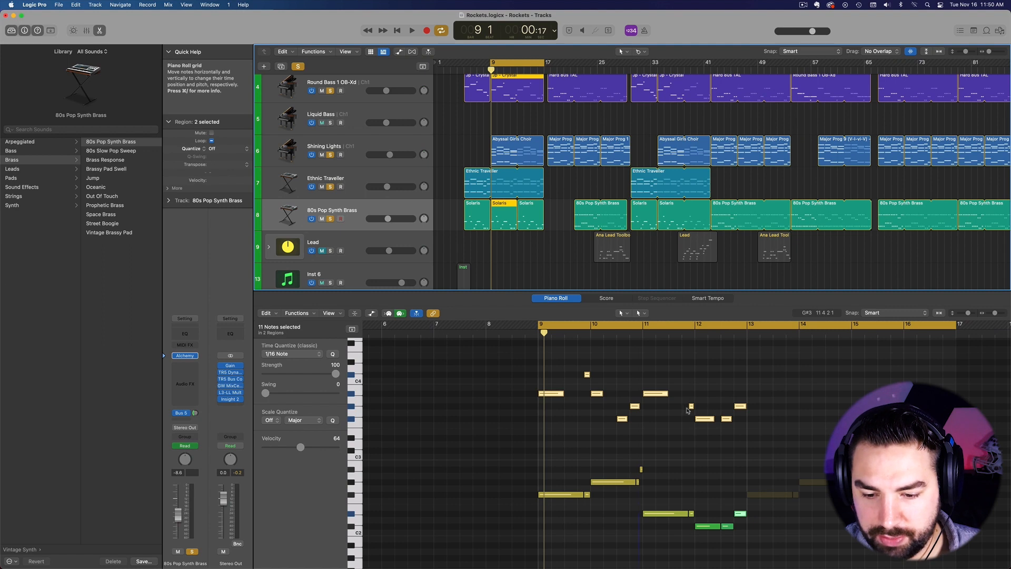
scroll(657, 440, "down", 1)
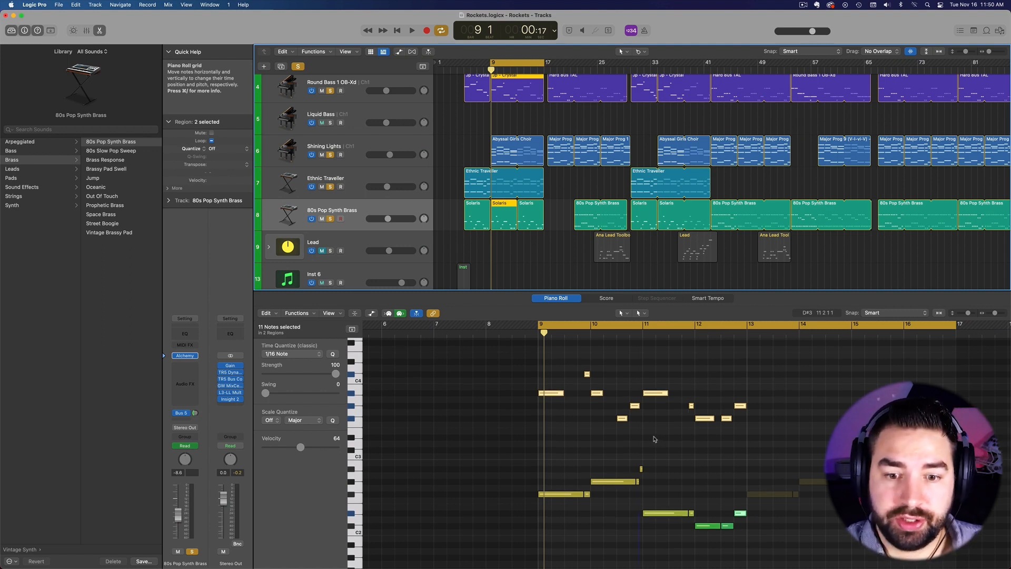
Extend the cycle range back to bar 5 and play the arrangement from there with all track solos off.
scroll(498, 74, "up", 2)
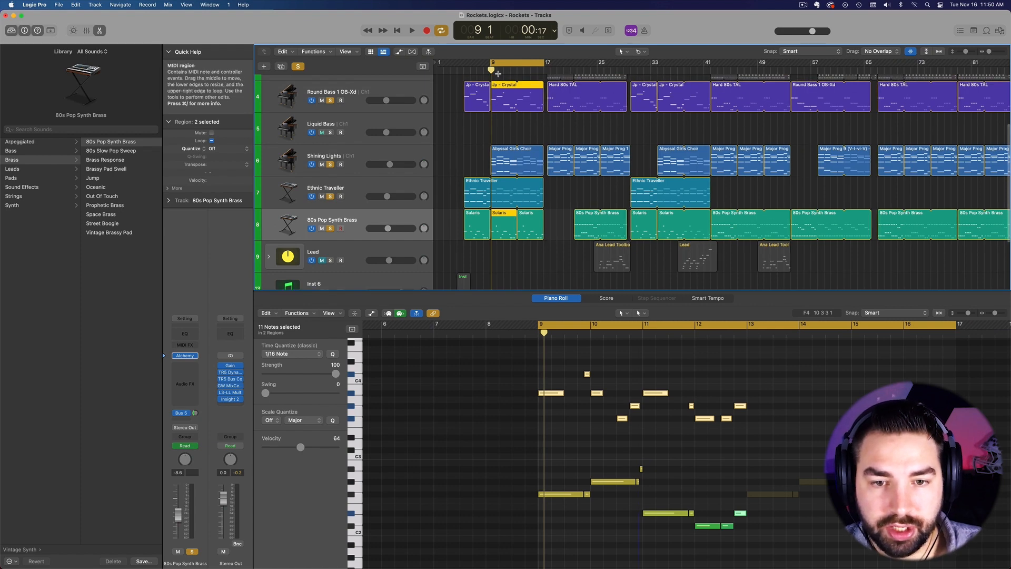
left_click_drag(491, 65, 464, 69)
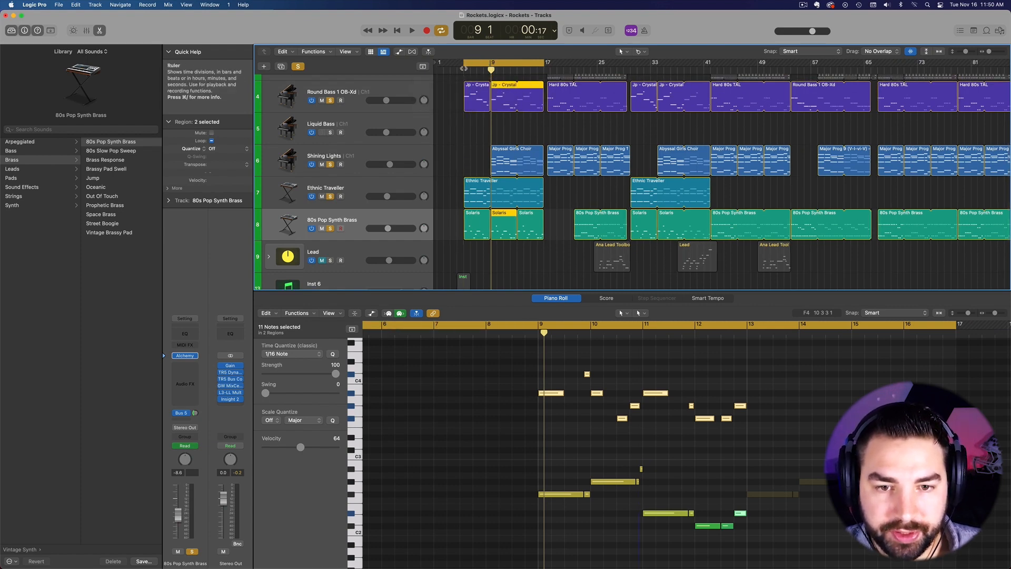
left_click(464, 69)
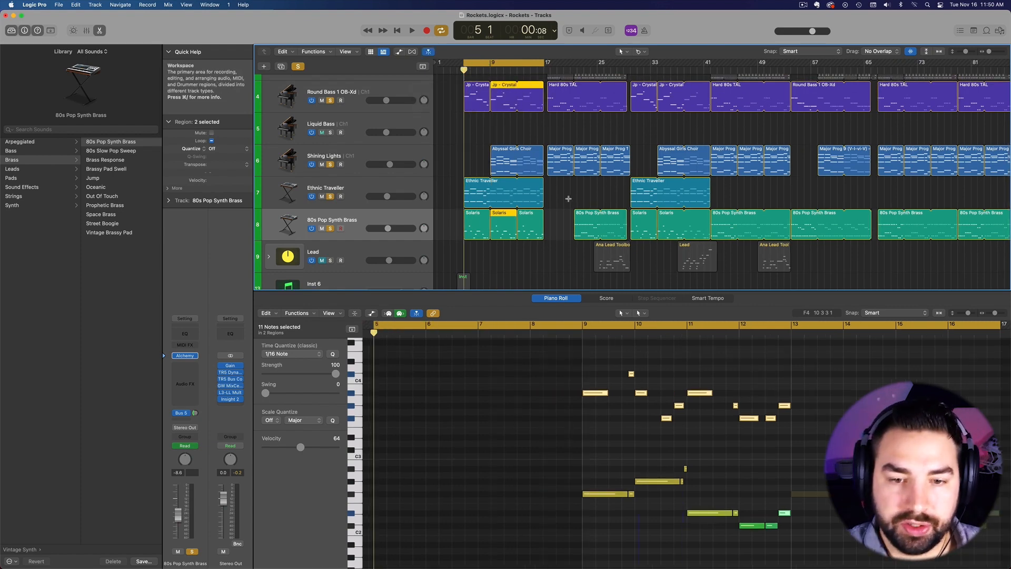
key("space")
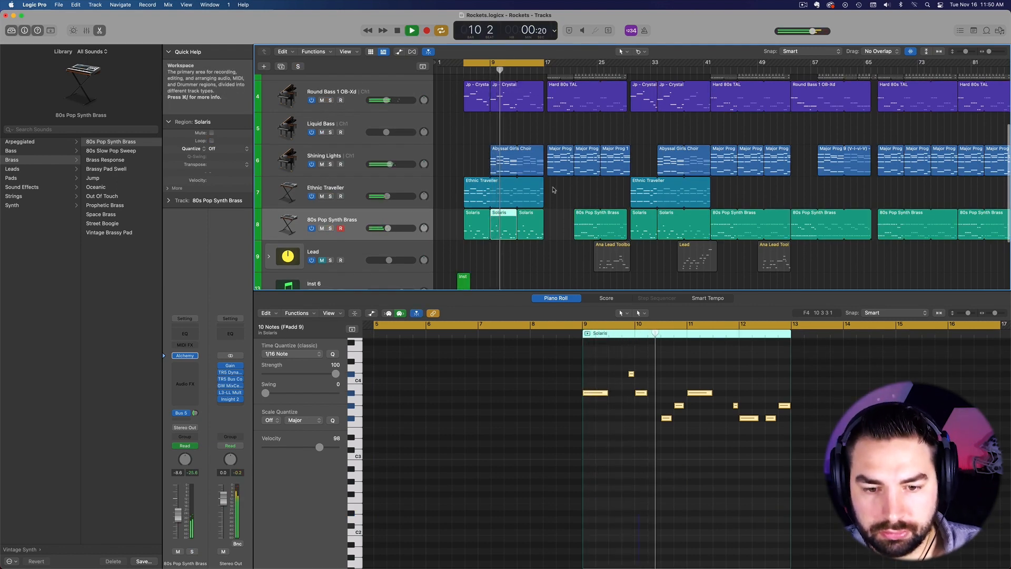
scroll(551, 187, "up", 3)
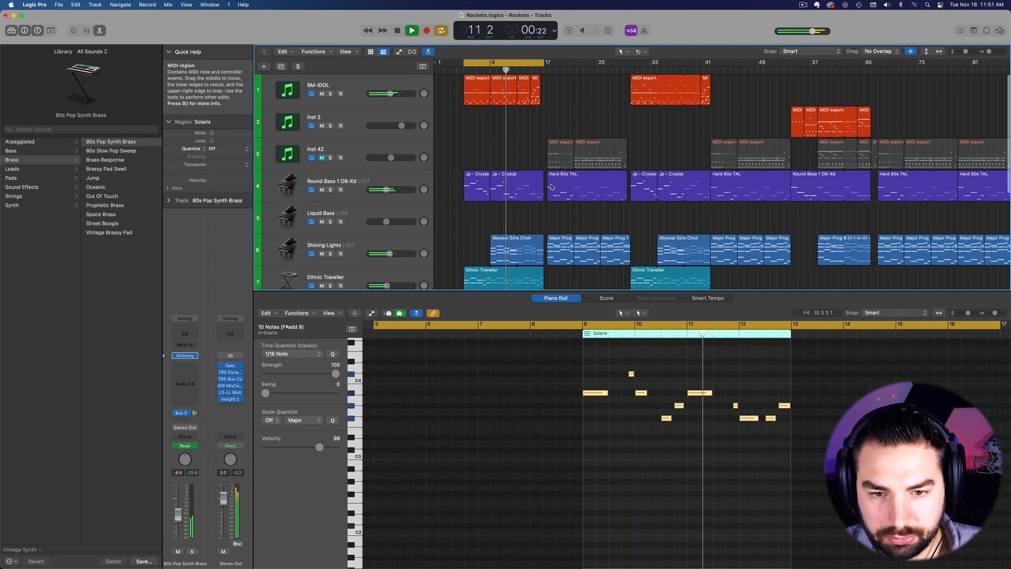
Close the Piano Roll, turn off the cycle range and stop the arrangement's playback.
scroll(552, 187, "up", 2)
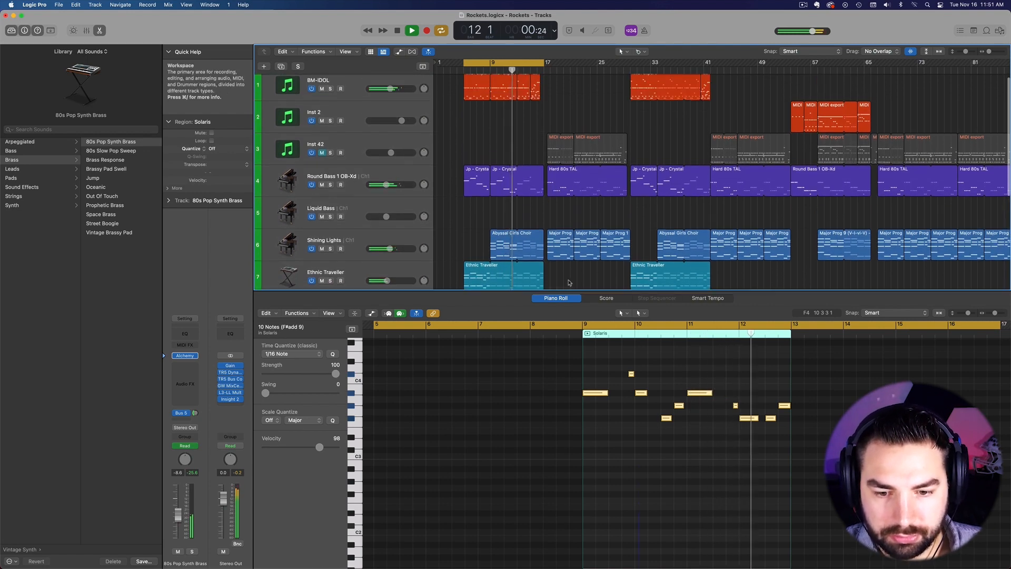
left_click(573, 287)
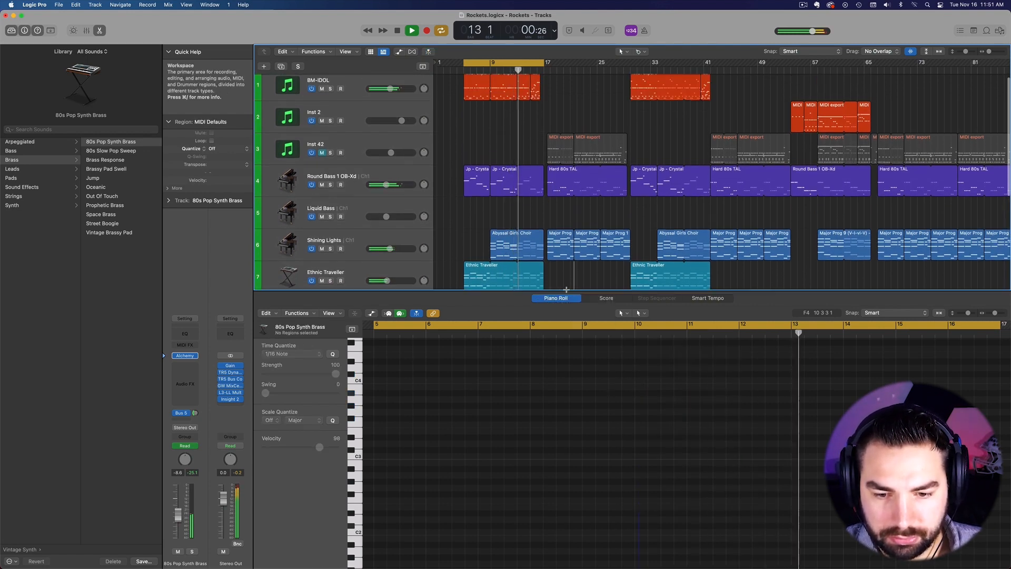
key("e")
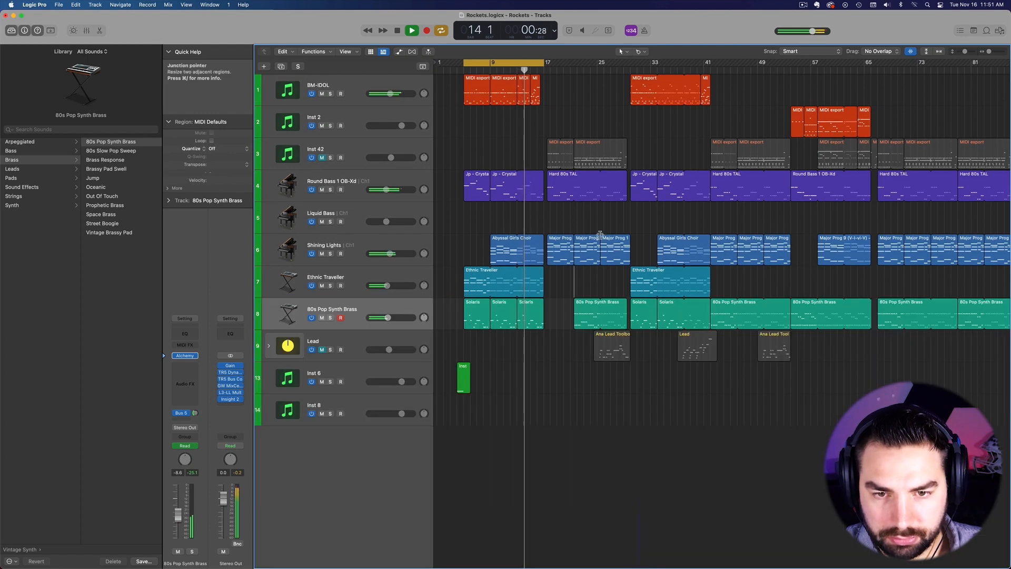
scroll(600, 233, "right", 1)
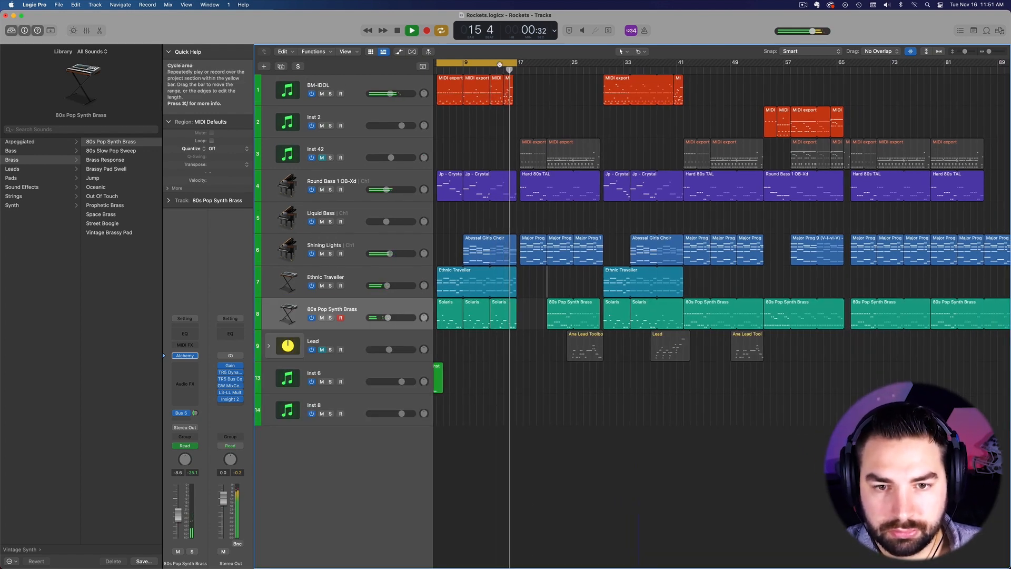
left_click(500, 62)
scroll(580, 101, "left", 1)
scroll(580, 100, "left", 1)
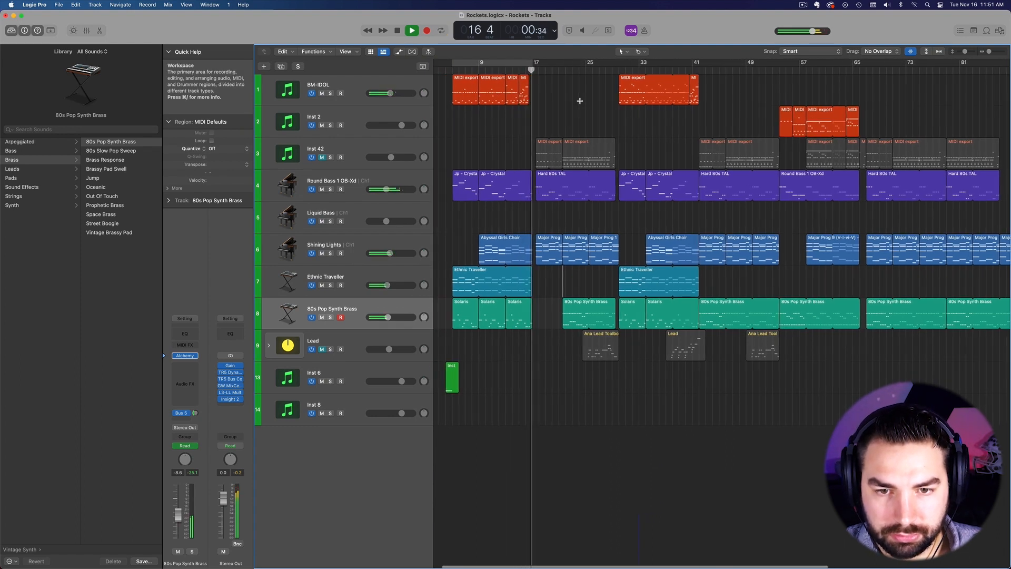
key("space")
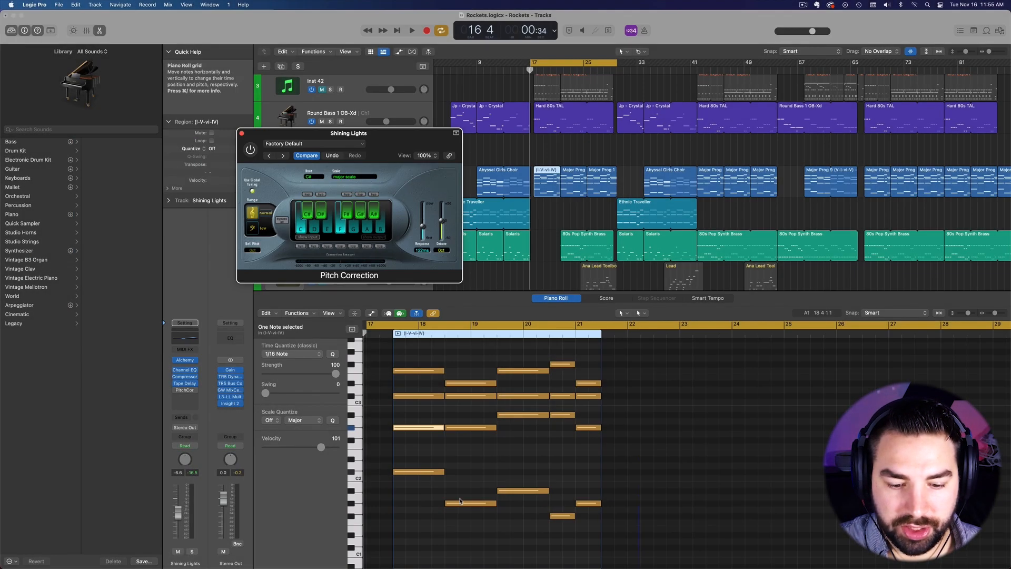
Examine the bass notes of the (I-V-vi-IV) region's chords and toggle the A# key in Pitch Correction.
left_click(460, 504)
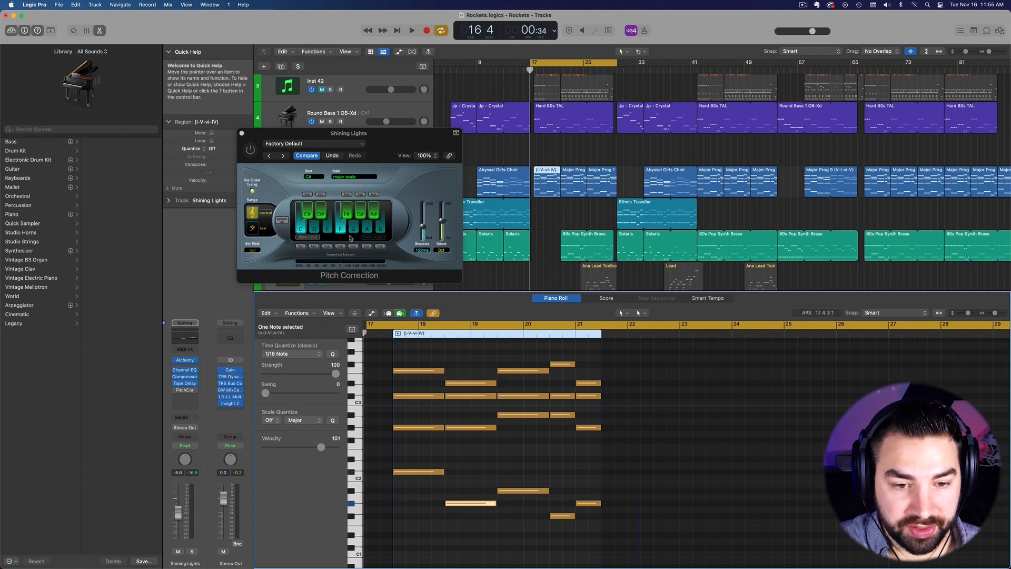
left_click(374, 214)
left_click(374, 213)
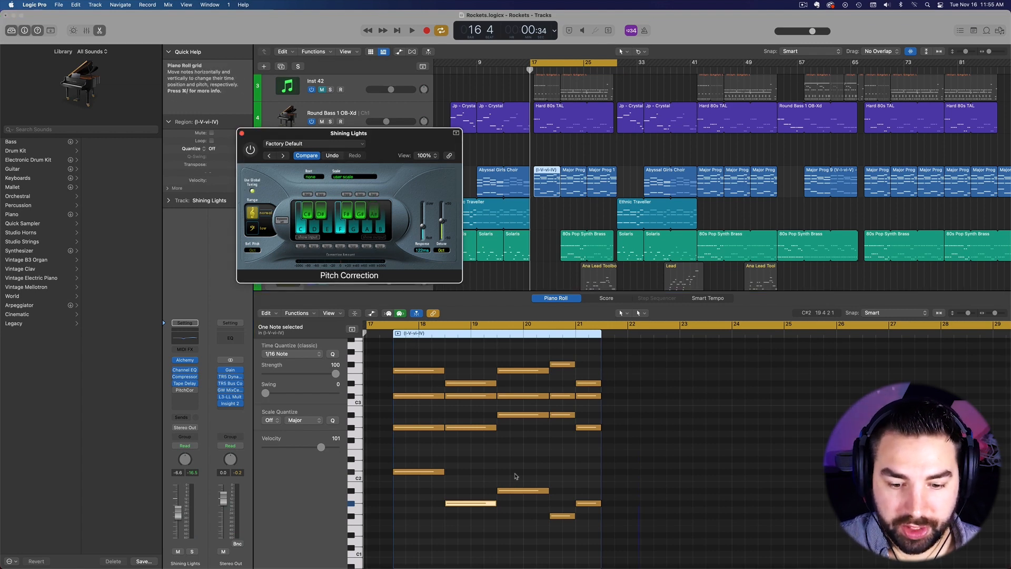
mouse_move(531, 494)
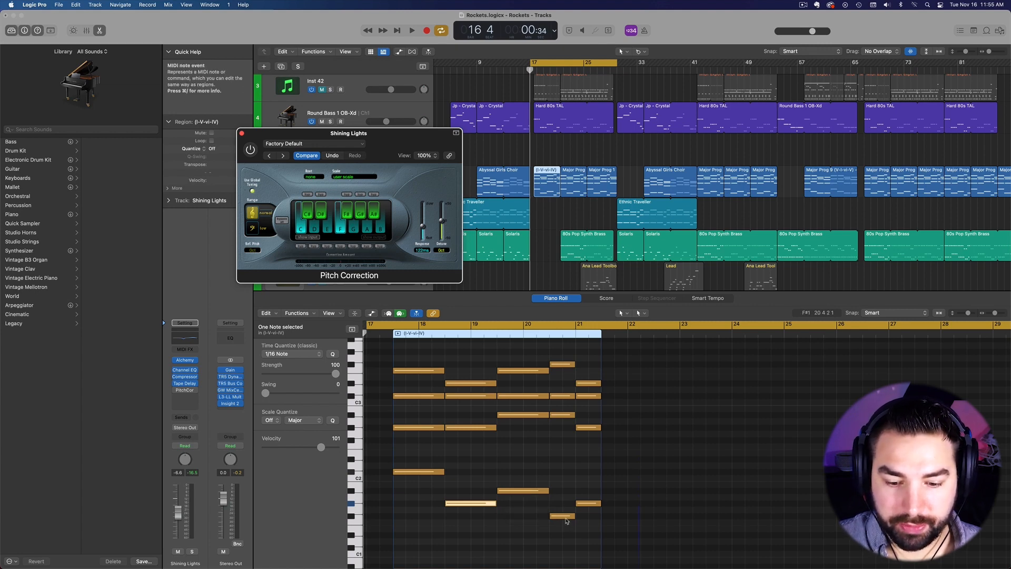
left_click_drag(570, 454, 416, 532)
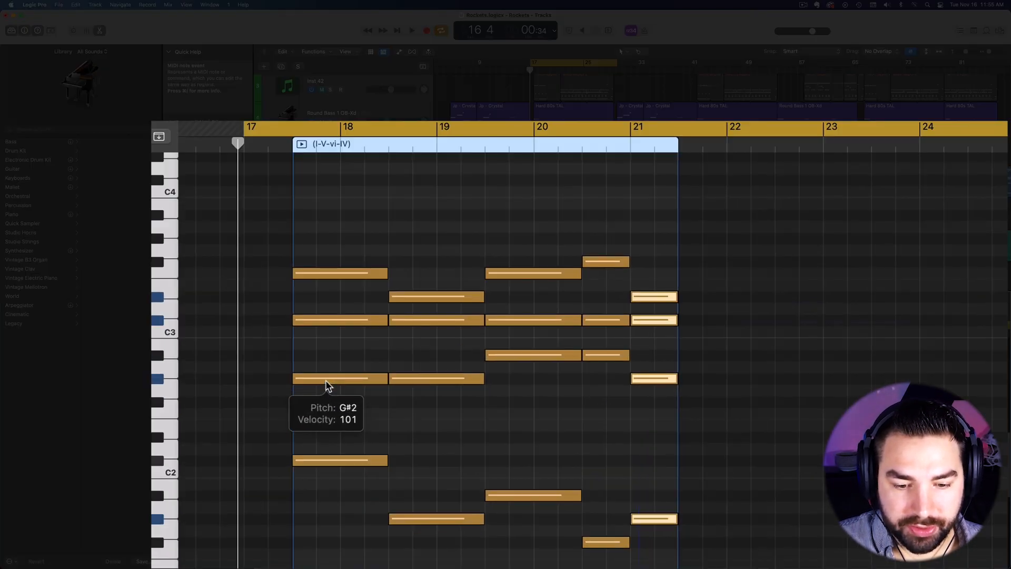
Try the first chord's G#2 an octave higher and the second chord's C#3 lowered to C3, restoring each note.
left_click_drag(326, 381, 325, 236)
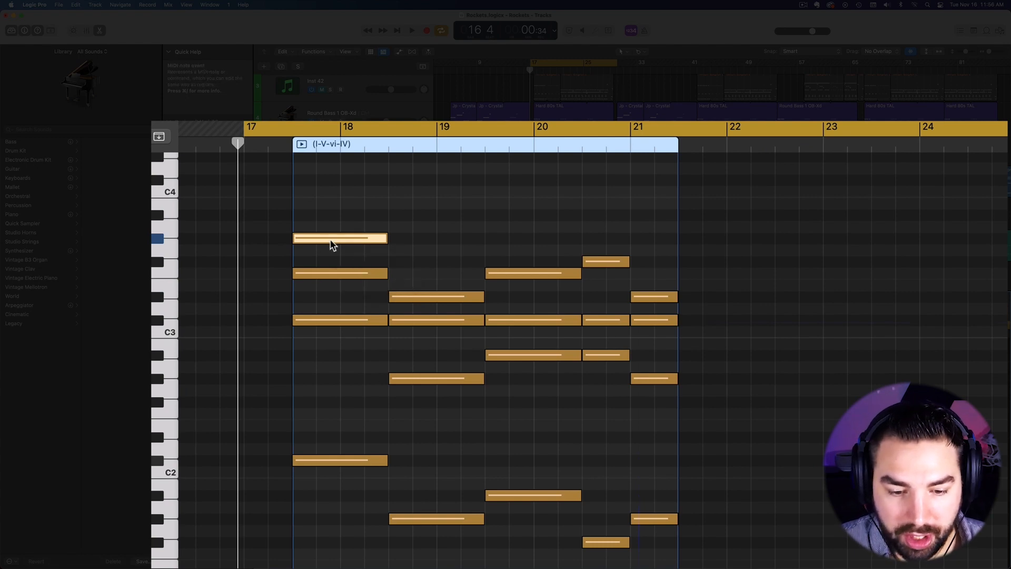
left_click_drag(335, 240, 337, 380)
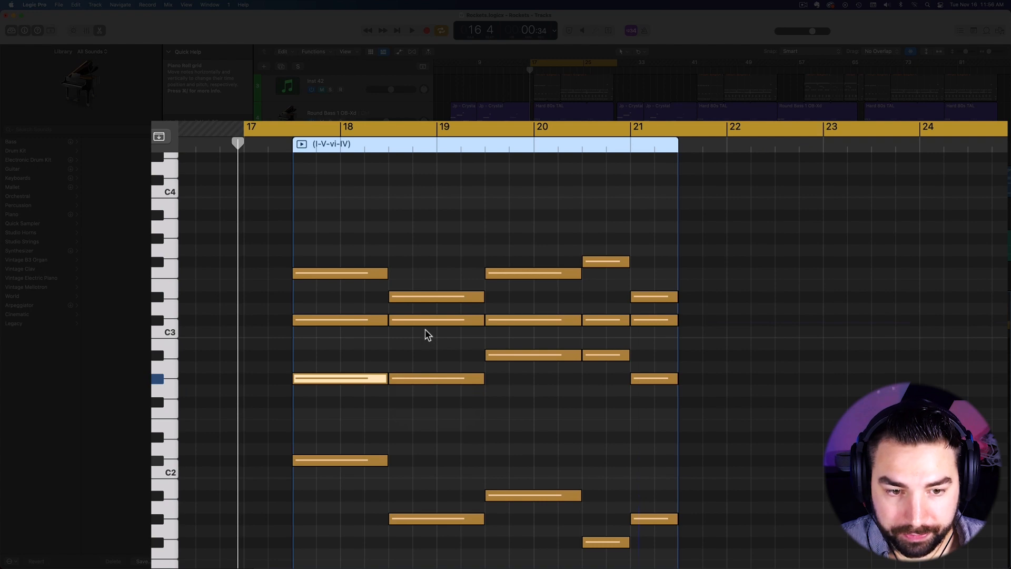
left_click_drag(421, 317, 424, 334)
mouse_move(424, 337)
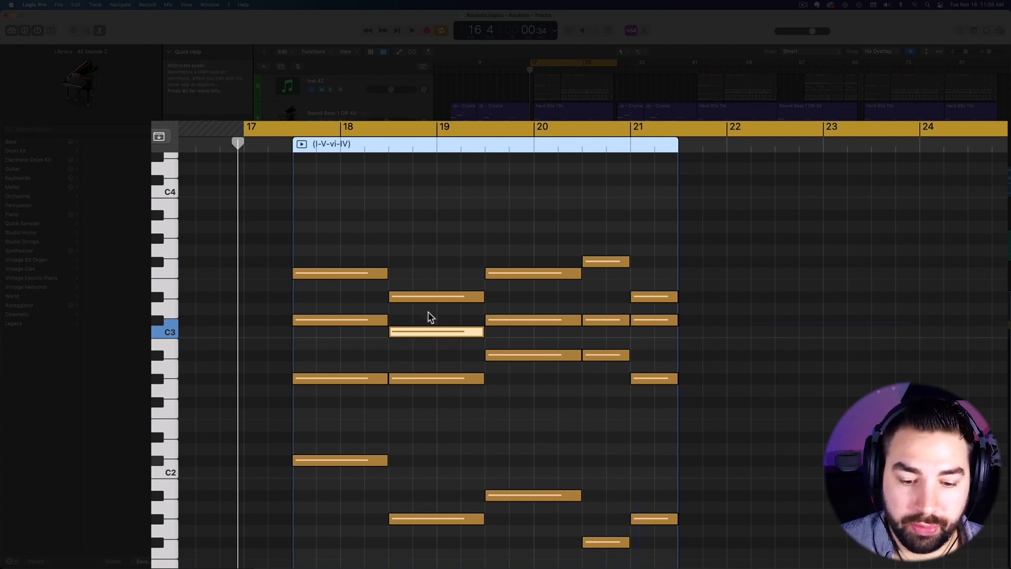
left_click_drag(429, 339, 428, 323)
scroll(458, 323, "down", 3)
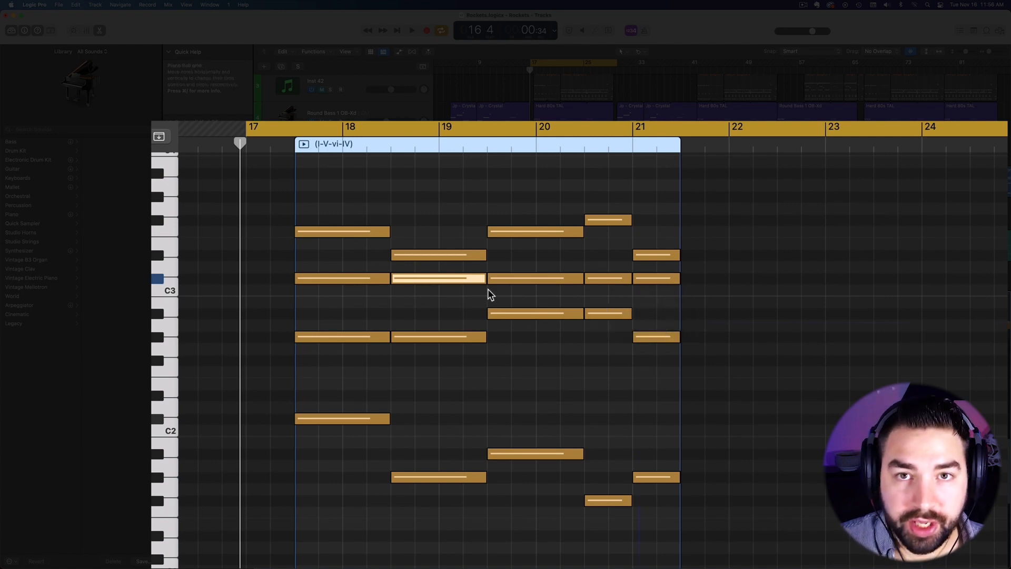
scroll(489, 294, "up", 2)
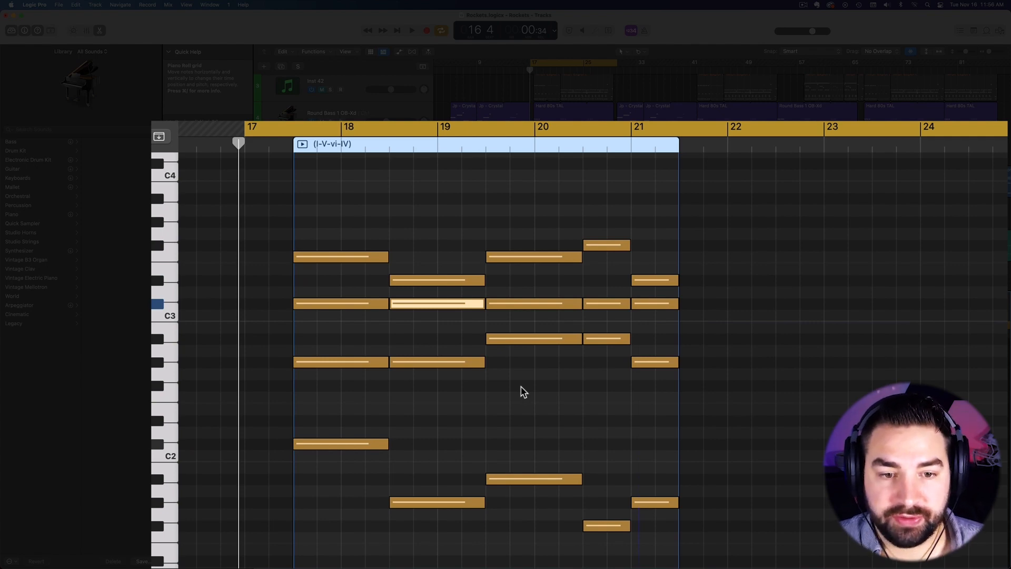
Play the soloed Shining Lights chords from bar 17 and move the Pitch Correction window out of the way.
key("v")
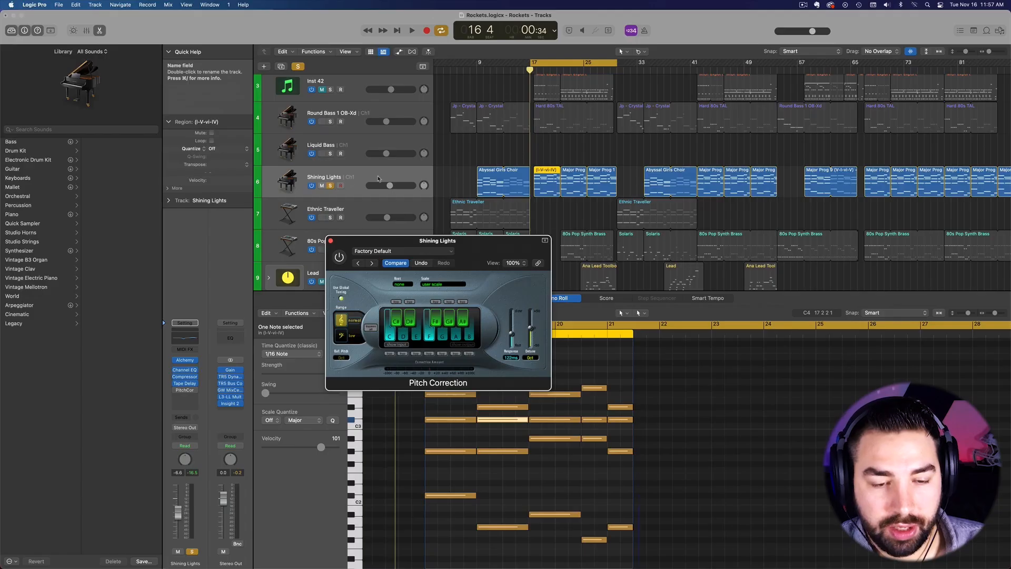
scroll(482, 163, "left", 2)
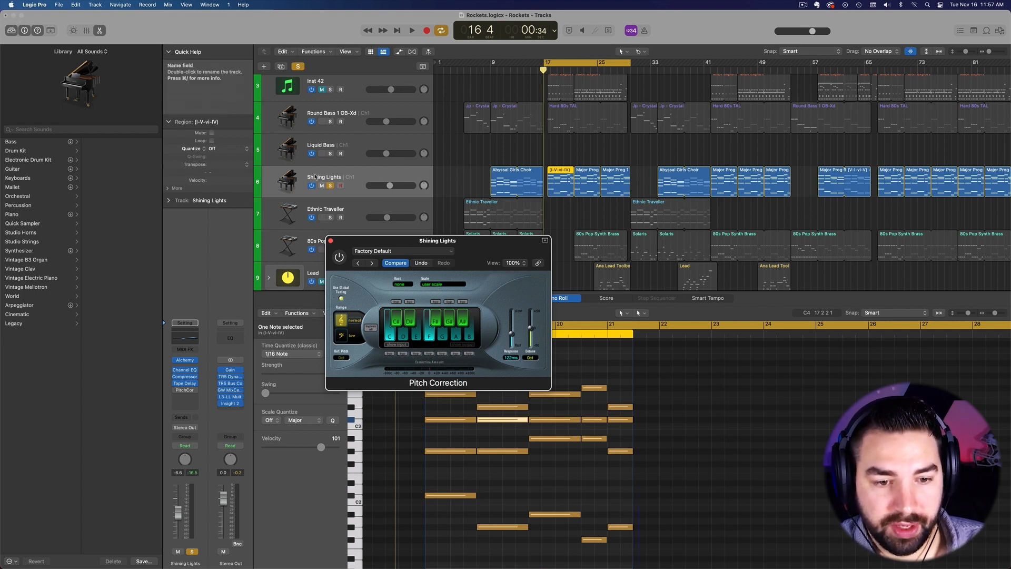
key("space")
left_click_drag(492, 251, 313, 141)
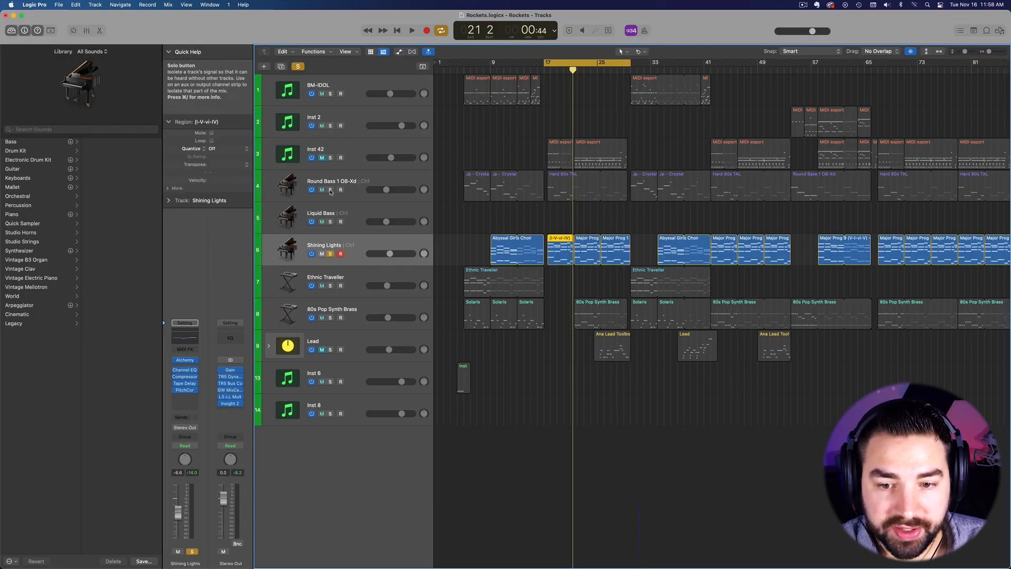
Solo Round Bass 1 OB-Xd instead of Shining Lights and play its Hard 80s TAL region with the notes shown in the Piano Roll.
left_click(330, 190)
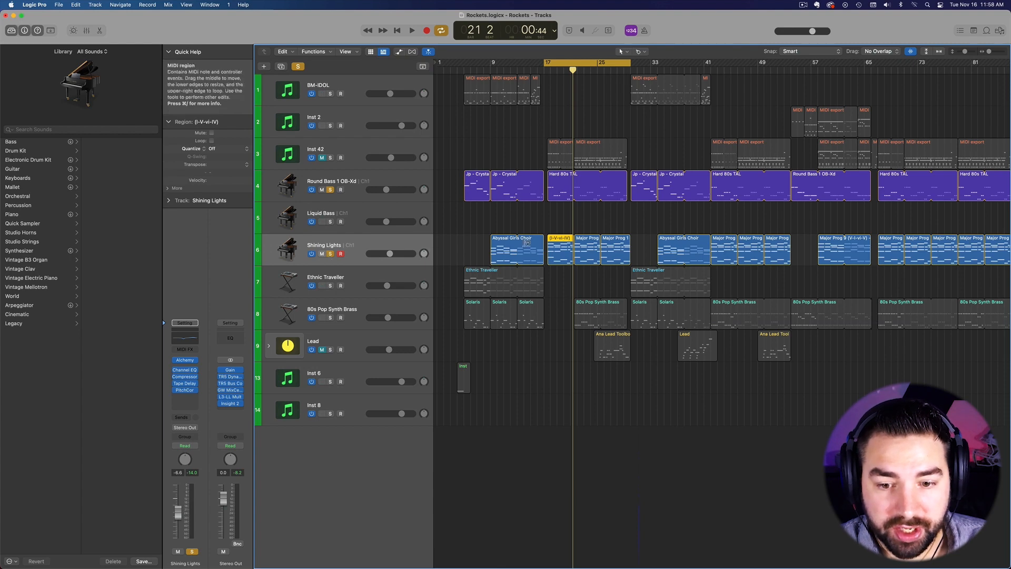
key("s")
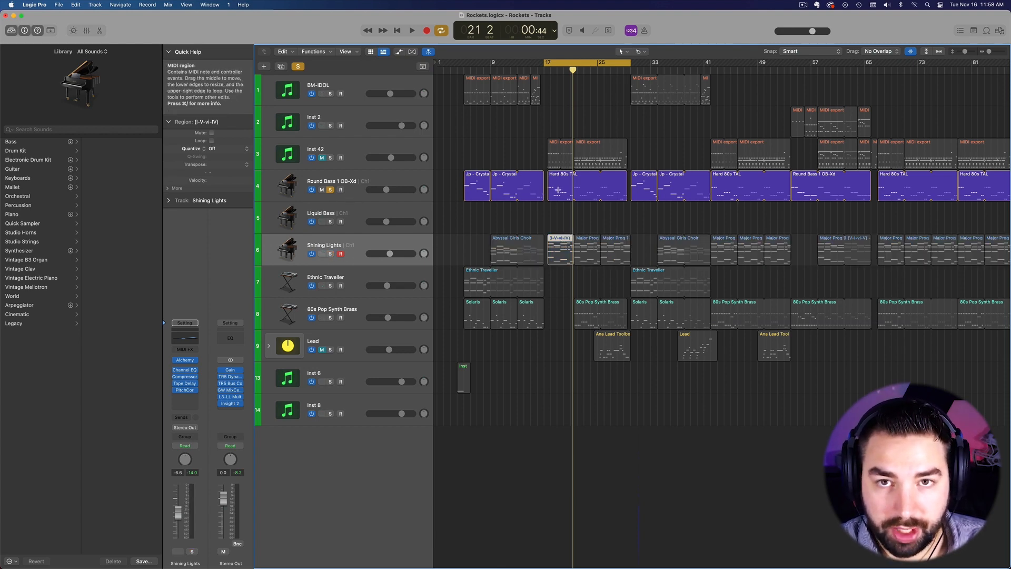
left_click(556, 178)
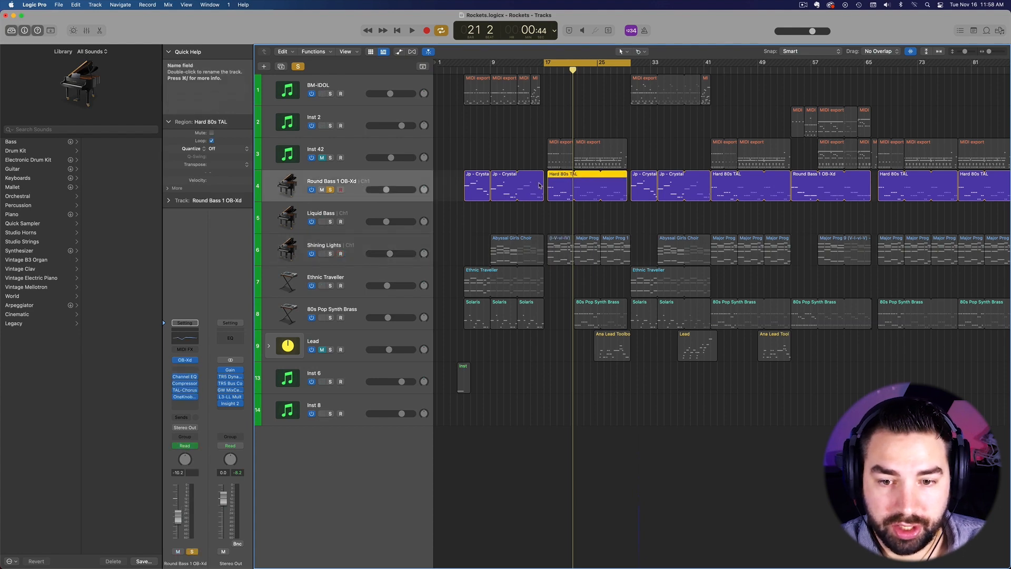
double_click(556, 178)
key("space")
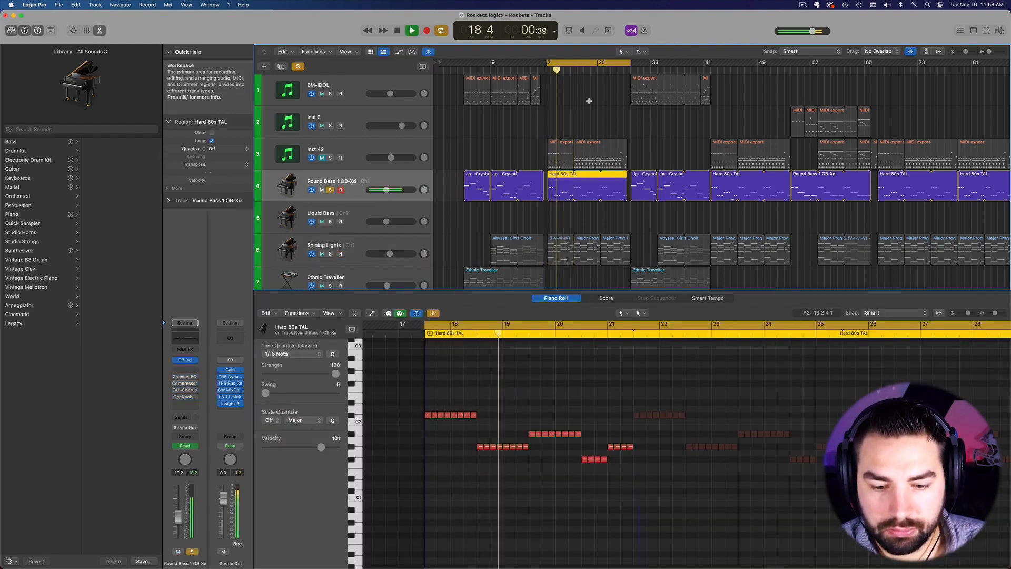
key("space")
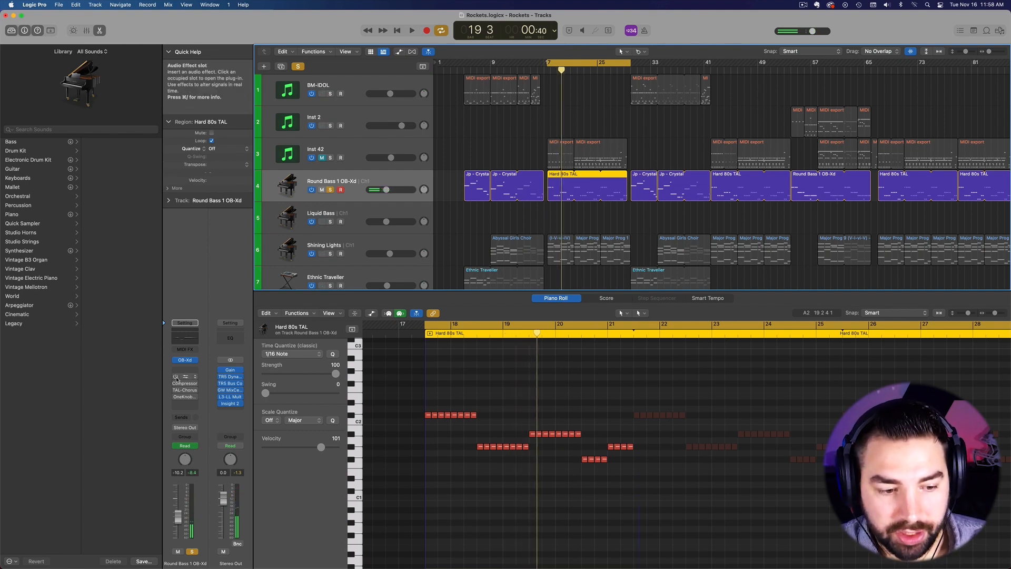
Enable the Channel EQ on the Round Bass 1 OB-Xd track and audition the bass with the EQ curve displayed.
left_click(176, 378)
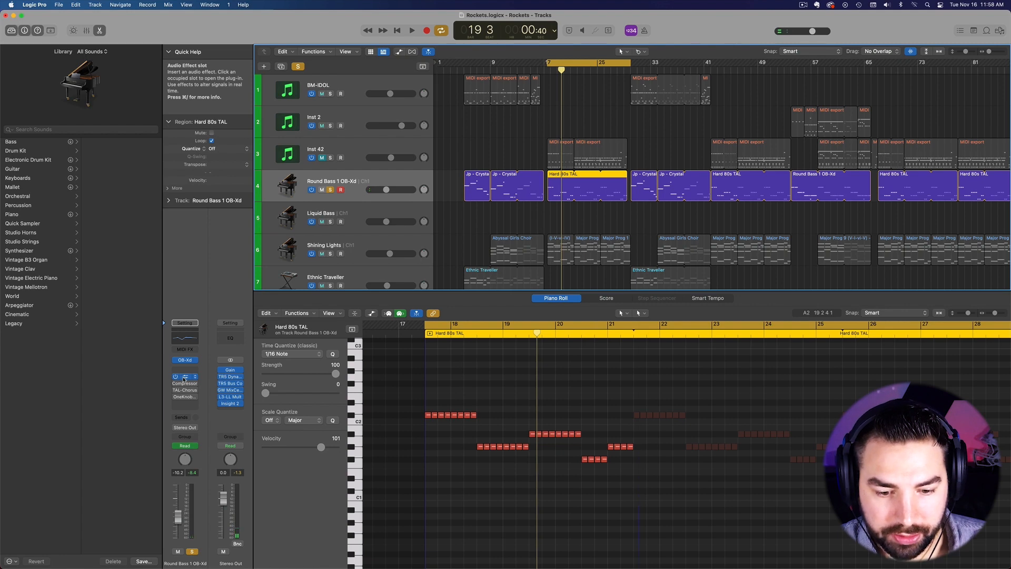
key("space")
left_click(184, 377)
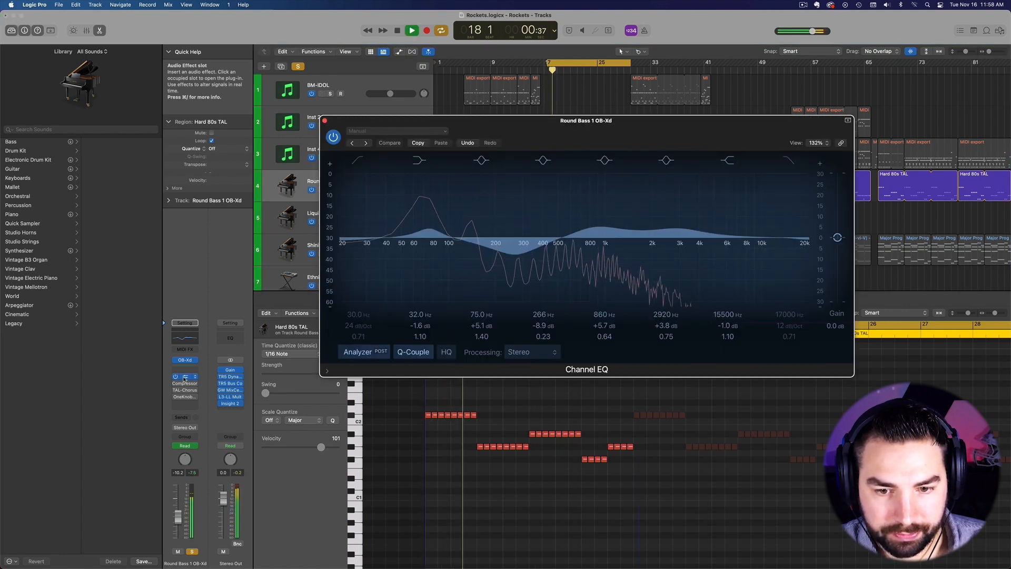
key("space")
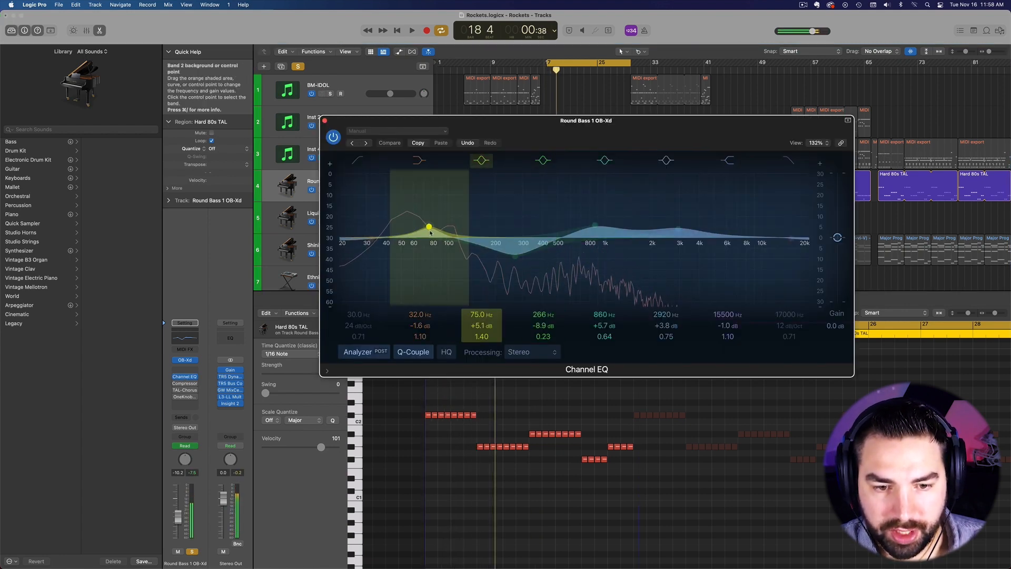
Set the bass EQ's low boost to 73 Hz at +4.1 dB and its low-mid cut to 256 Hz at -11.2 dB.
left_click_drag(430, 233, 429, 236)
left_click_drag(516, 260, 515, 268)
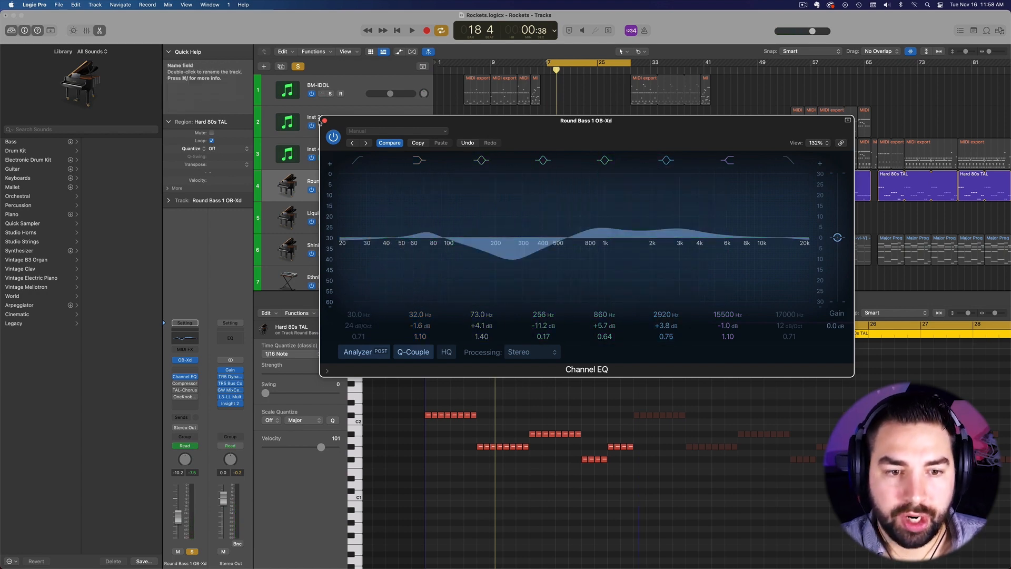
left_click(325, 122)
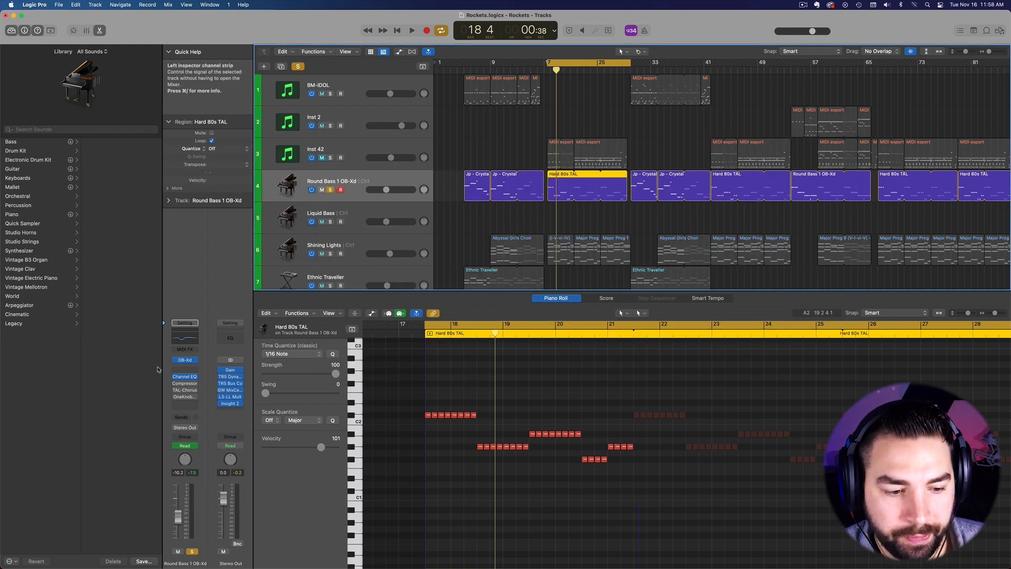
Enable the bass track's Compressor and compare its bypassed and active sound during playback.
left_click(186, 383)
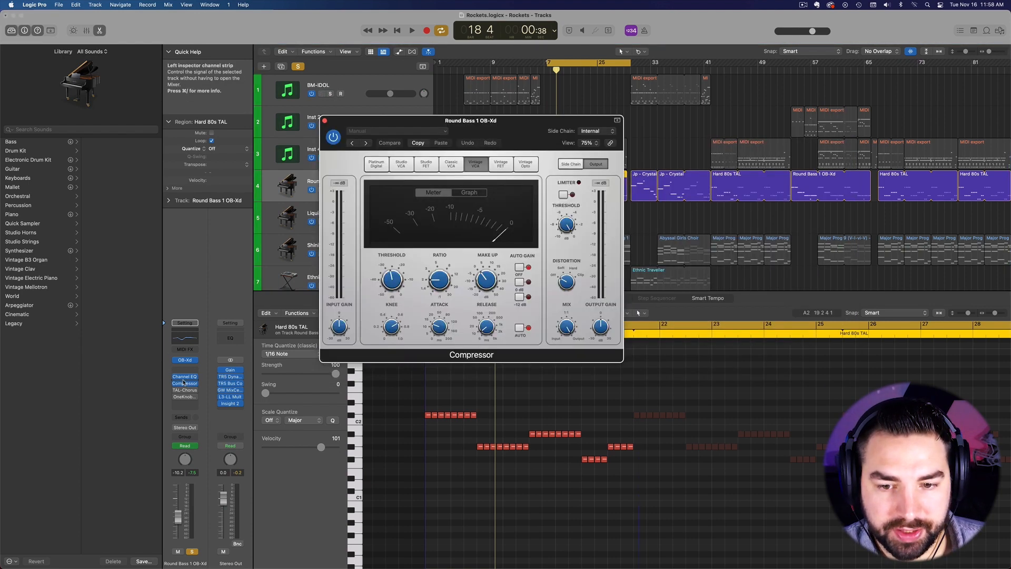
left_click_drag(524, 130, 501, 127)
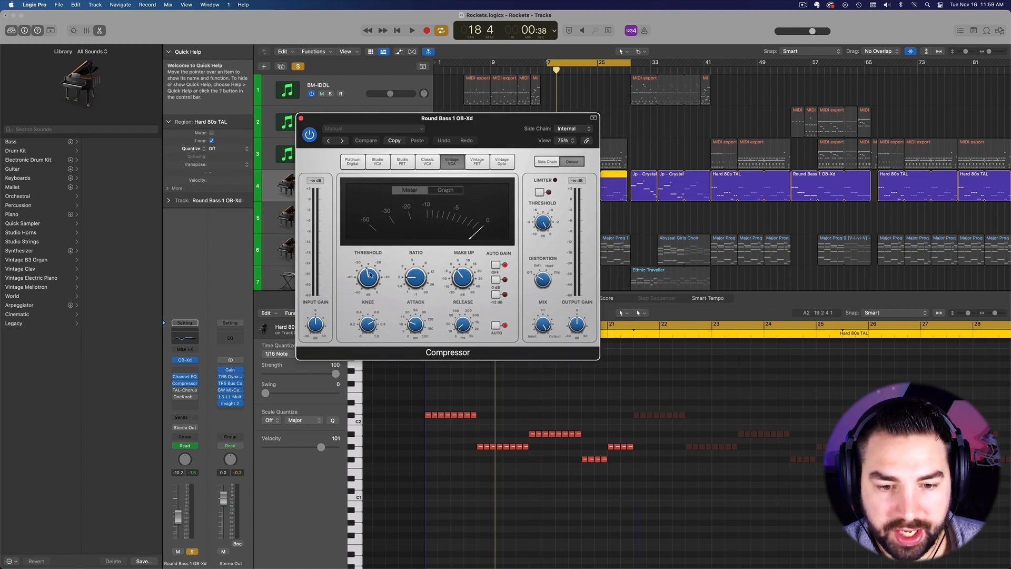
key("space")
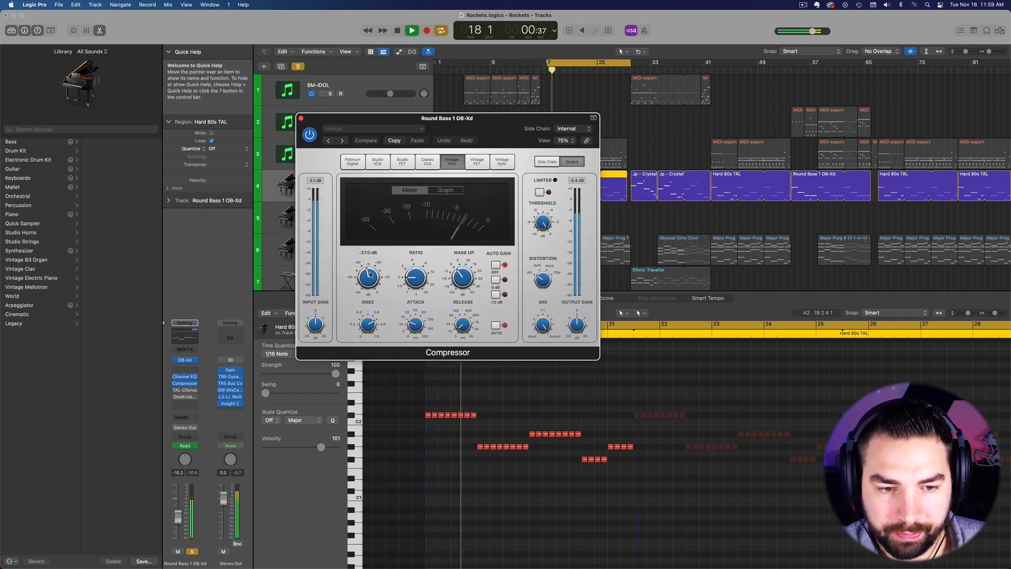
left_click(310, 135)
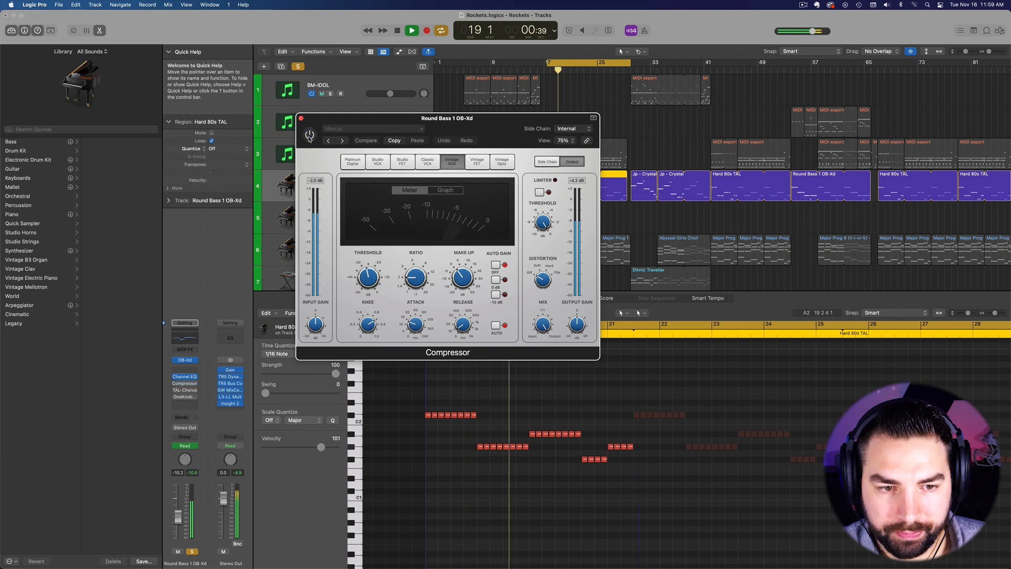
left_click(310, 135)
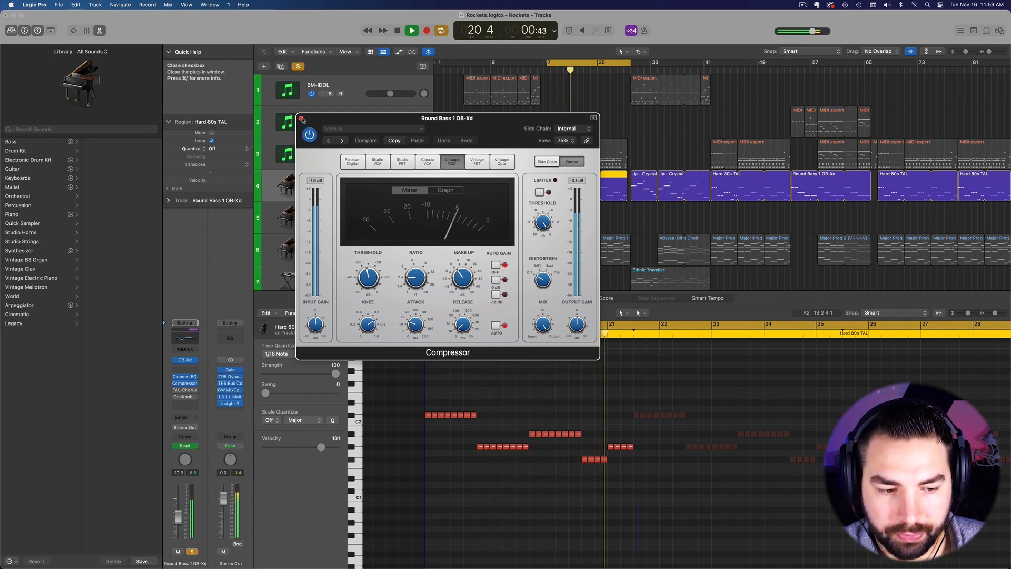
left_click(301, 120)
key("space")
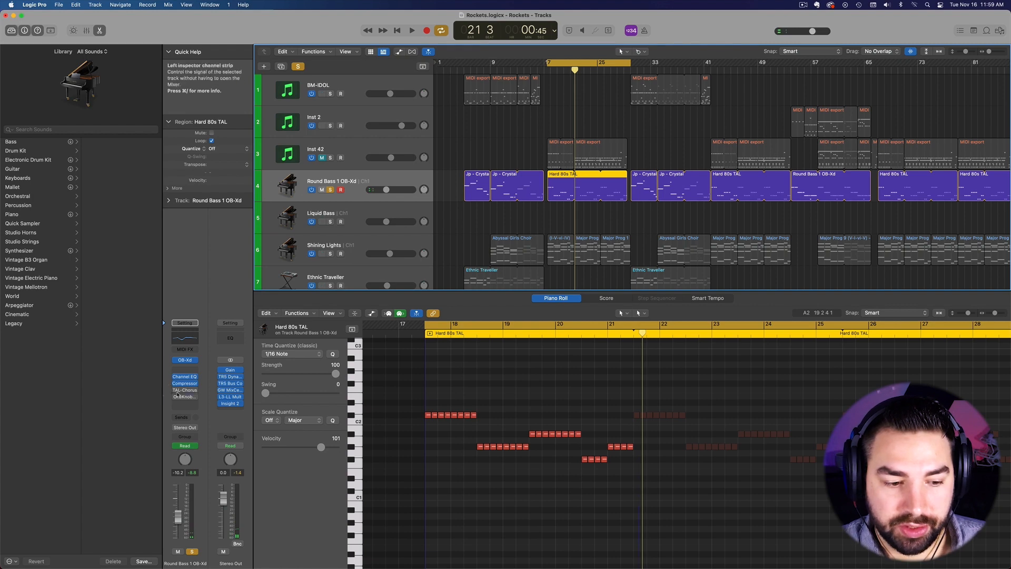
Enable TAL-Chorus-LX on the Round Bass 1 OB-Xd track and audition its chorus effect during playback.
left_click(177, 393)
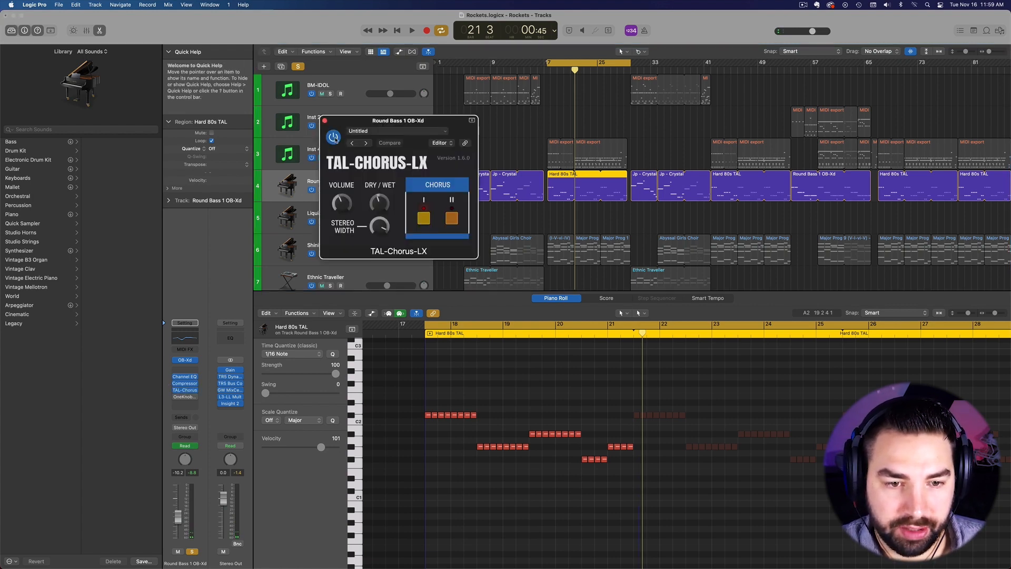
key("space")
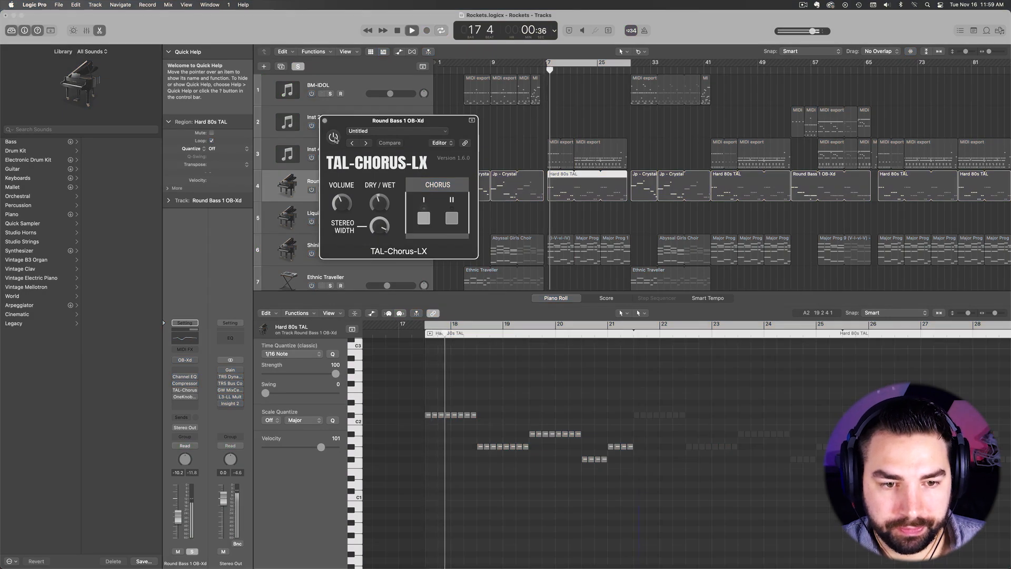
left_click(334, 137)
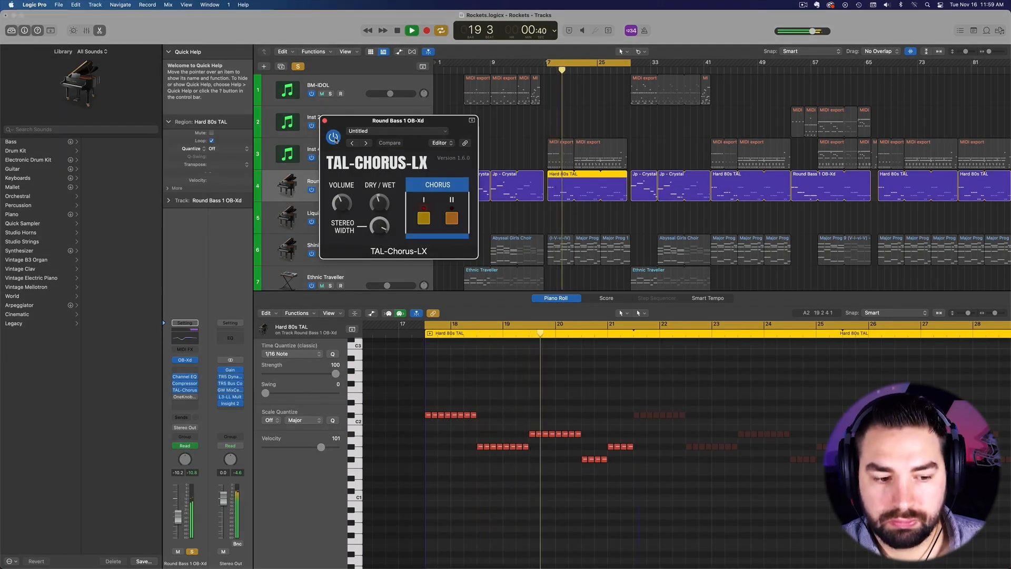
key("space")
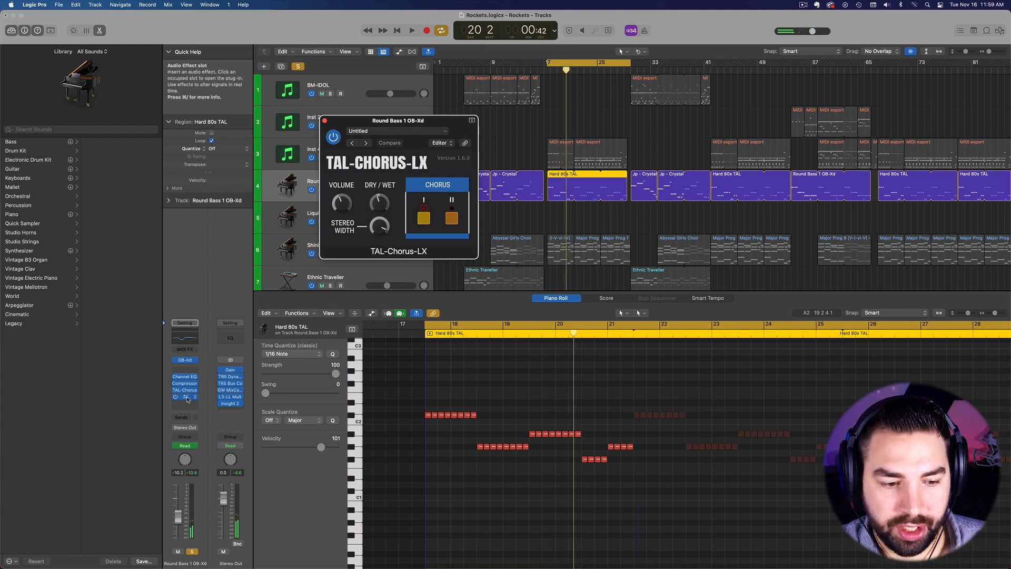
Enable OneKnob Pumper on the bass track in place of the open chorus window and audition the bass with its pumping effect.
left_click(186, 399)
left_click_drag(387, 124, 409, 161)
left_click(325, 120)
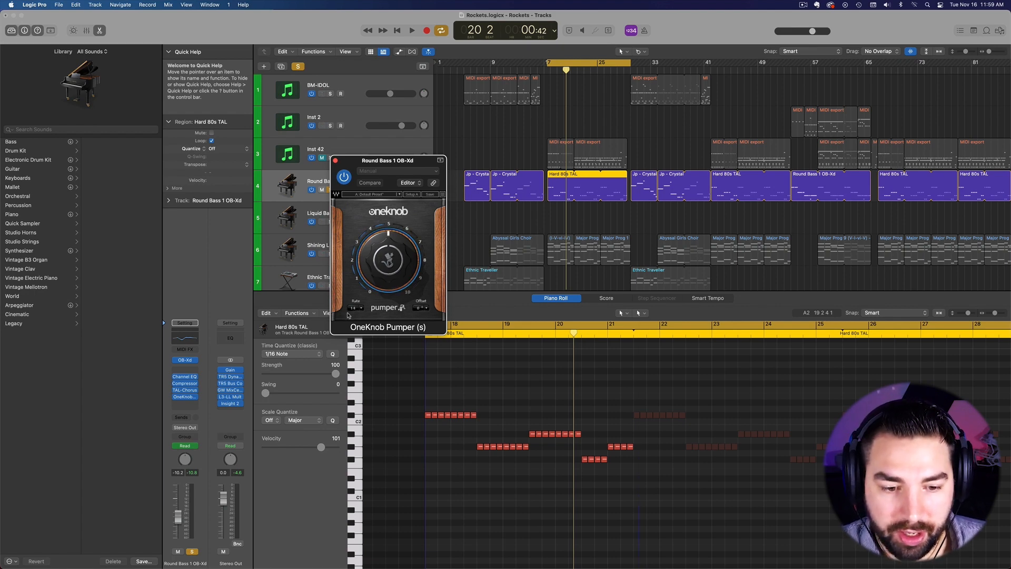
left_click_drag(406, 166, 392, 189)
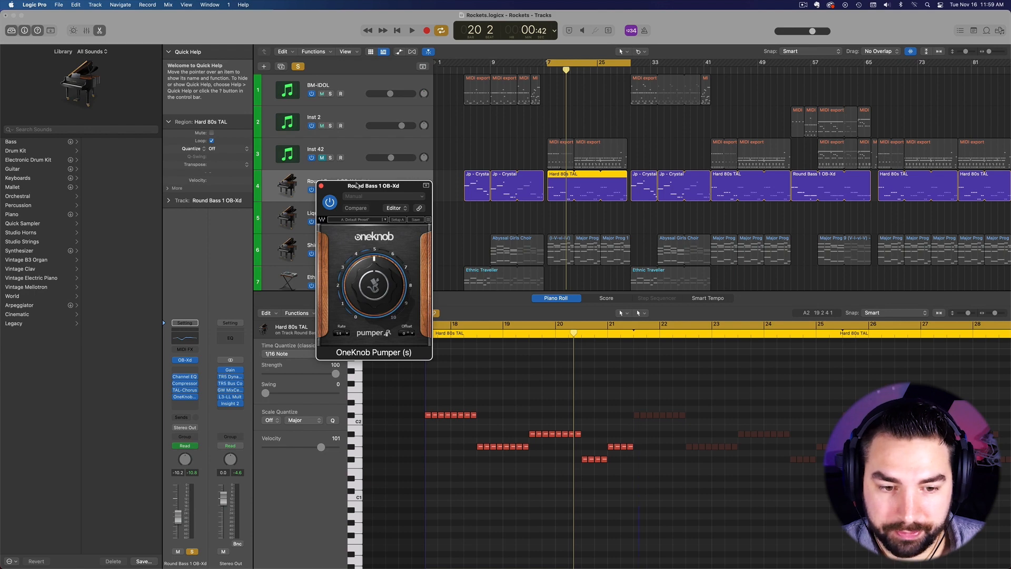
key("space")
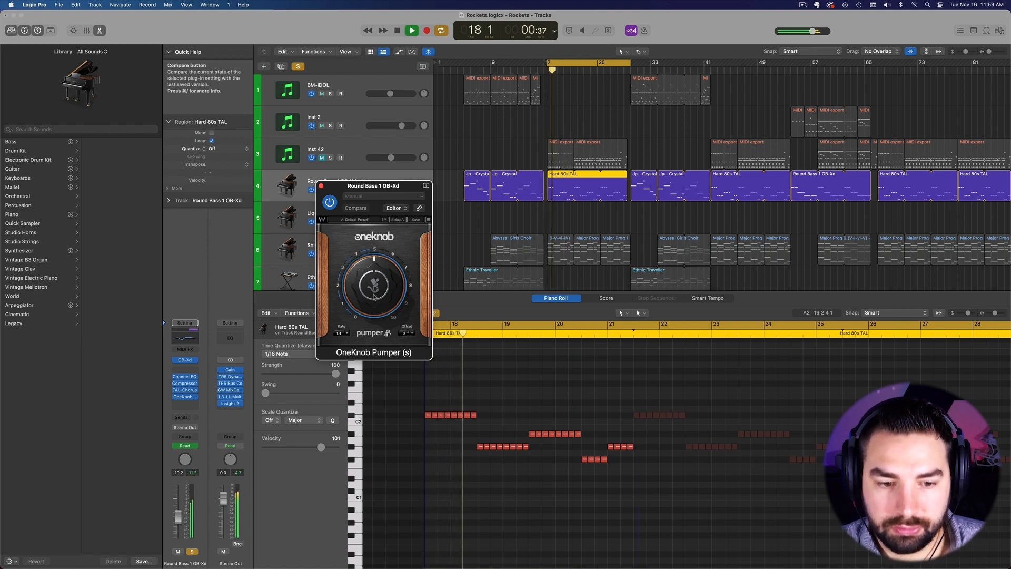
left_click_drag(374, 297, 374, 271)
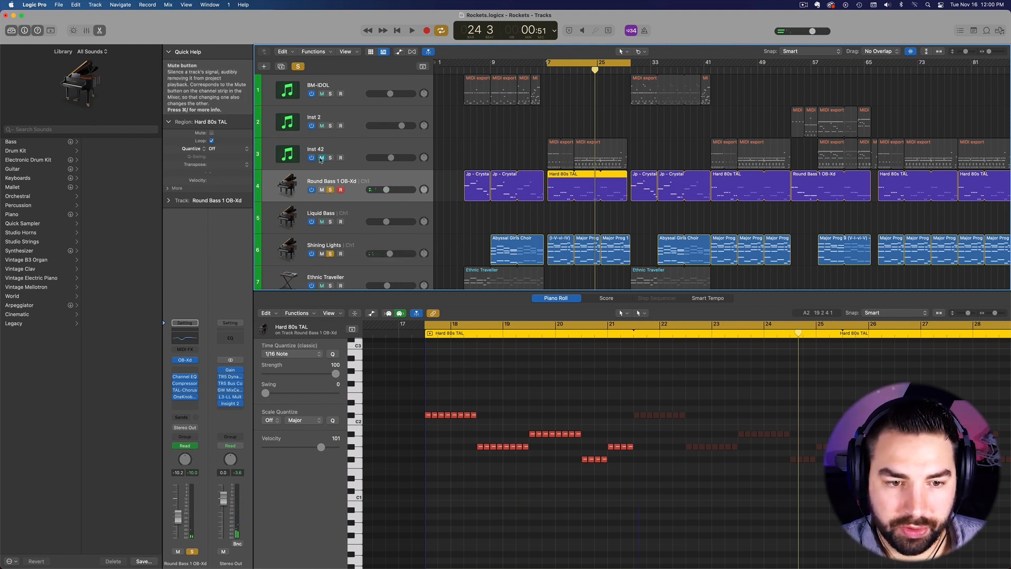
Select the Inst 42 drum track and show its BM-KANDY instrument with the drum notes visible in the Piano Roll.
left_click(343, 164)
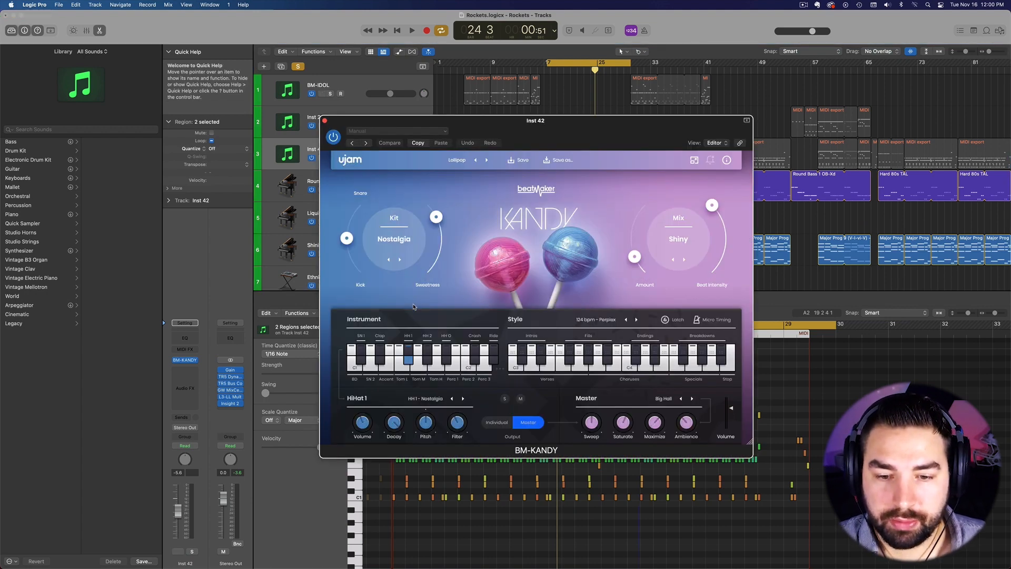
left_click_drag(637, 129, 414, 125)
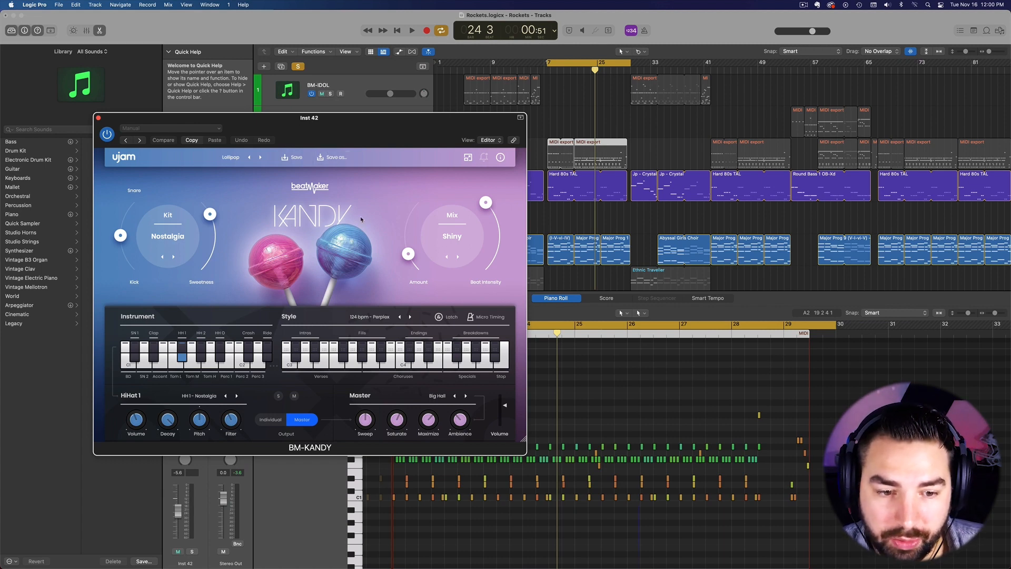
left_click_drag(402, 136, 364, 116)
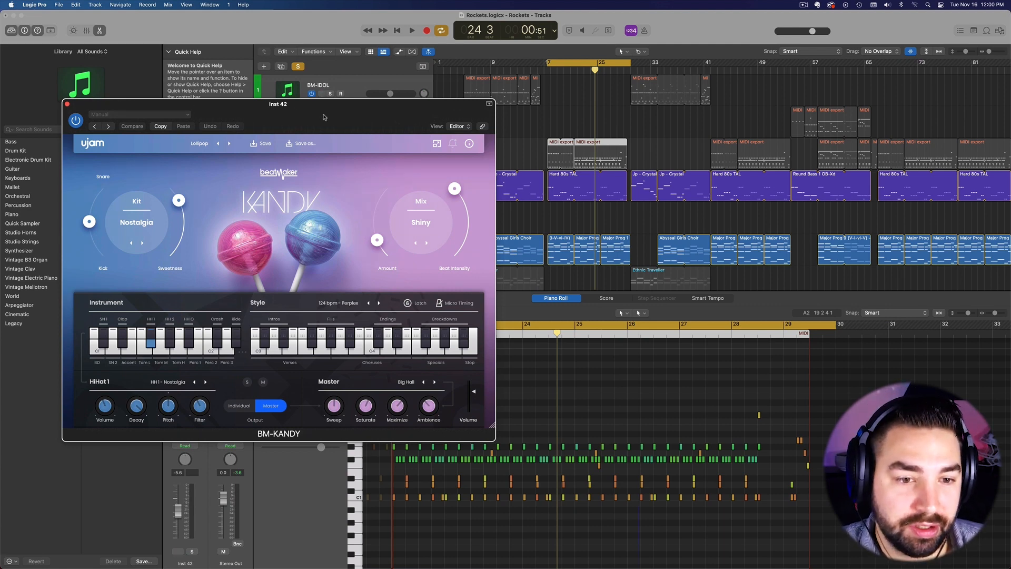
left_click_drag(324, 117, 323, 113)
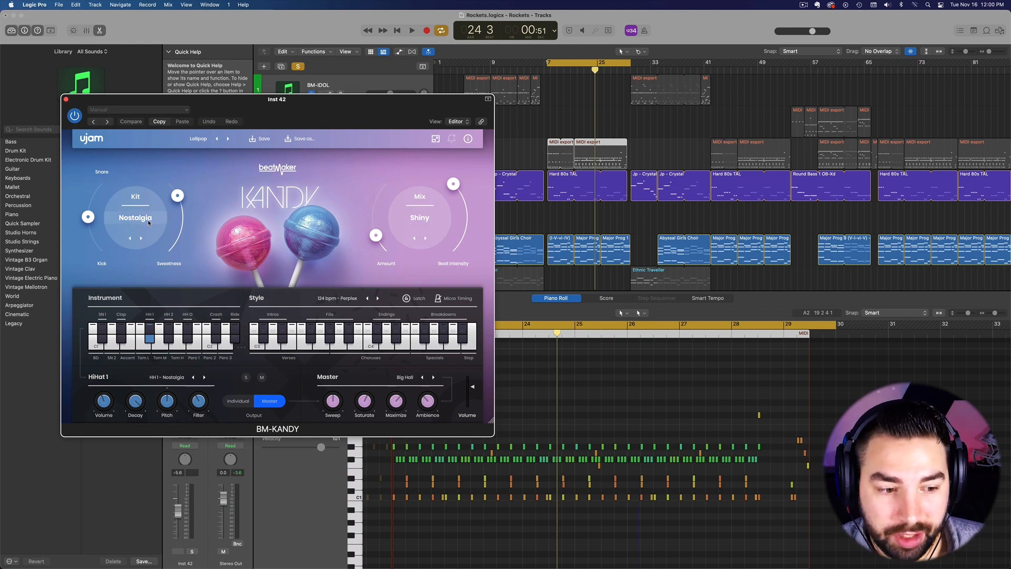
Audition the Nostalgia kit's individual drum sounds in BM-KANDY, including Tom Low and Snare 2, and close the instrument.
left_click(101, 349)
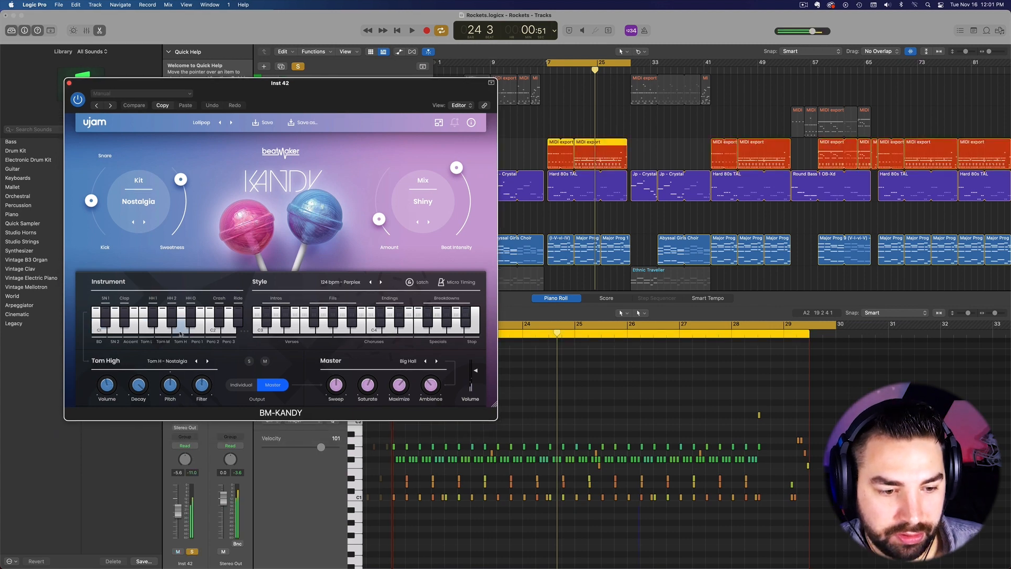
left_click(149, 333)
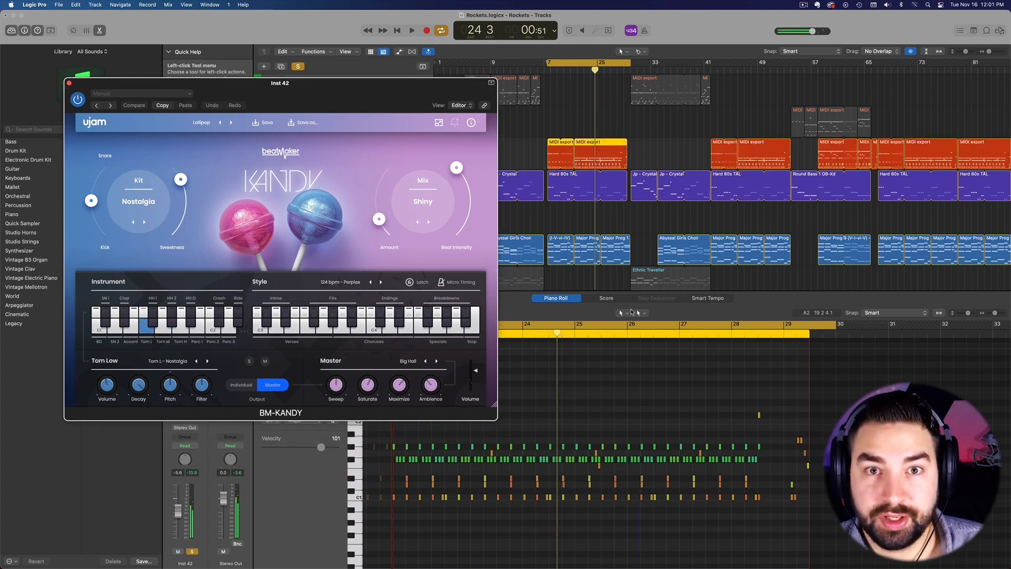
left_click_drag(369, 96, 344, 73)
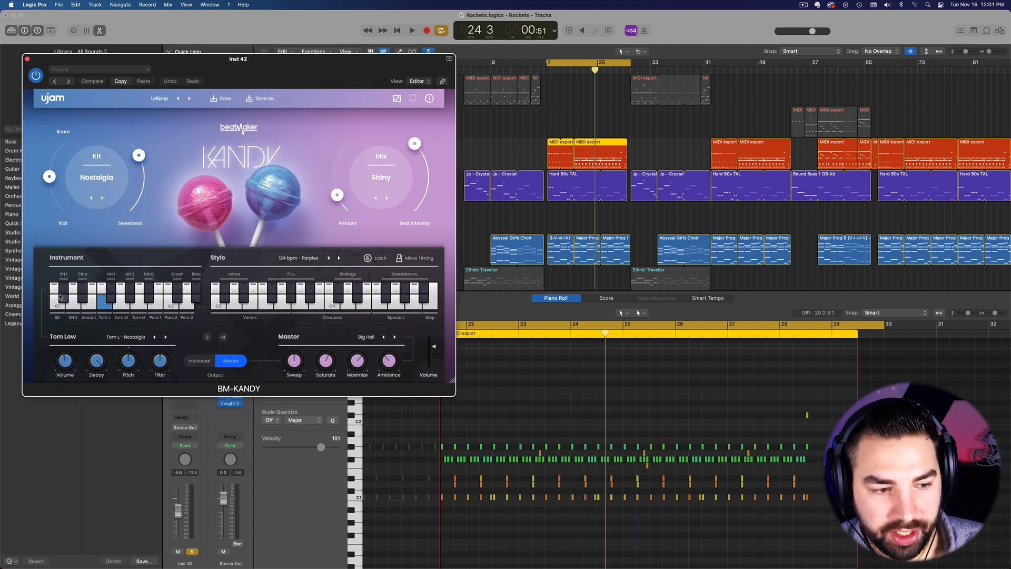
left_click(72, 305)
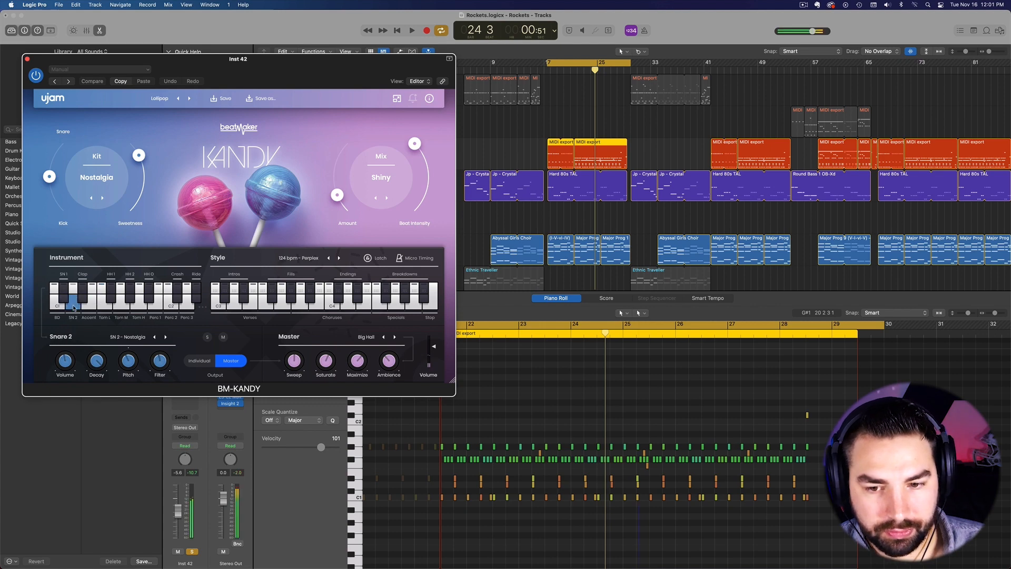
left_click(27, 60)
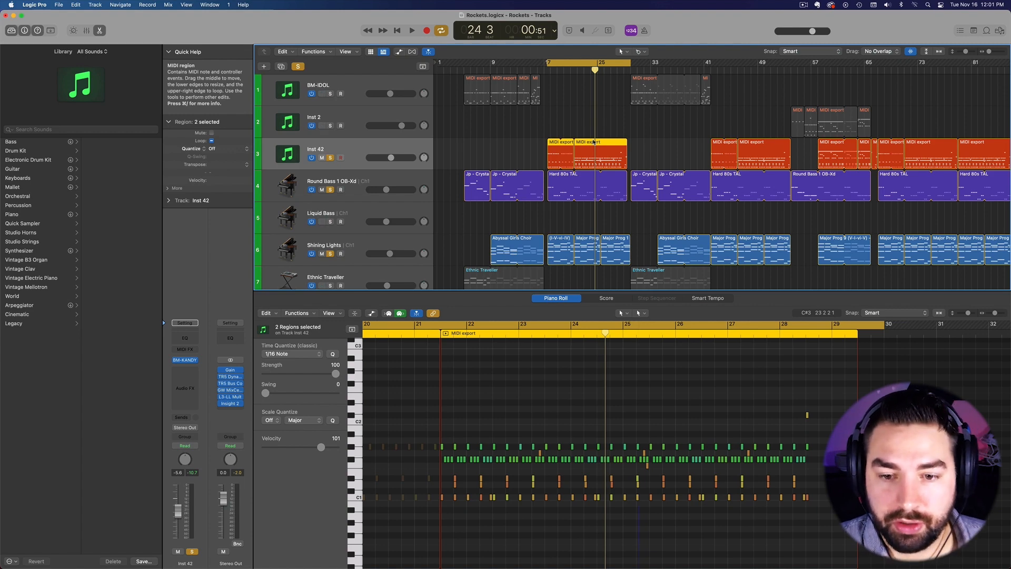
Play the soloed drums, bass and Shining Lights chords together while looking over the arrangement's tracks.
scroll(584, 148, "down", 2)
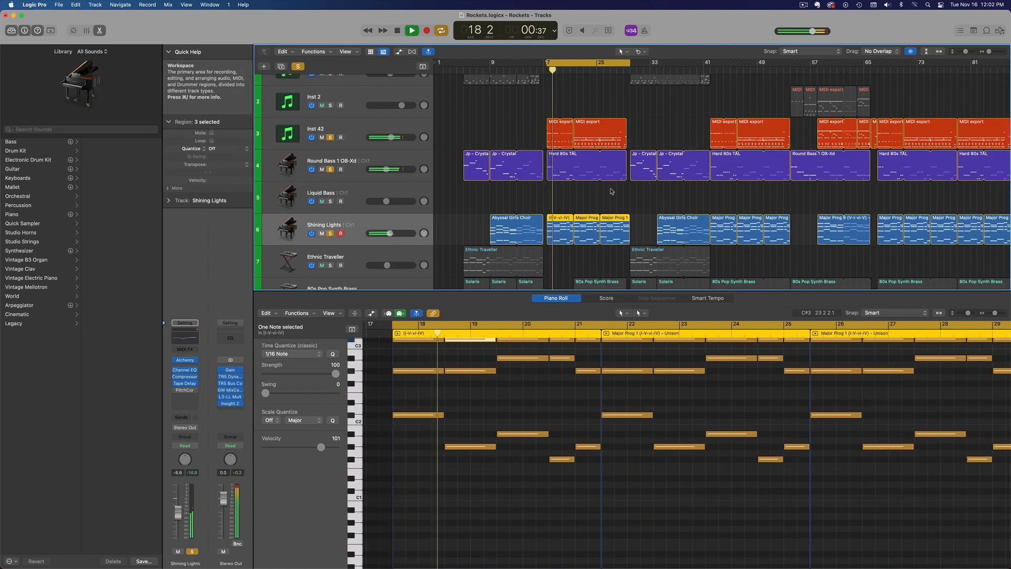
scroll(610, 193, "down", 4)
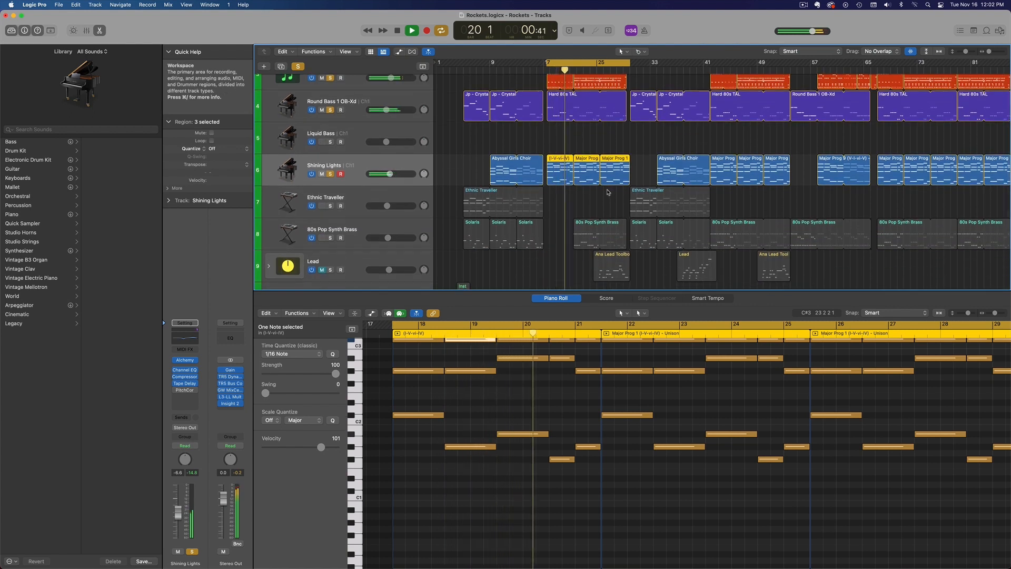
scroll(609, 192, "up", 1)
scroll(608, 192, "up", 1)
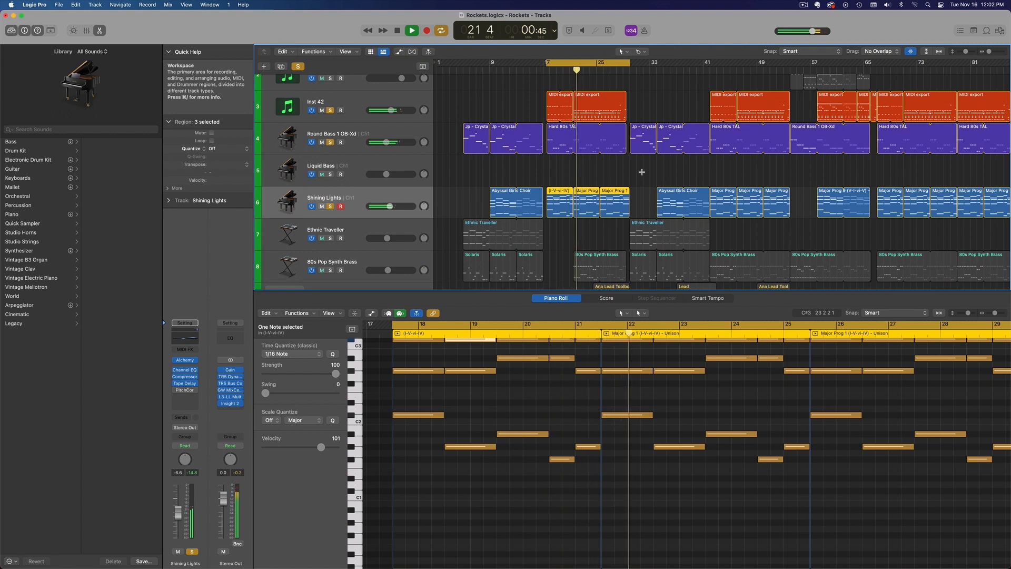
scroll(641, 172, "up", 3)
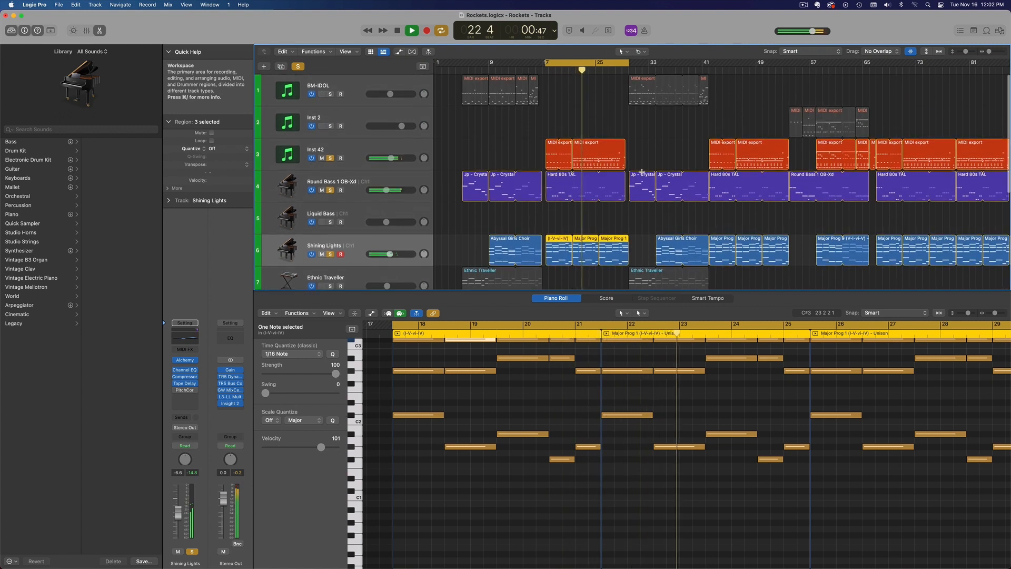
scroll(643, 175, "down", 6)
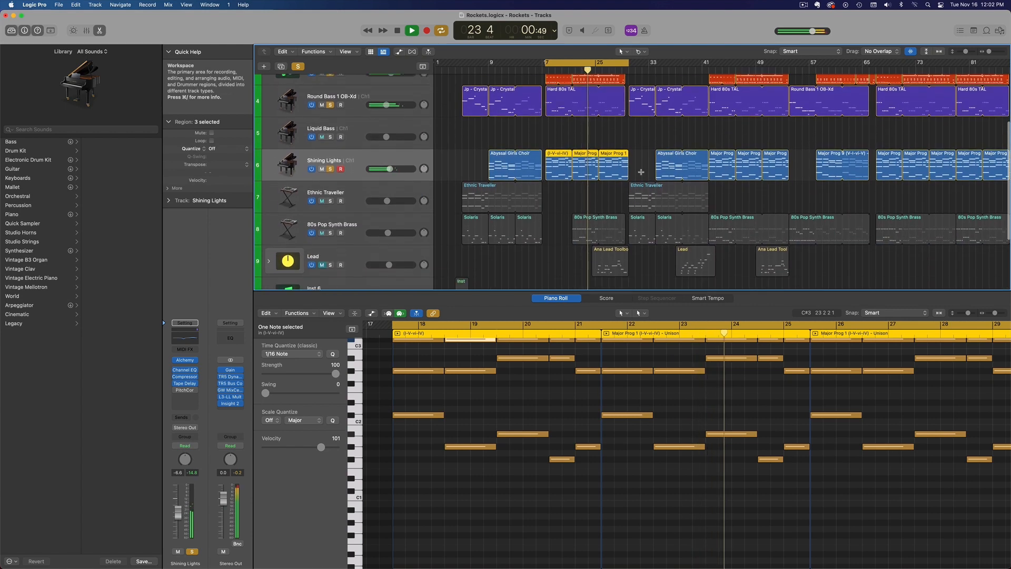
scroll(641, 172, "up", 3)
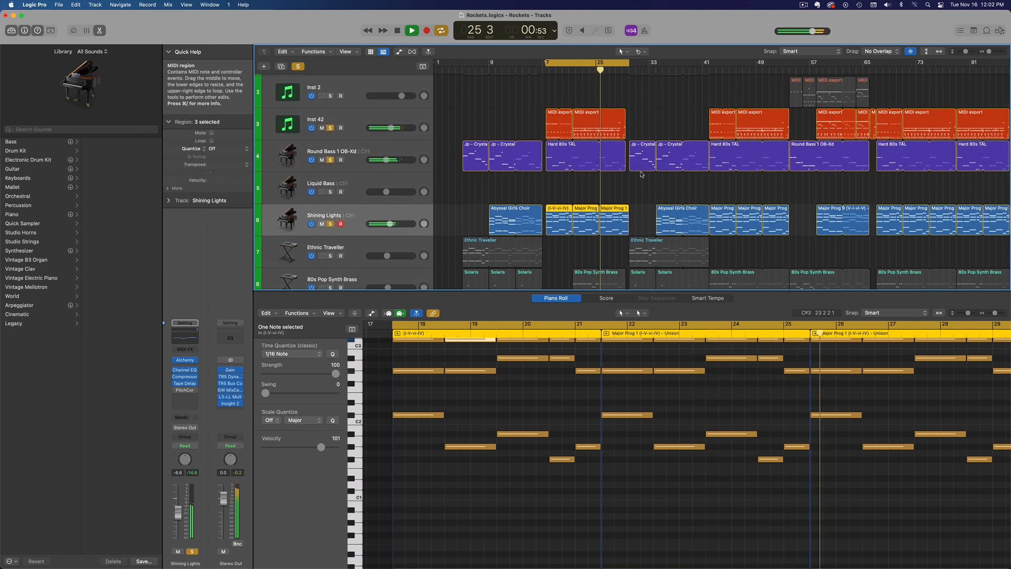
key("space")
Select the 80s Pop Synth Brass track and show its region's notes alongside the chord, bass and drum regions.
scroll(642, 175, "down", 3)
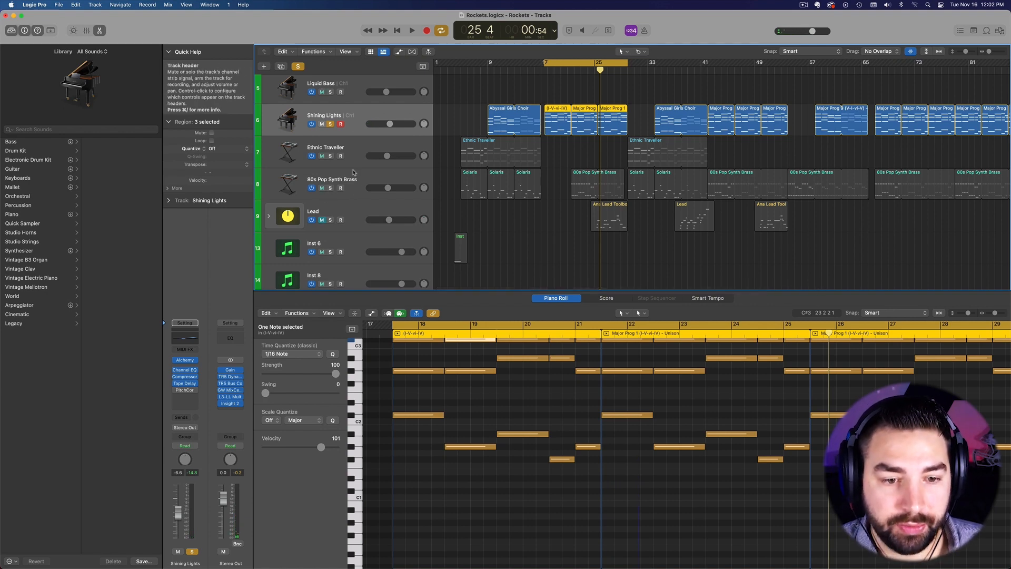
left_click(354, 173)
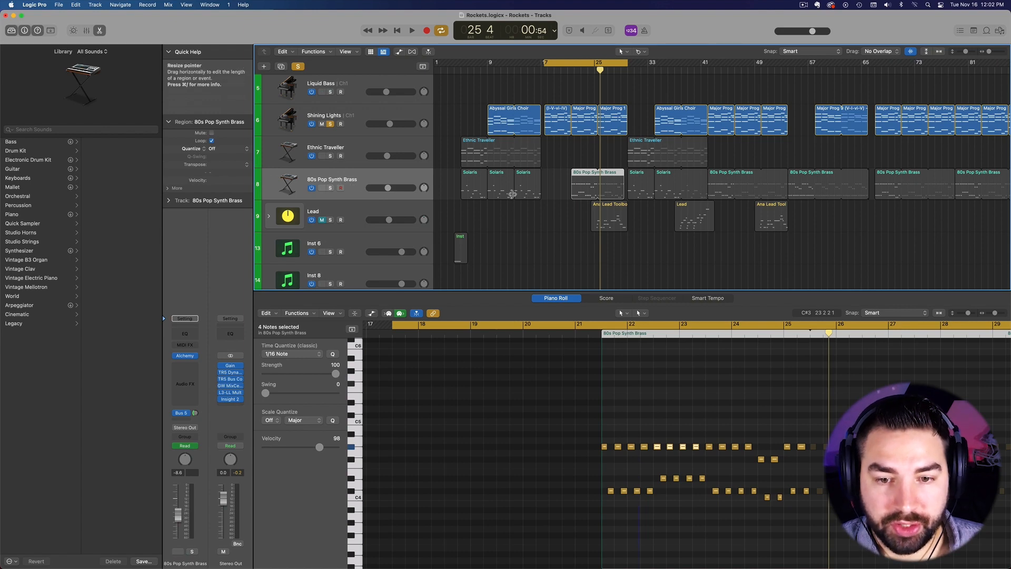
scroll(512, 197, "up", 2)
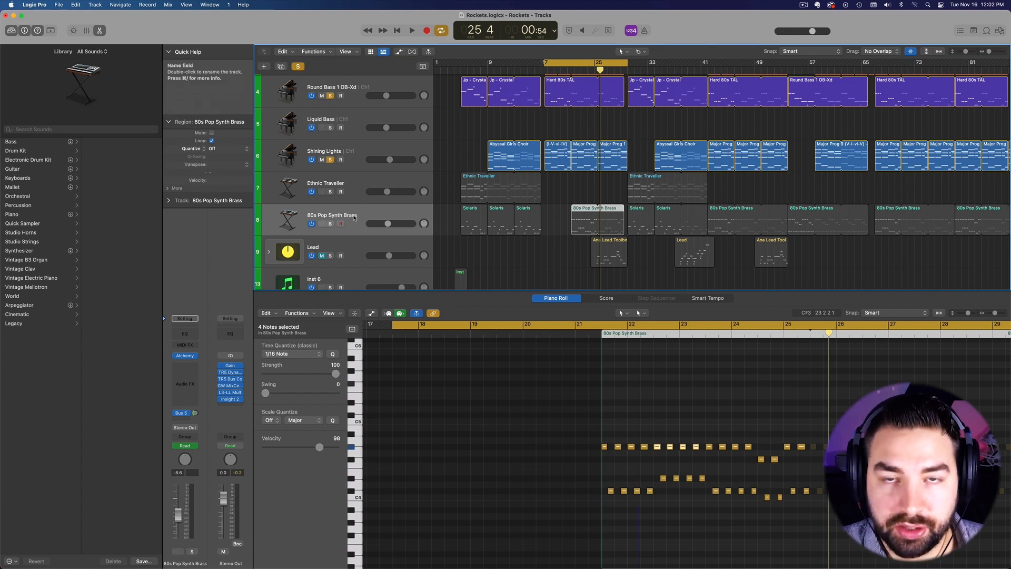
scroll(348, 237, "up", 1)
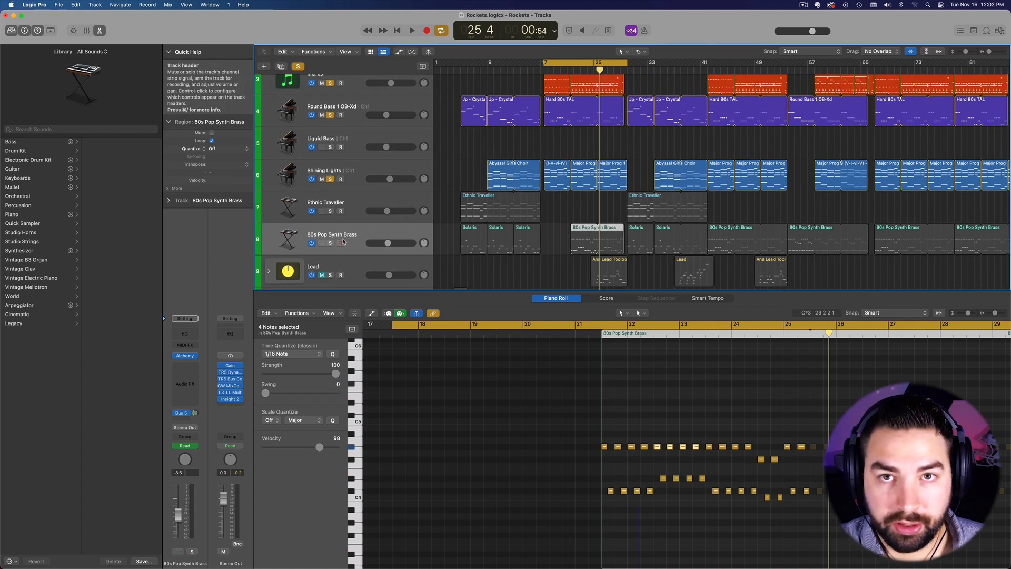
scroll(589, 191, "up", 1)
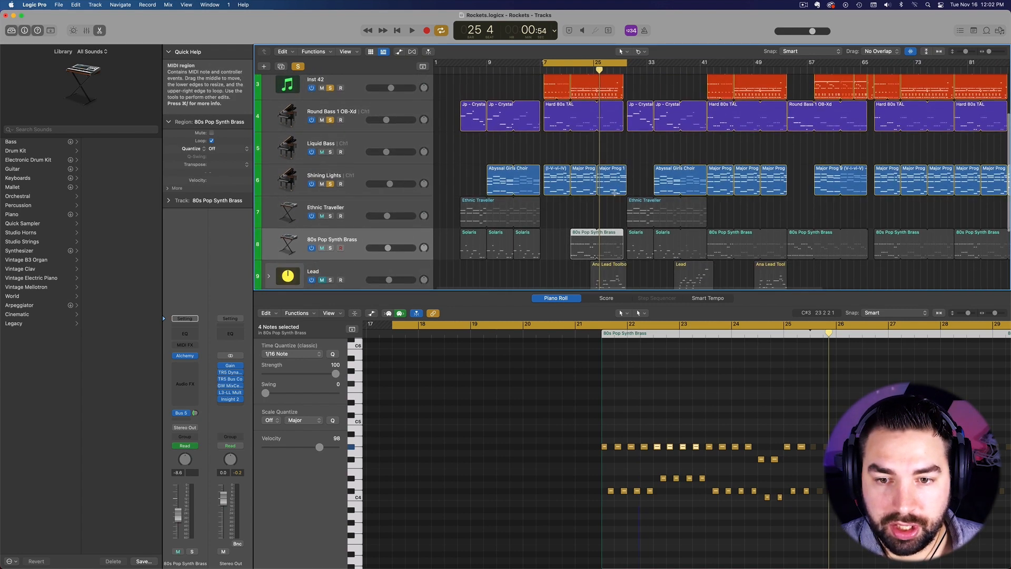
scroll(560, 138, "up", 1)
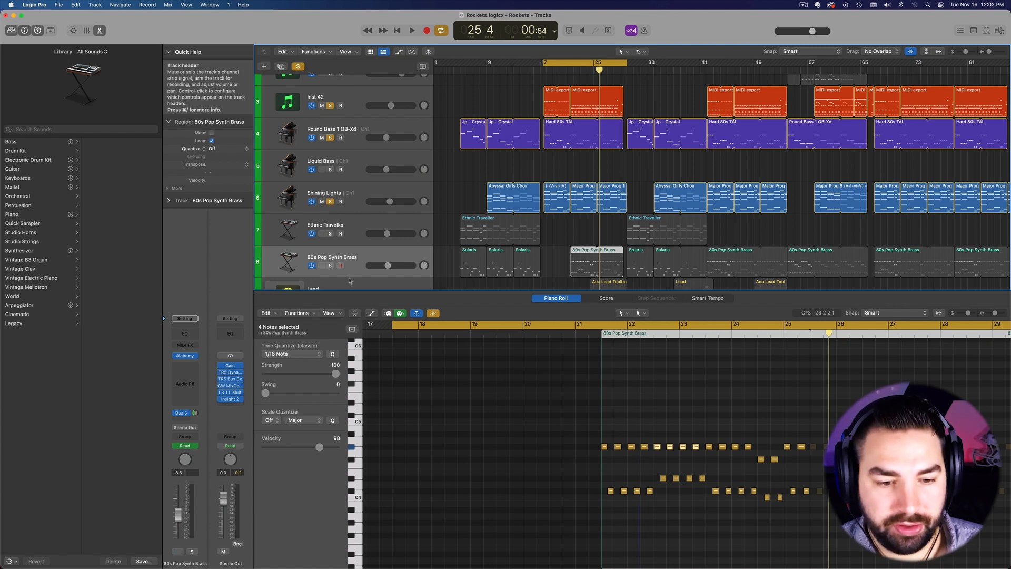
Solo the 80s Pop Synth Brass track too and play its region together with the drums, bass and chords.
left_click(330, 266)
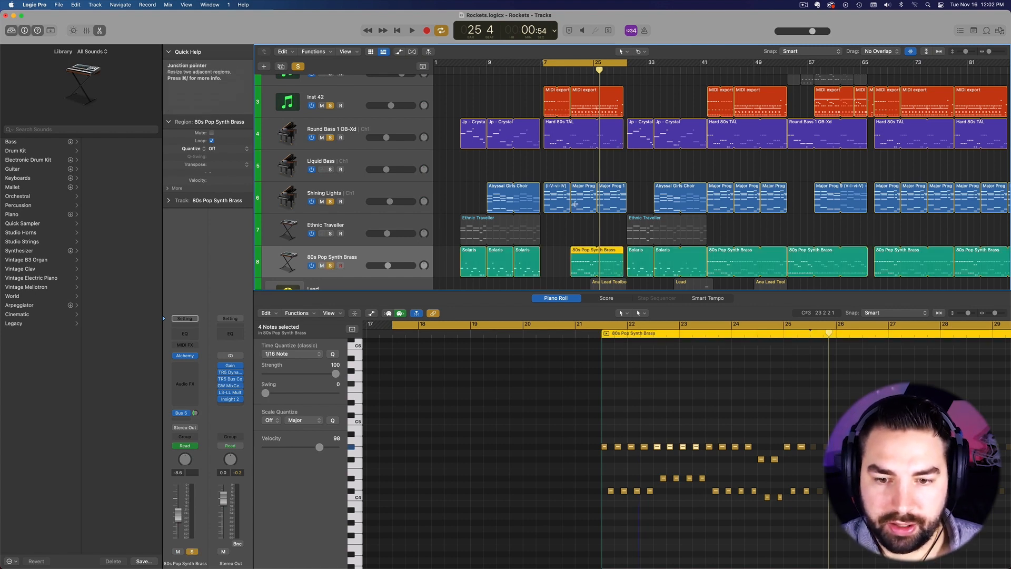
key("space")
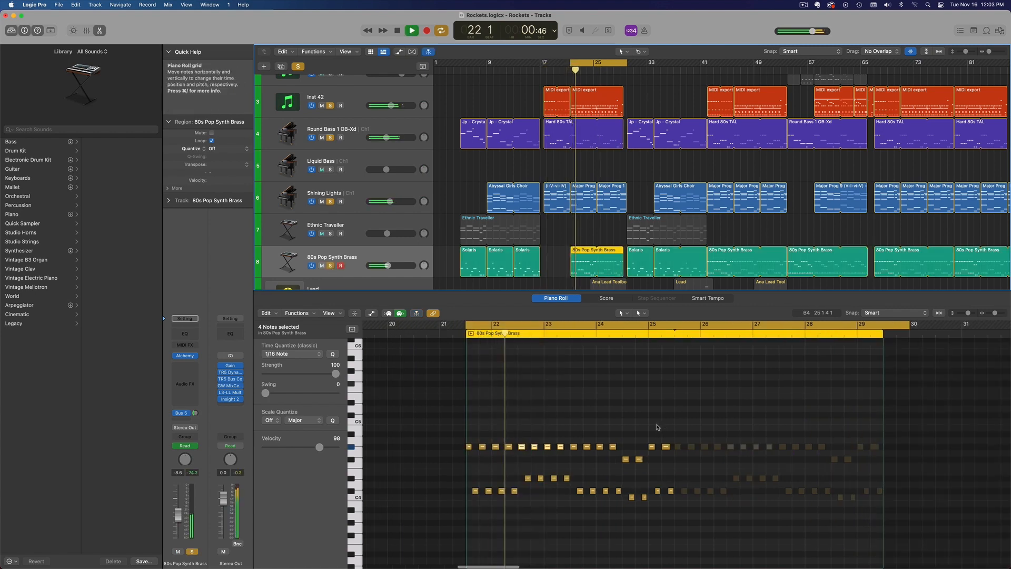
scroll(678, 391, "down", 2)
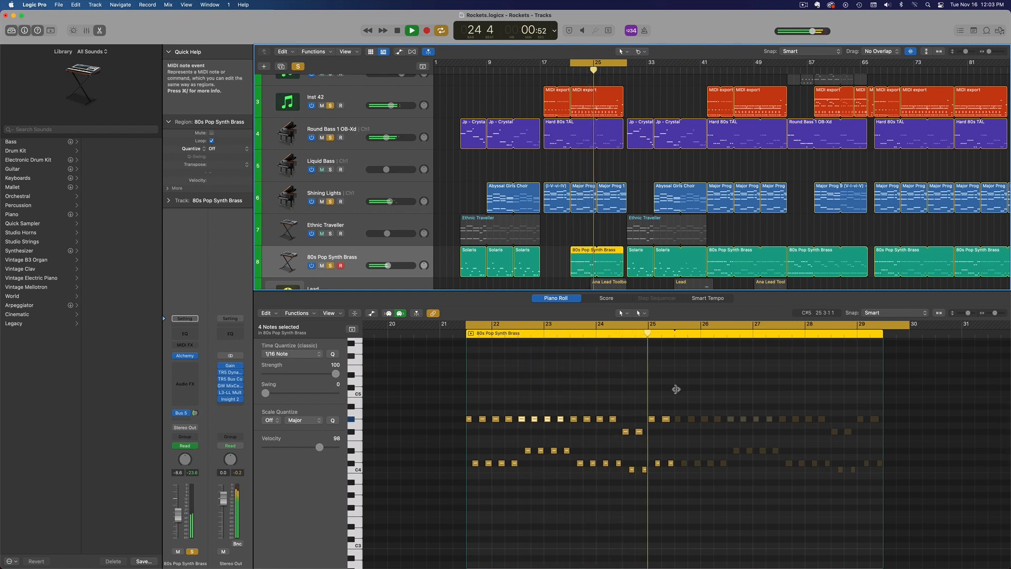
key("space")
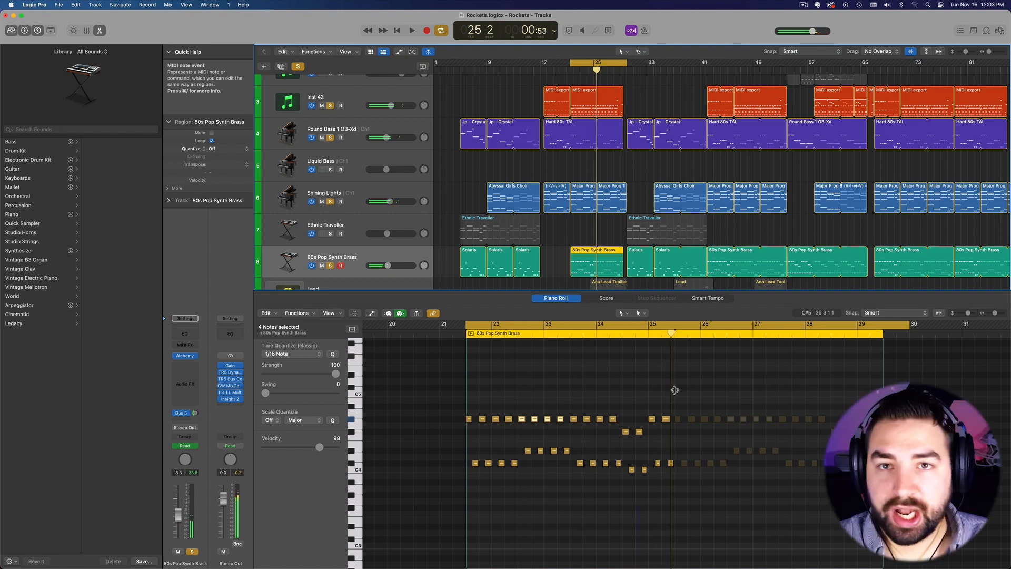
Compare the notes of the Shining Lights Major Prog 1 region with those of the 80s Pop Synth Brass region below it.
left_click(586, 186)
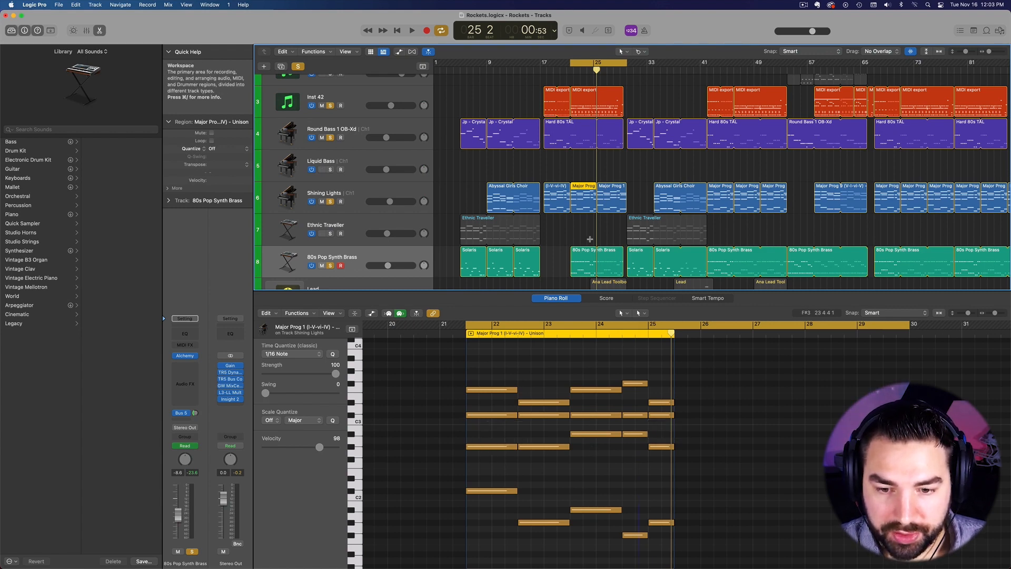
left_click(582, 256)
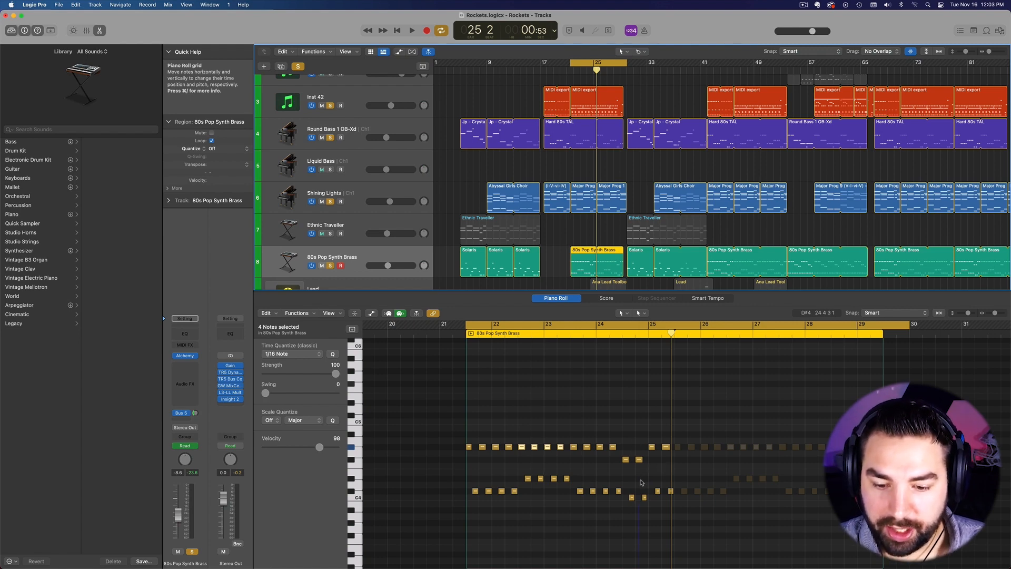
Place the playhead at bar 24 beat 3 and check the Major Prog 1 chord there against the 80s Pop Synth Brass notes.
left_click(623, 334)
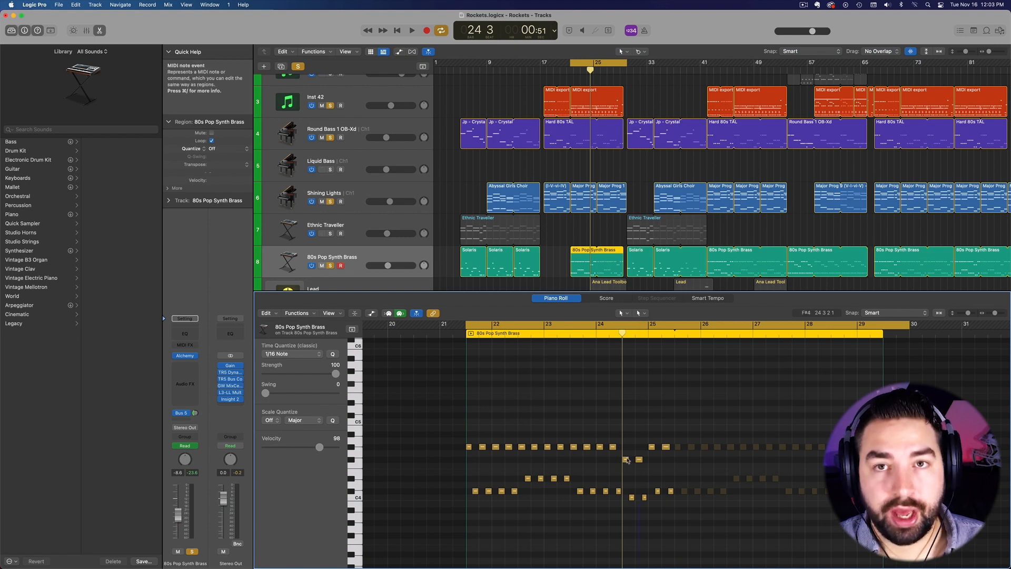
left_click(584, 194)
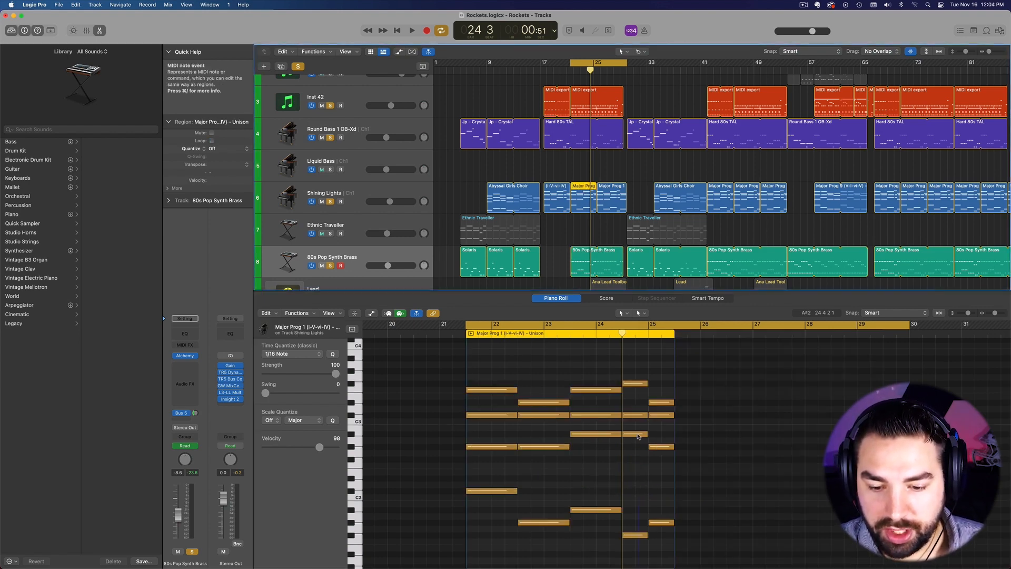
left_click(584, 257)
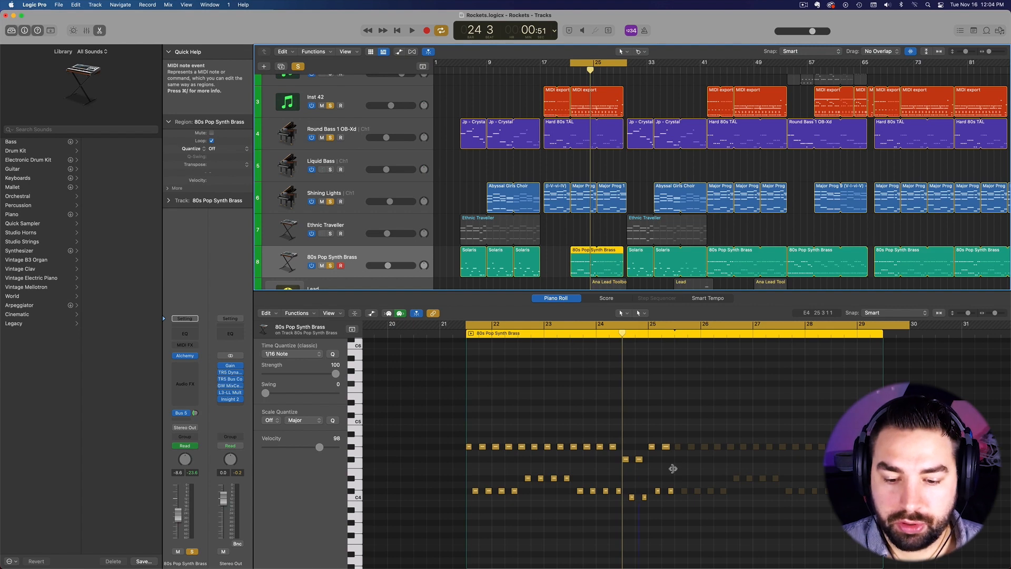
View the Alchemy instrument used on the 80s Pop Synth Brass track.
scroll(647, 411, "left", 3)
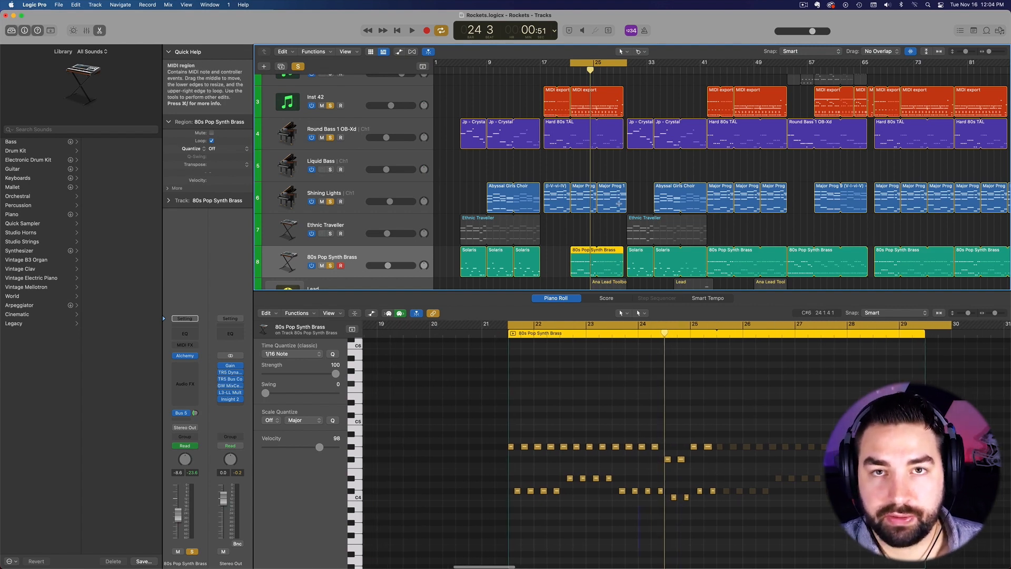
left_click(182, 357)
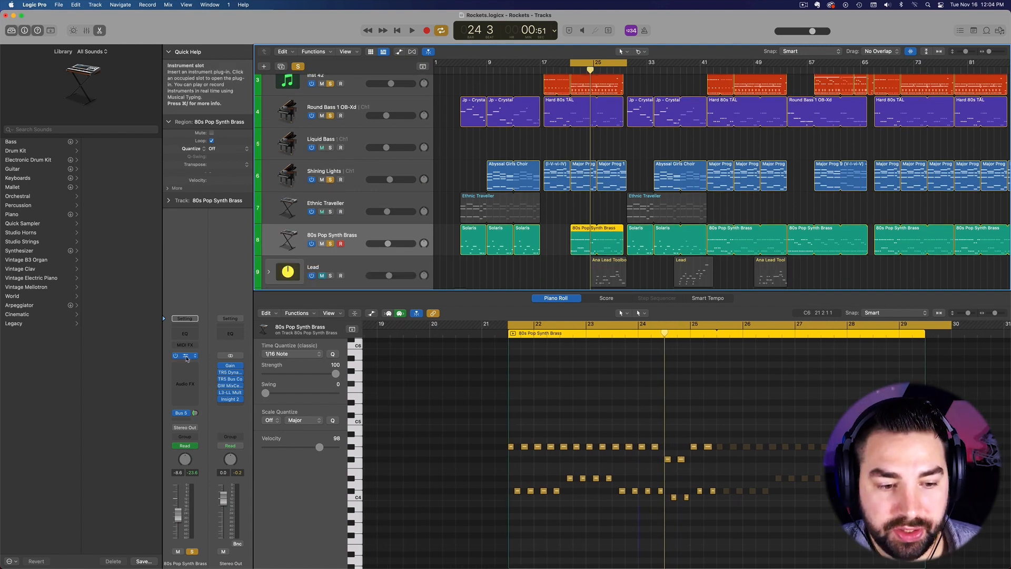
left_click(186, 357)
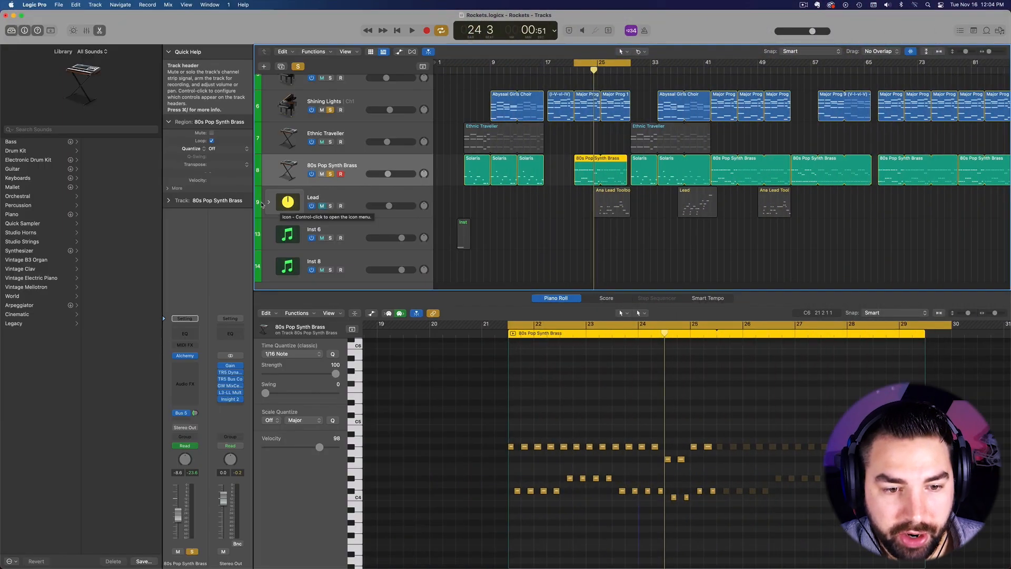
Expand the Lead track stack to show its subtracks and select the Punchy 80s Synth track.
left_click(263, 205)
left_click(268, 202)
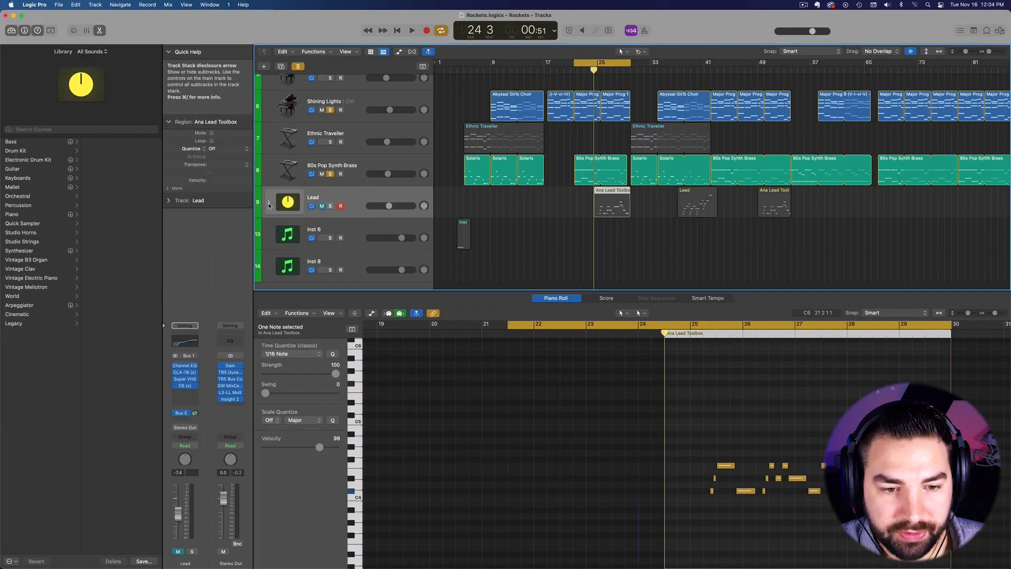
scroll(493, 204, "down", 4)
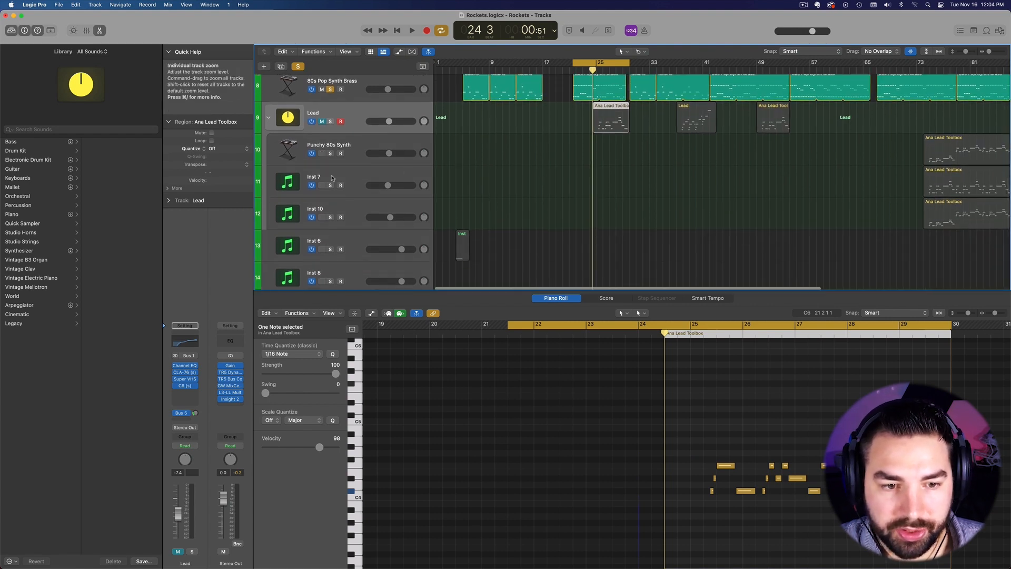
left_click(362, 142)
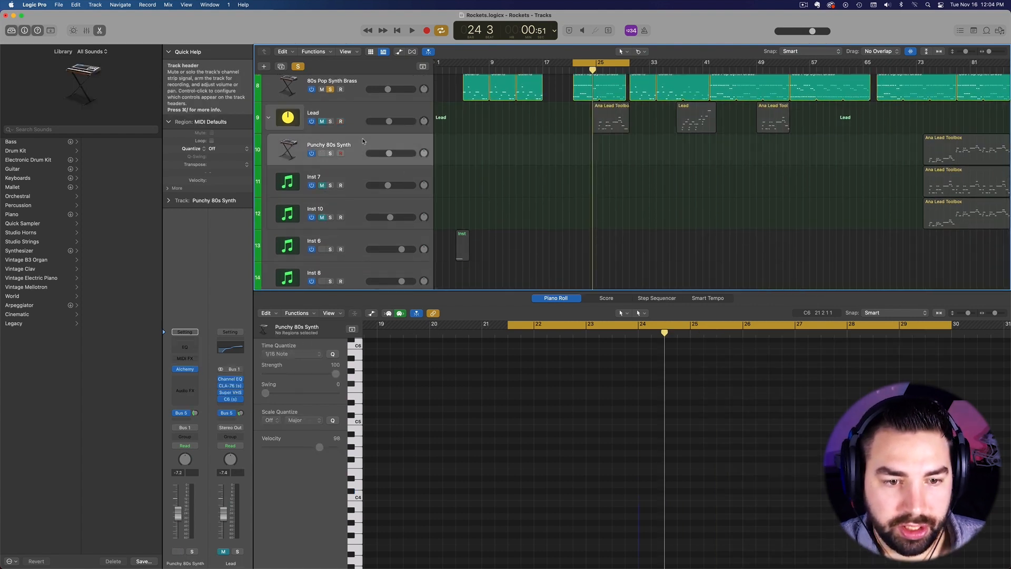
scroll(341, 231, "left", 1)
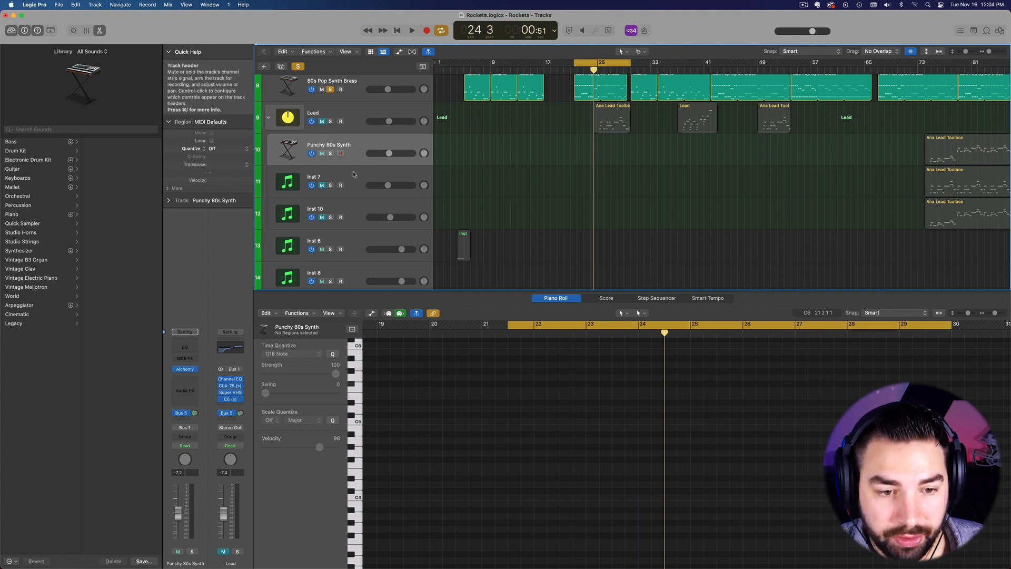
Open the Syntronik instrument on the Inst 7 track, browse its list of synths, and close it.
key("Down")
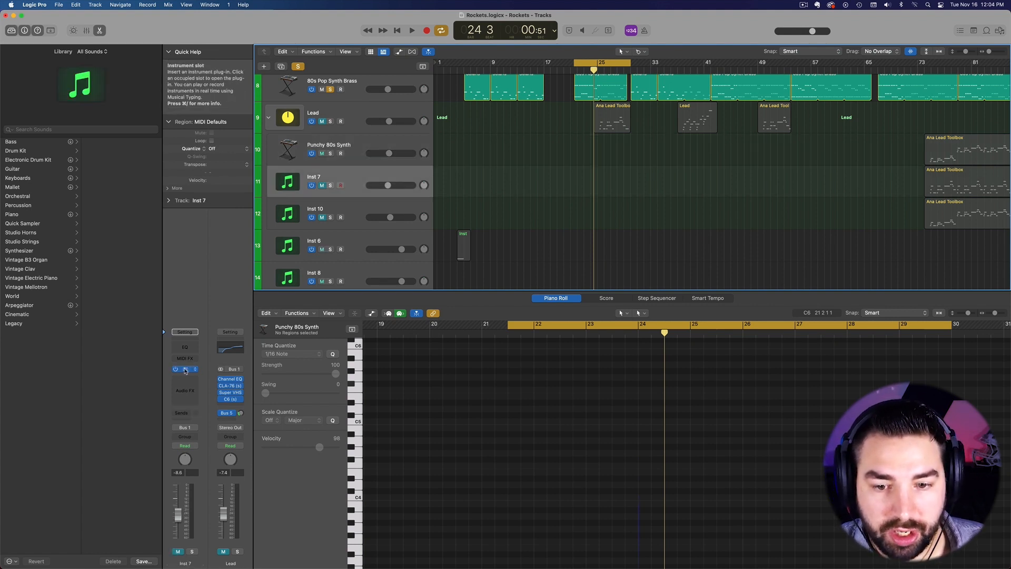
left_click(186, 371)
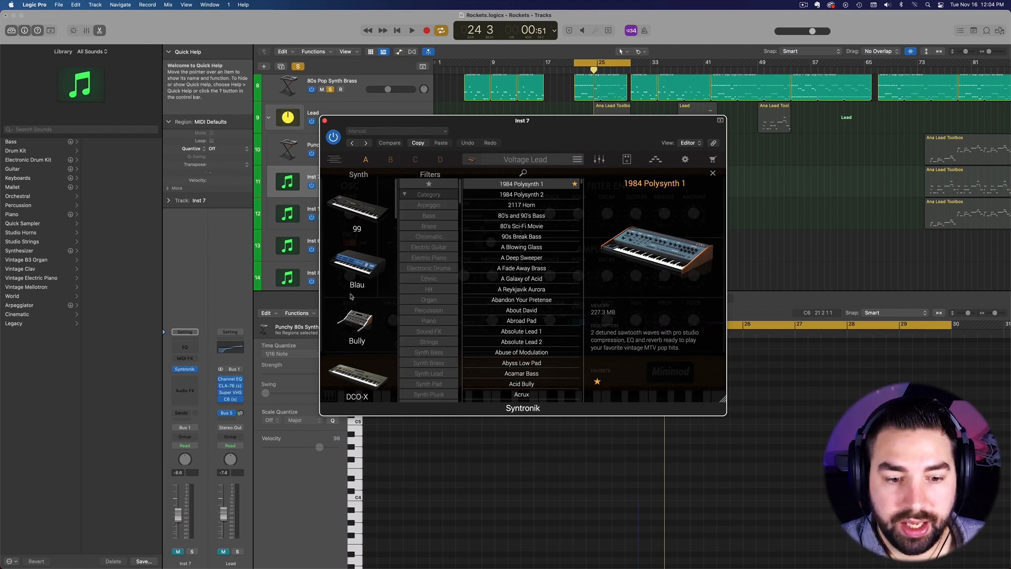
scroll(357, 295, "down", 15)
scroll(352, 296, "down", 12)
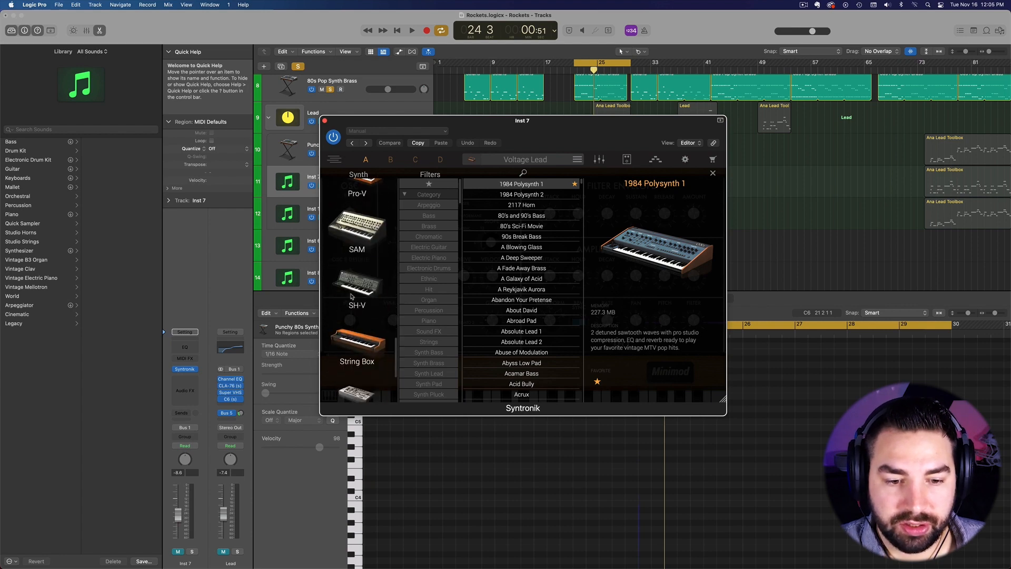
scroll(377, 289, "up", 20)
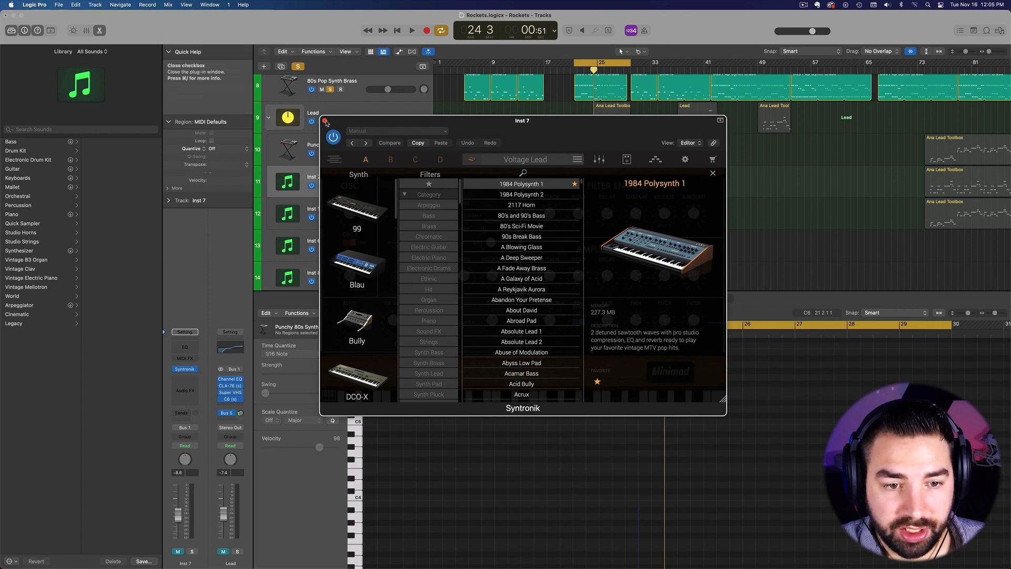
left_click(325, 121)
Select the Inst 10 track, view its Syntronik instrument with the Heroic Vintage Analog preset, and close it.
left_click(360, 205)
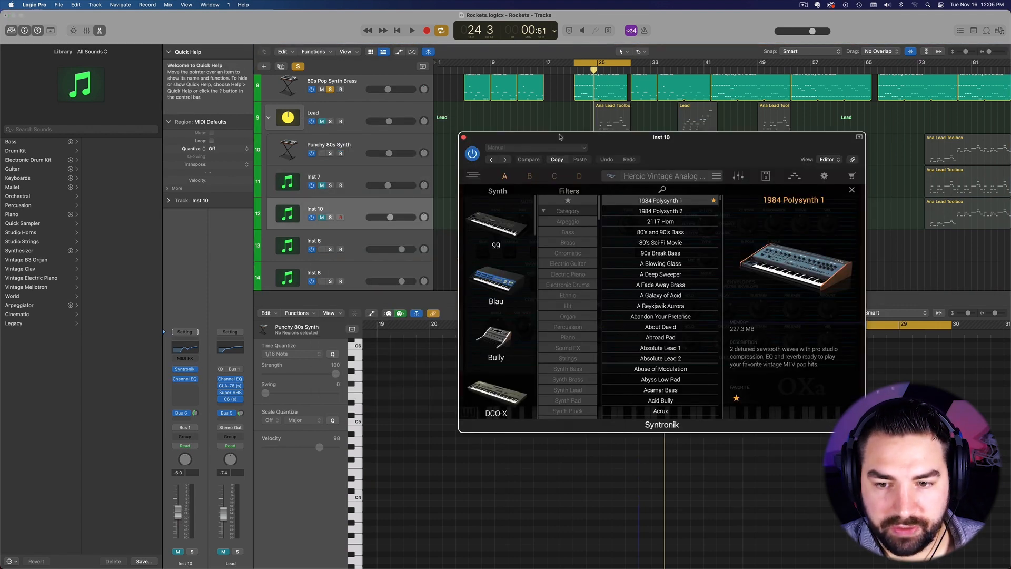
left_click(464, 138)
left_click(322, 121)
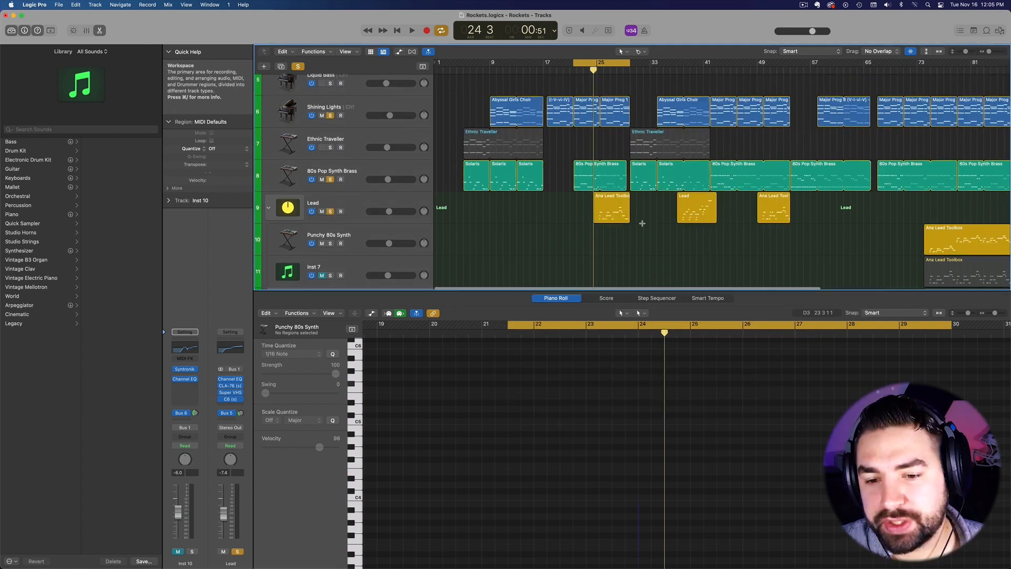
Show the notes of the Ana Lead Toolbox region on the Lead track in the Piano Roll.
scroll(641, 223, "down", 1)
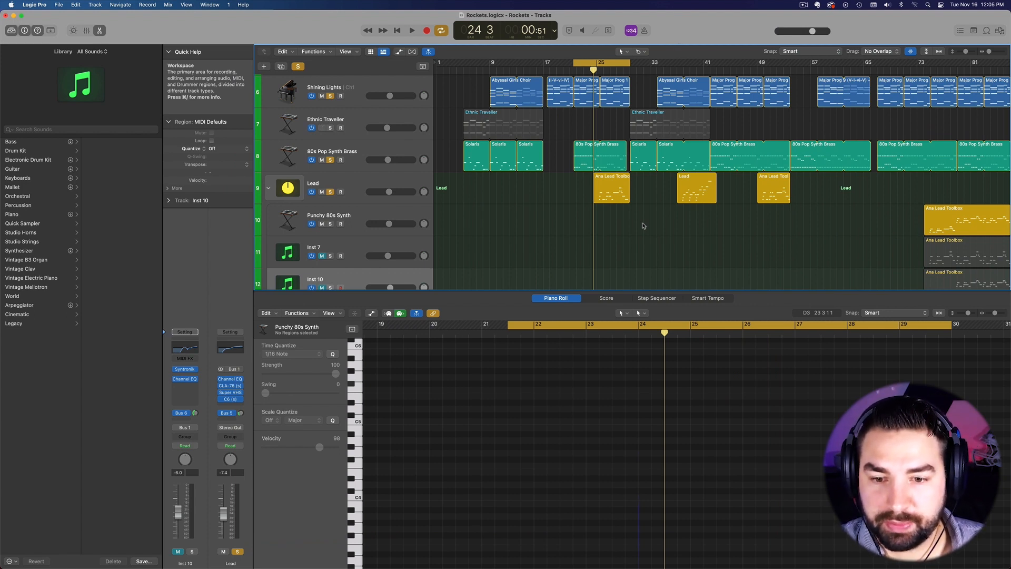
left_click(609, 184)
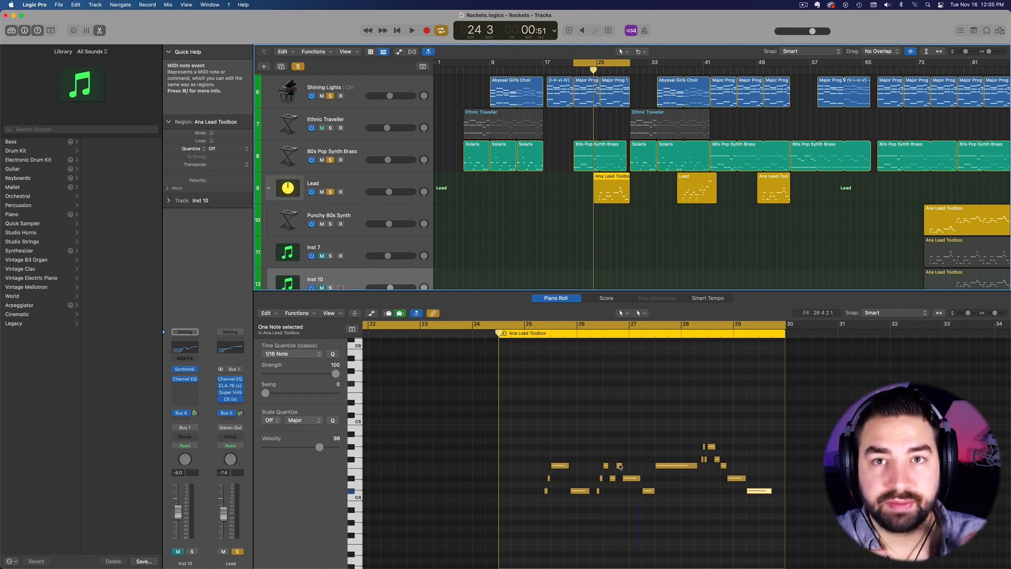
left_click(620, 465)
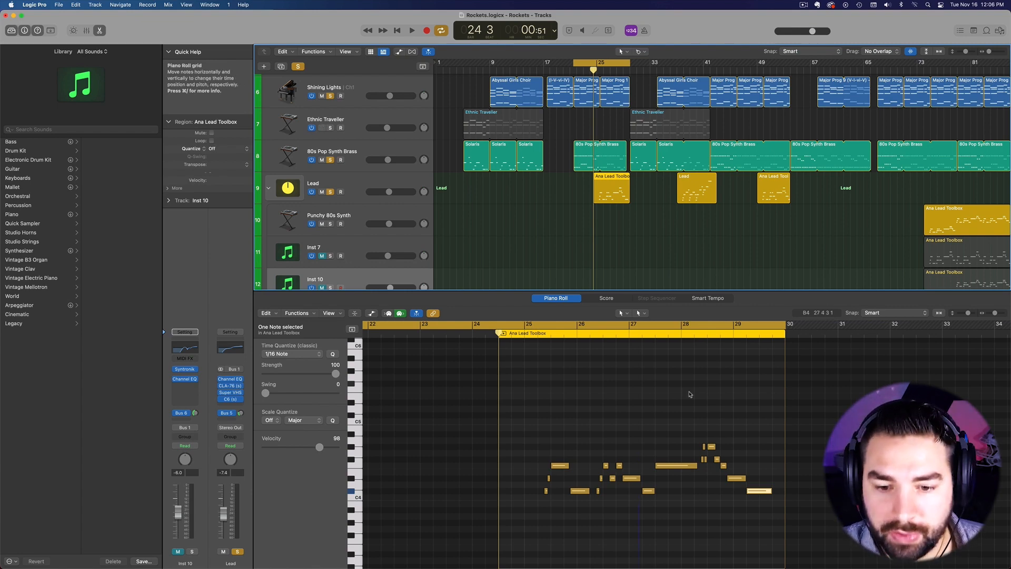
key("e")
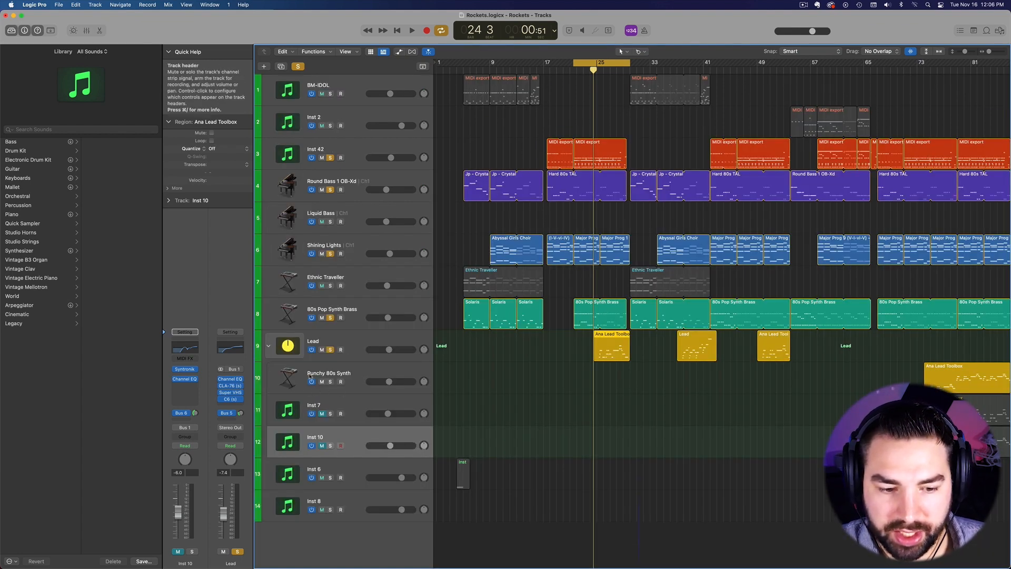
double_click(612, 338)
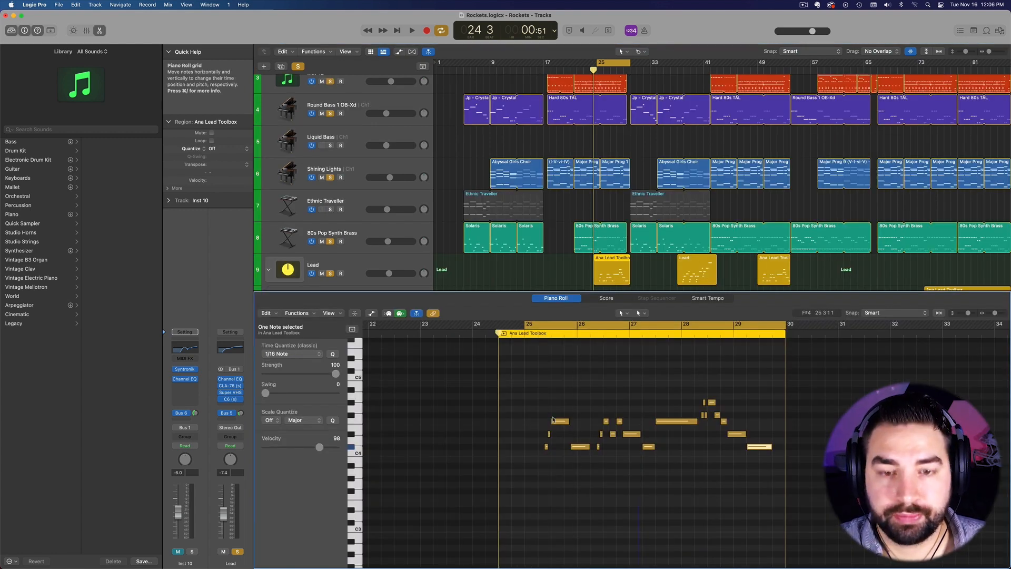
Play the Ana Lead Toolbox melody with only the Lead track soloed, and stop playback.
scroll(560, 270, "down", 4)
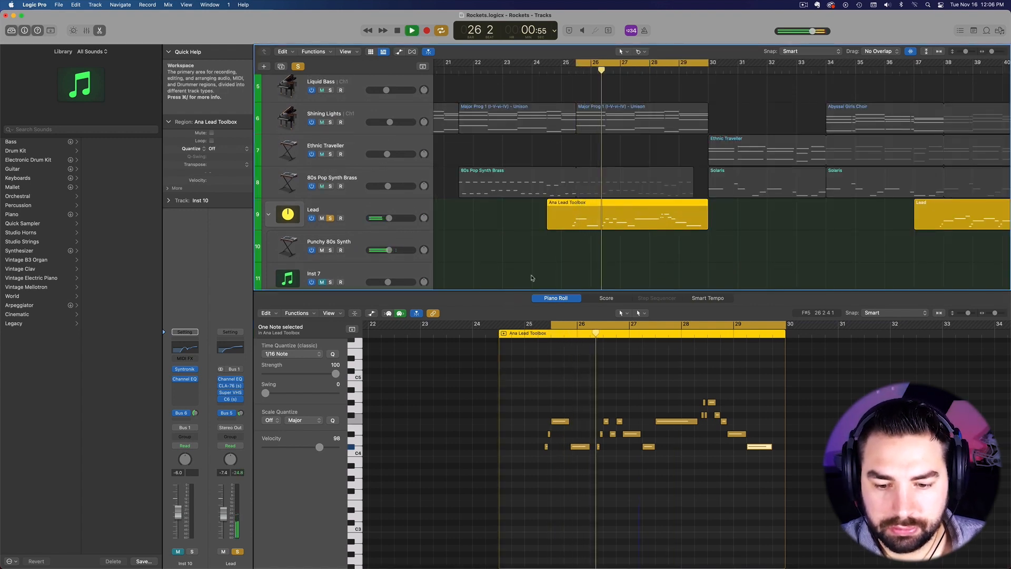
scroll(532, 278, "left", 1)
scroll(527, 277, "down", 2)
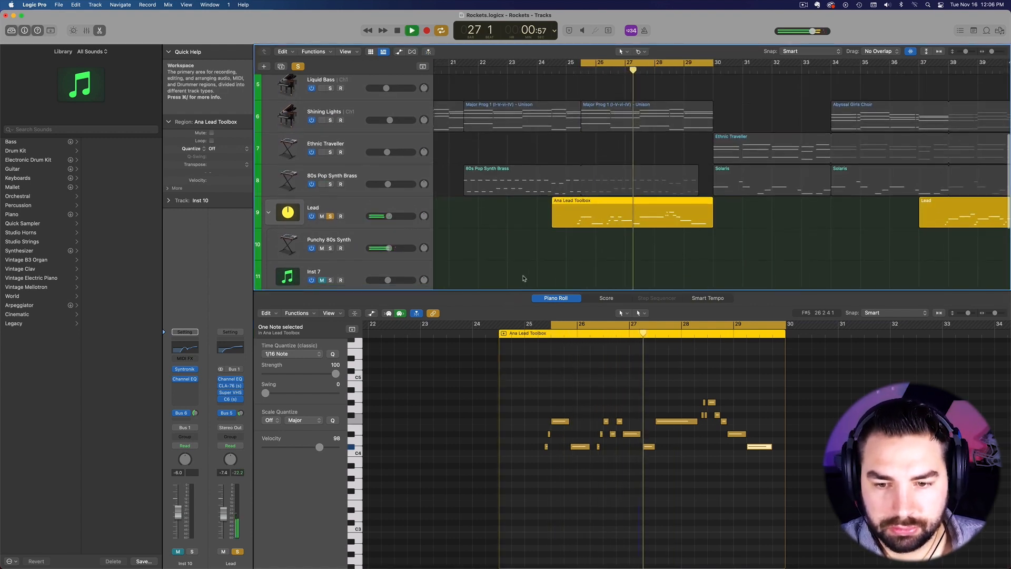
scroll(523, 274, "down", 2)
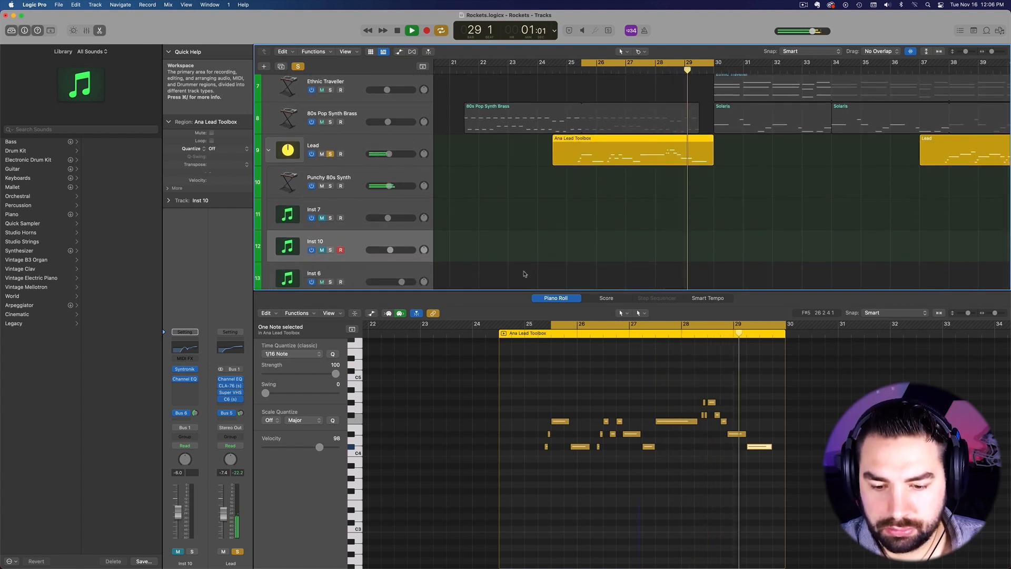
key("space")
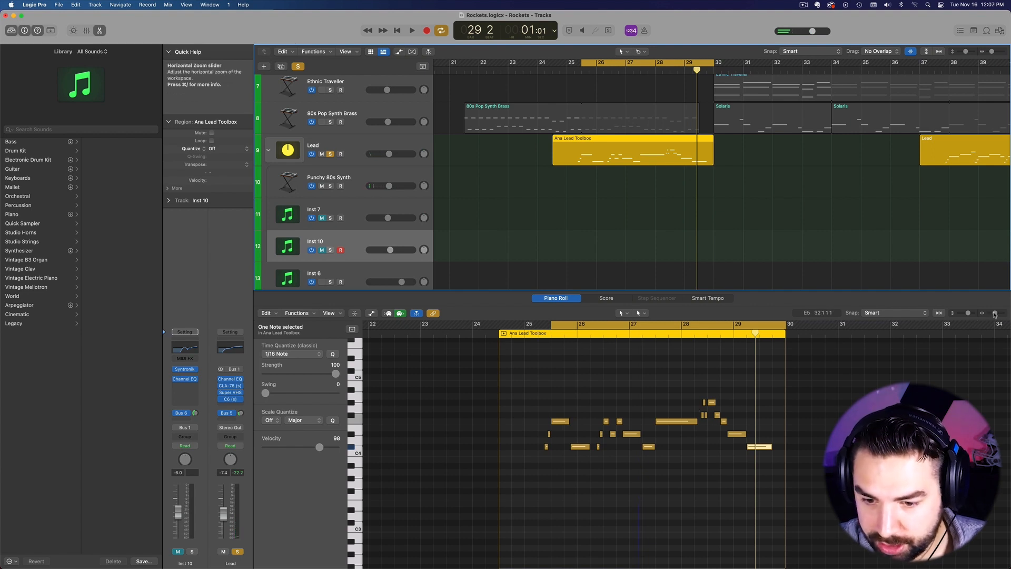
Examine the Ana Lead Toolbox melody's notes between bars 26 and 30 at a closer zoom.
left_click_drag(995, 313, 998, 314)
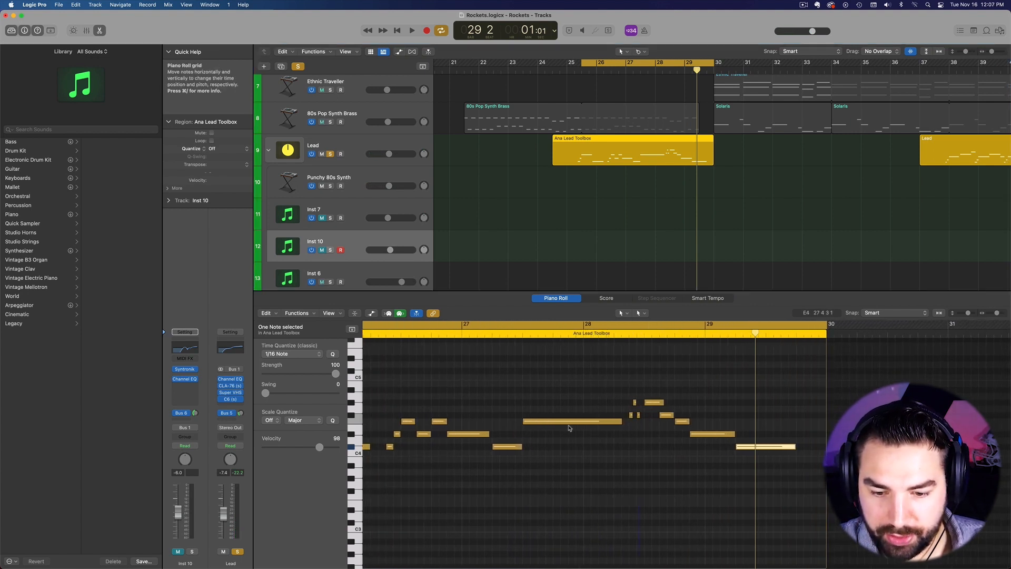
scroll(569, 427, "left", 3)
scroll(744, 431, "left", 5)
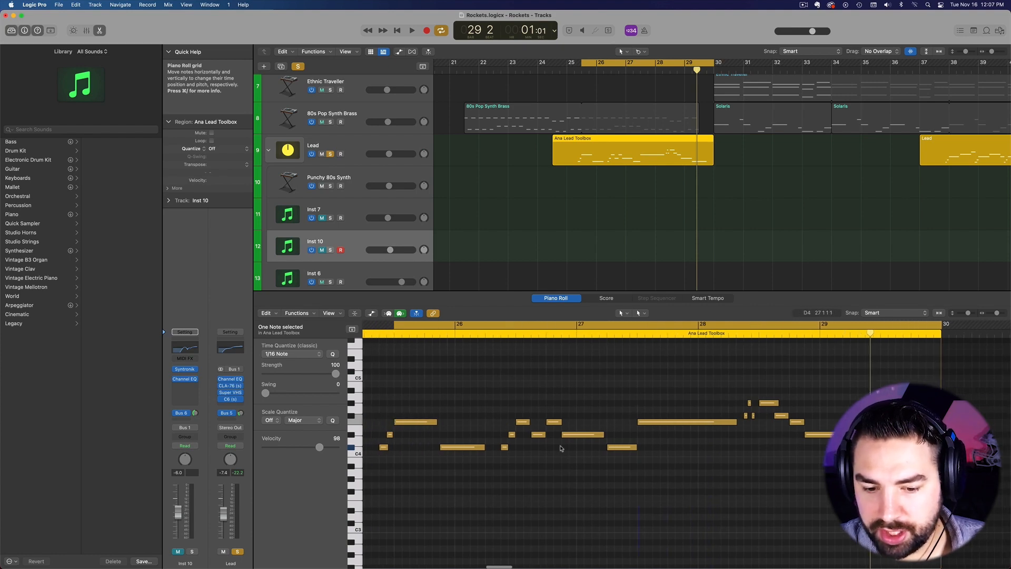
scroll(532, 436, "right", 1)
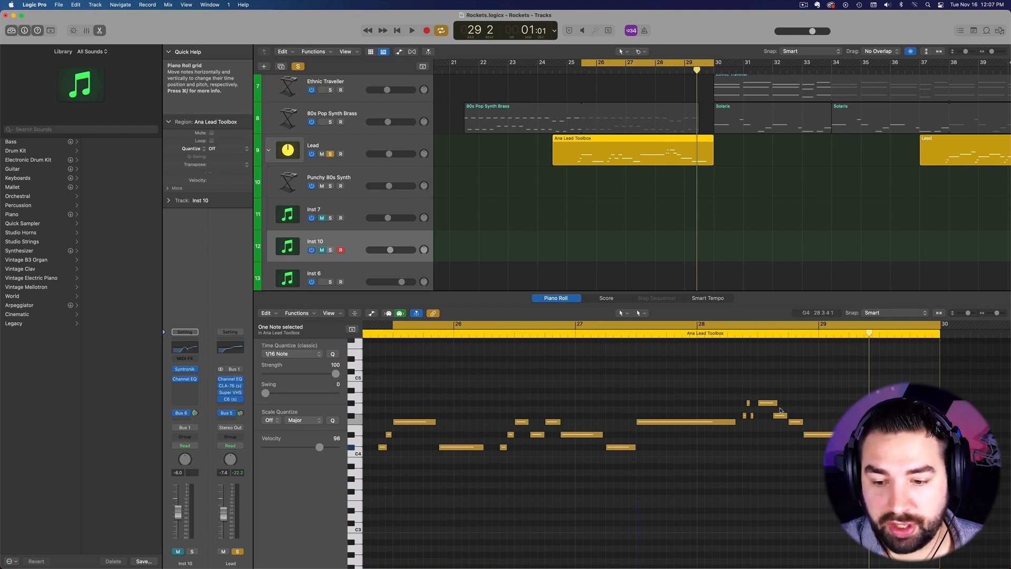
scroll(615, 289, "right", 1)
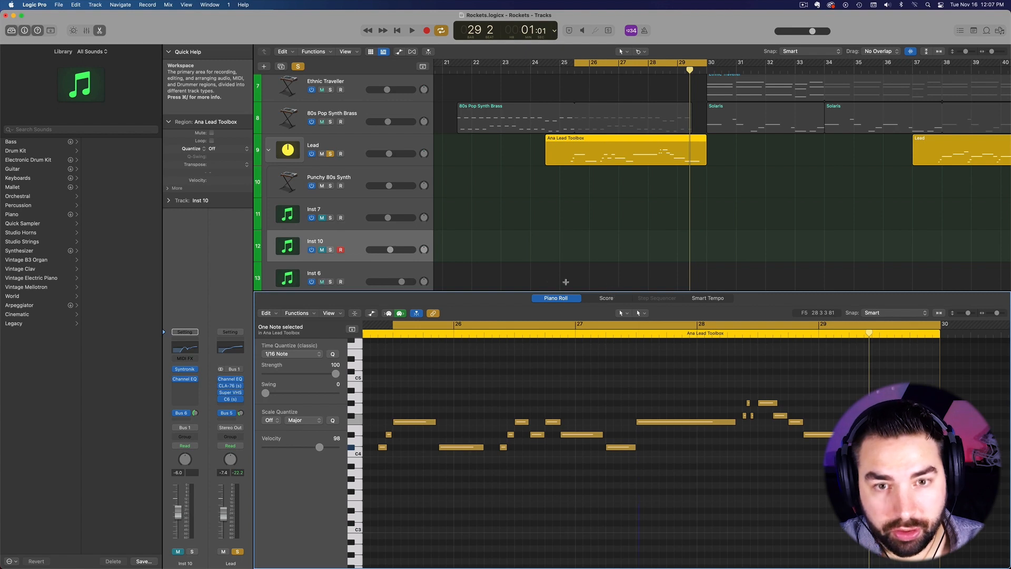
Rename the Inst 7 track as Syntronik Voltage Lead.
scroll(511, 237, "down", 1)
scroll(511, 237, "right", 1)
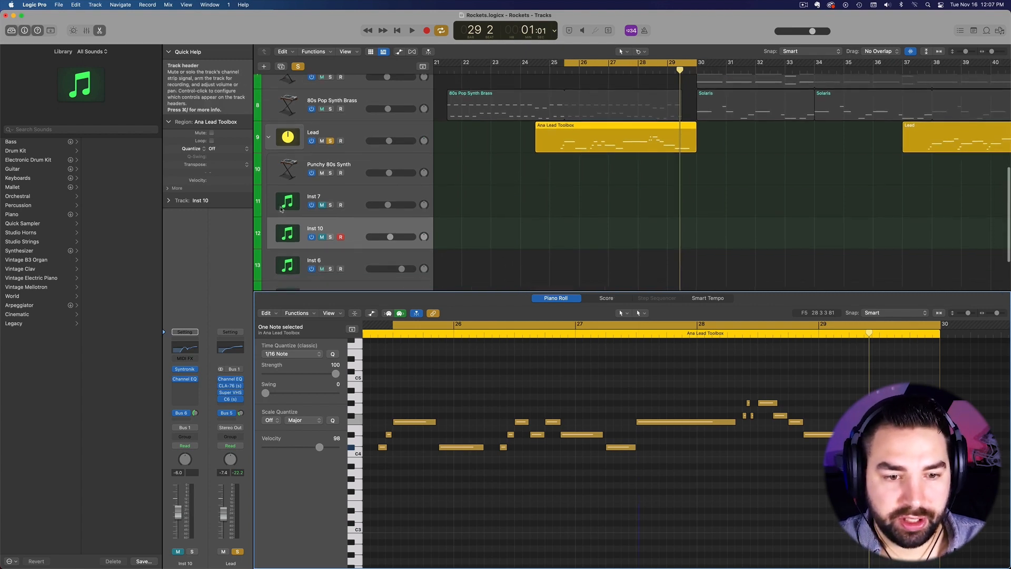
double_click(314, 196)
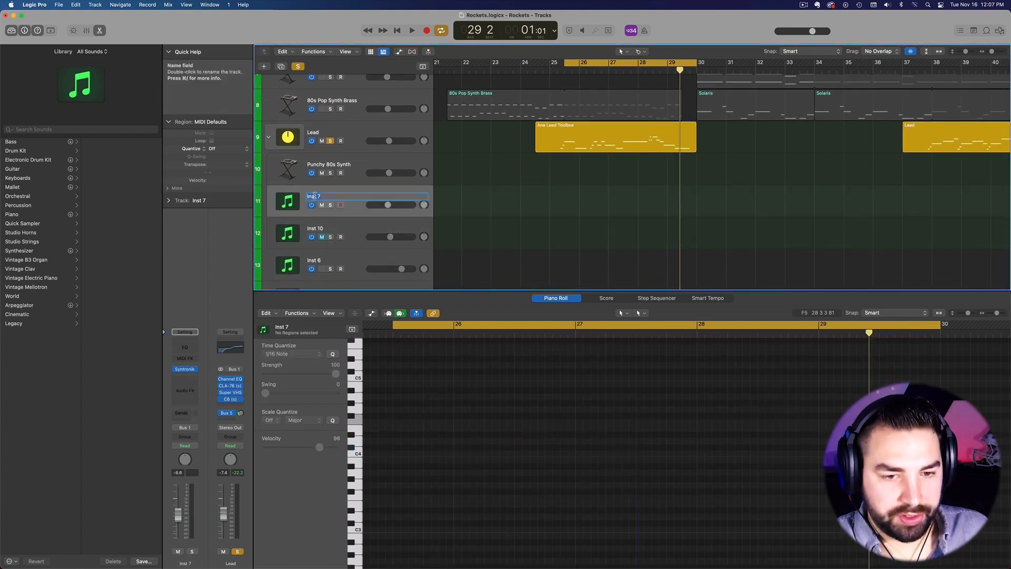
type("Syntronik Voltage Lead")
key("Return")
Audition the lead with the Syntronik Voltage Lead layer playing, and slightly lower that layer's volume.
key("space")
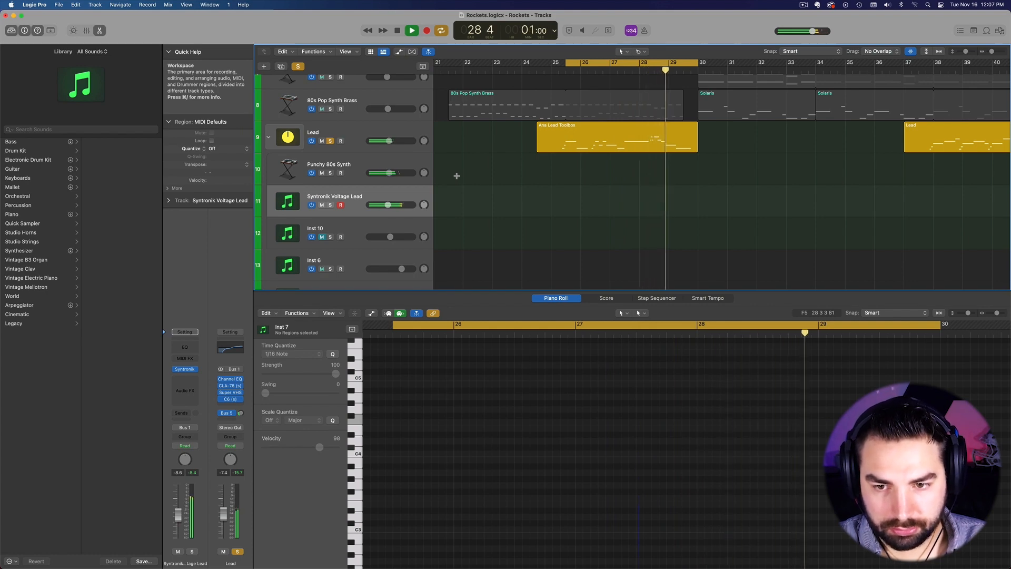
key("space")
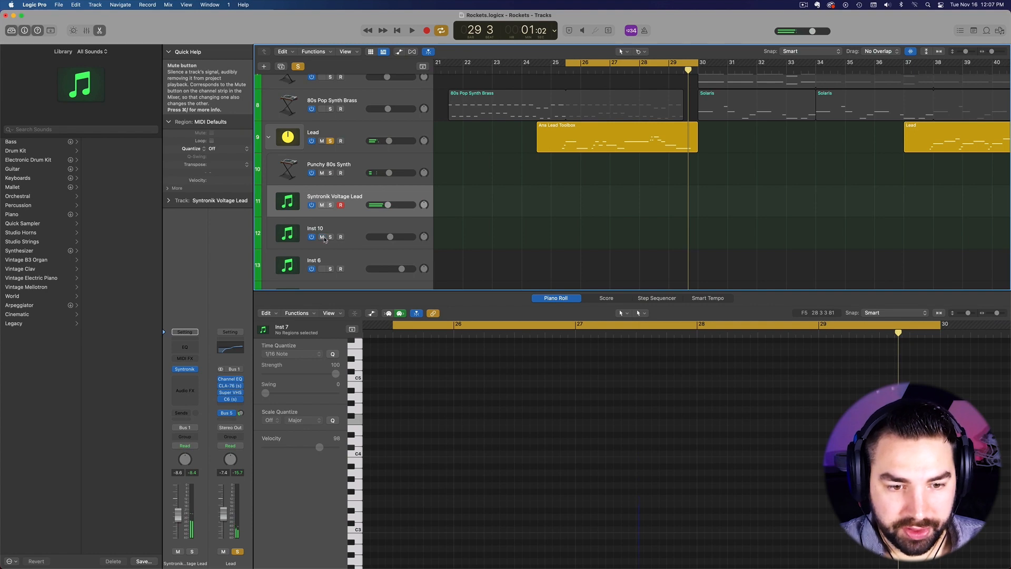
left_click(349, 232)
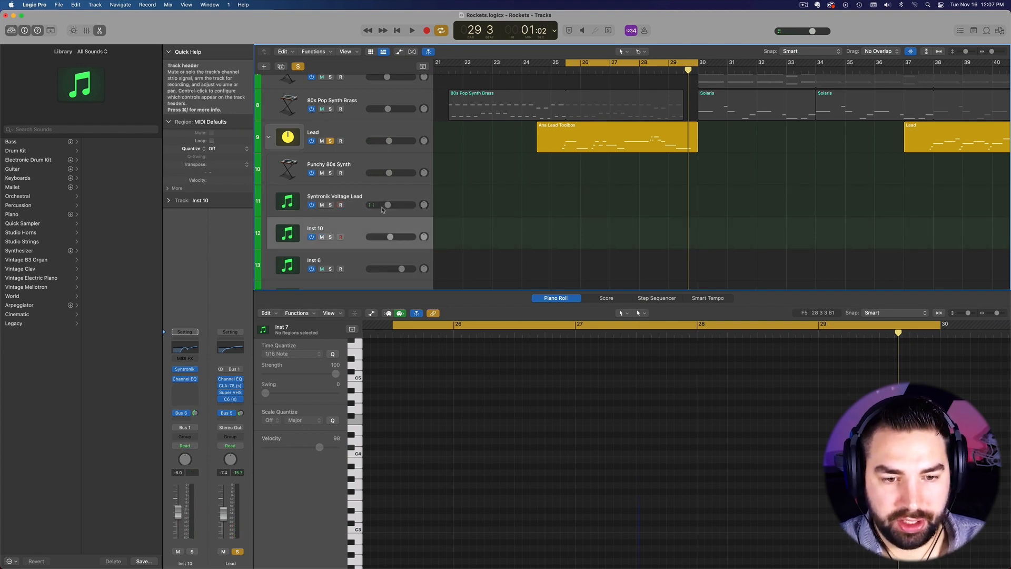
left_click_drag(388, 205, 385, 205)
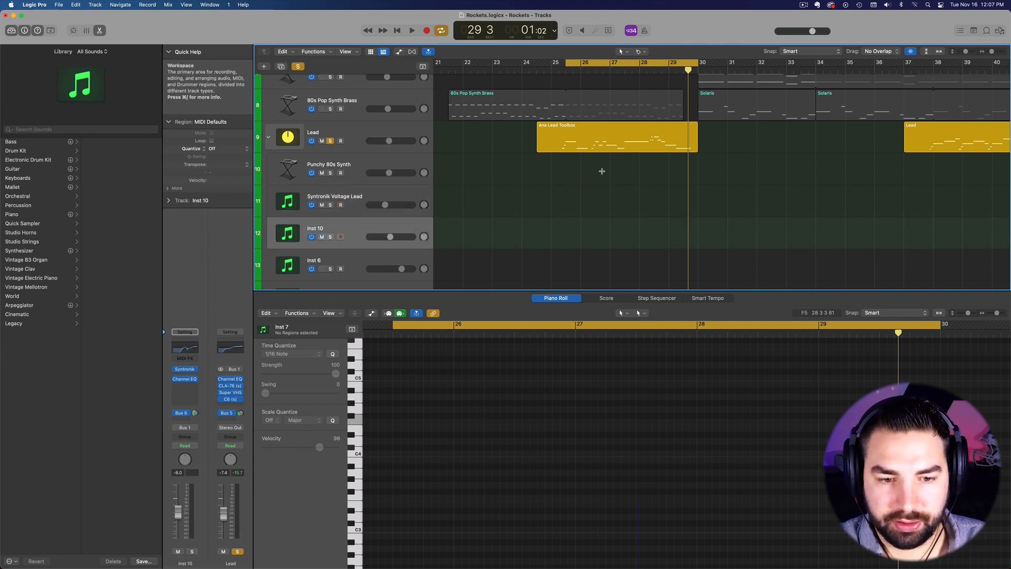
Play the lead melody around bar 26 with the Inst 10 layer added to the stacked lead sounds.
key("space")
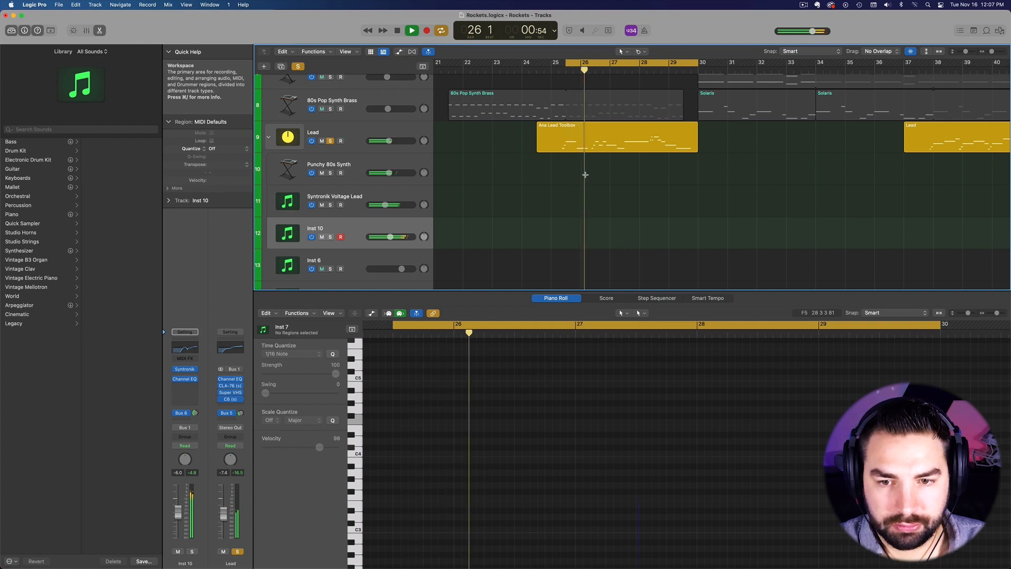
scroll(571, 179, "up", 1)
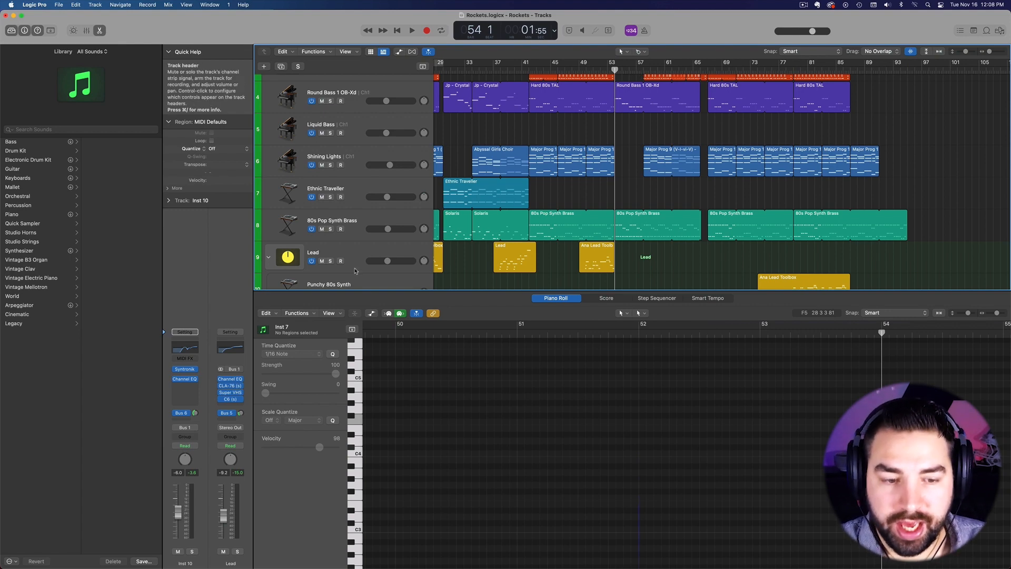
Examine the drum, bass, chord and brass regions of the arrangement between bars 54 and 65.
scroll(607, 188, "up", 4)
scroll(607, 188, "up", 2)
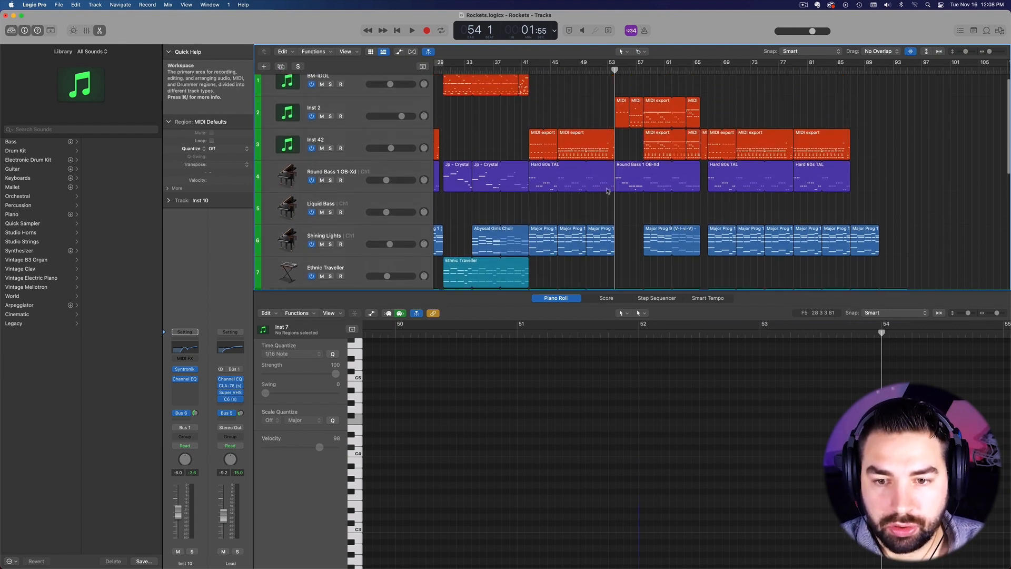
scroll(609, 190, "down", 5)
scroll(611, 193, "up", 5)
scroll(610, 193, "down", 3)
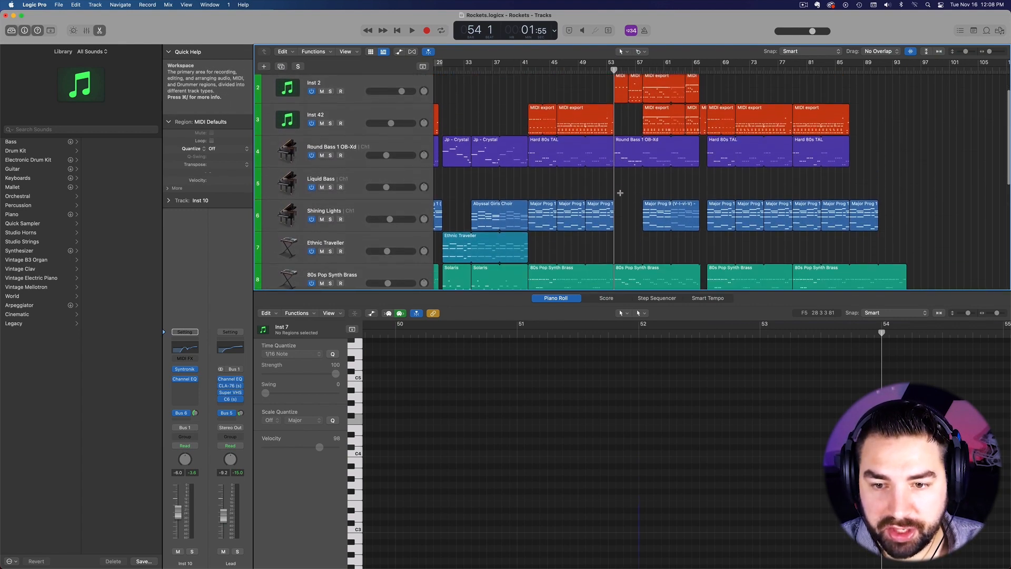
scroll(611, 193, "up", 1)
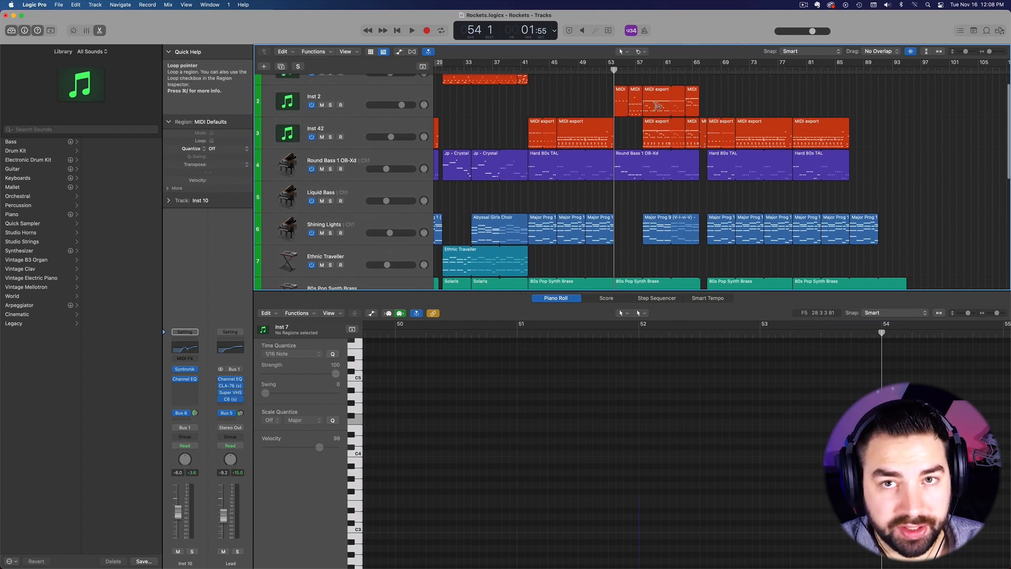
scroll(655, 191, "down", 3)
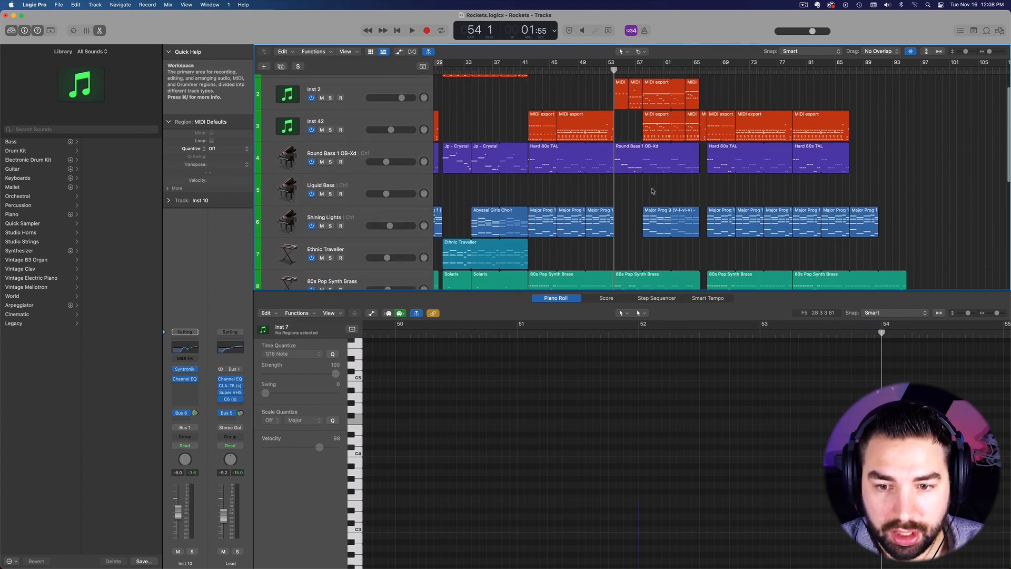
Audition the 80s Pop Synth Brass track on its own from bar 54, and open the notes of its region there.
left_click(330, 246)
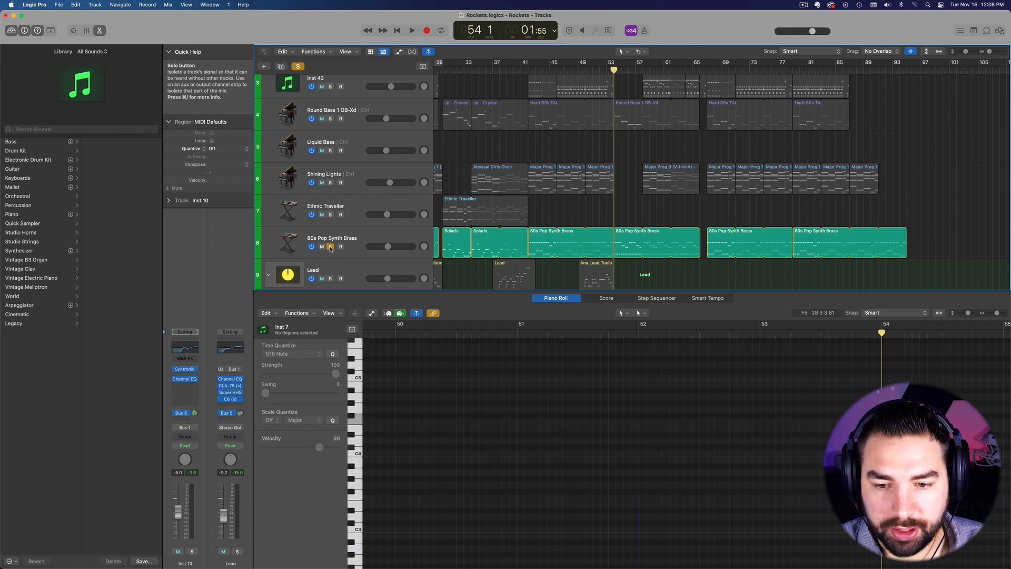
key("space")
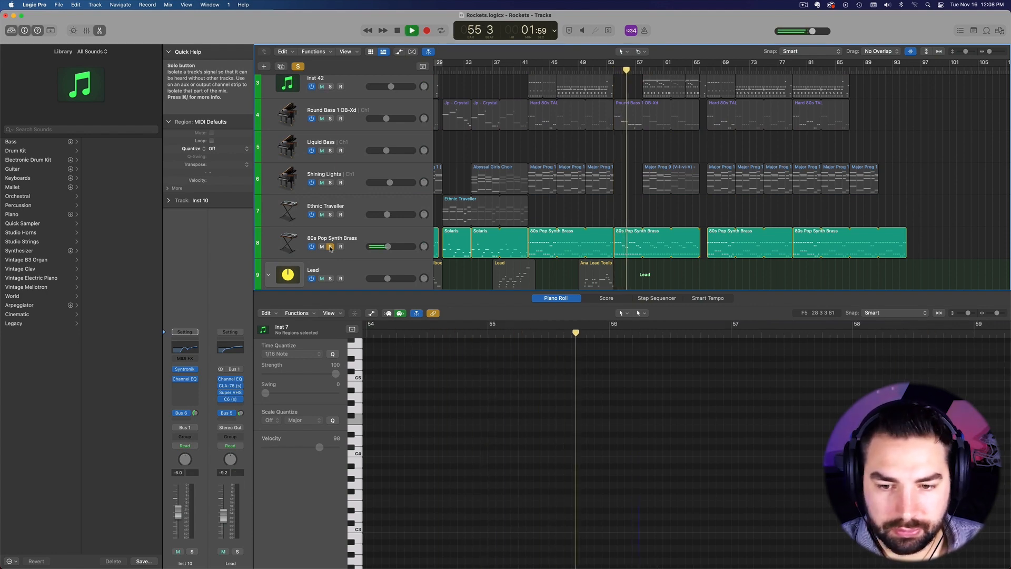
key("space")
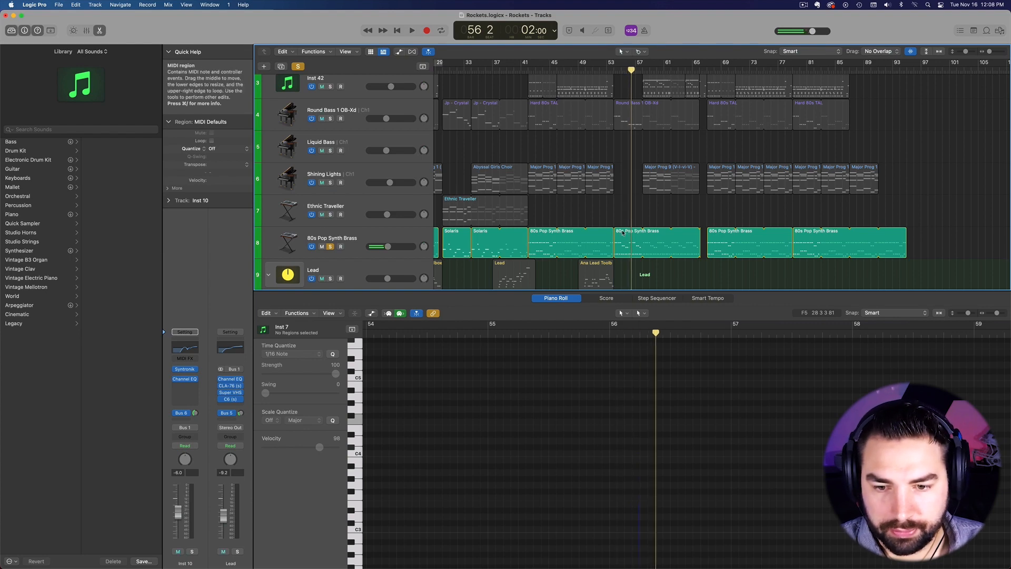
left_click(623, 232)
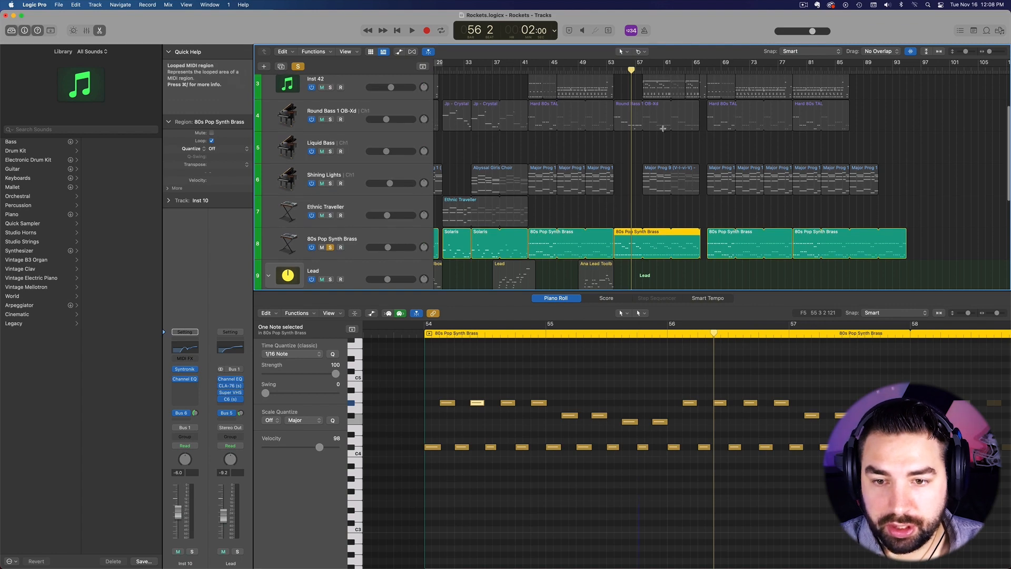
Examine the chord notes of the Major Prog 9 region on the Shining Lights track between bars 58 and 62.
left_click(665, 177)
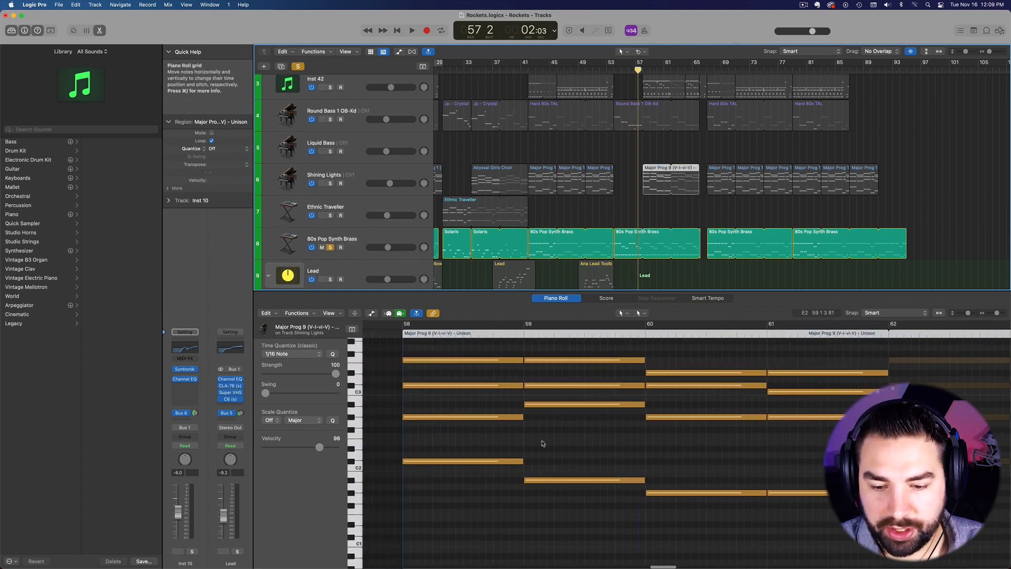
scroll(741, 378, "right", 5)
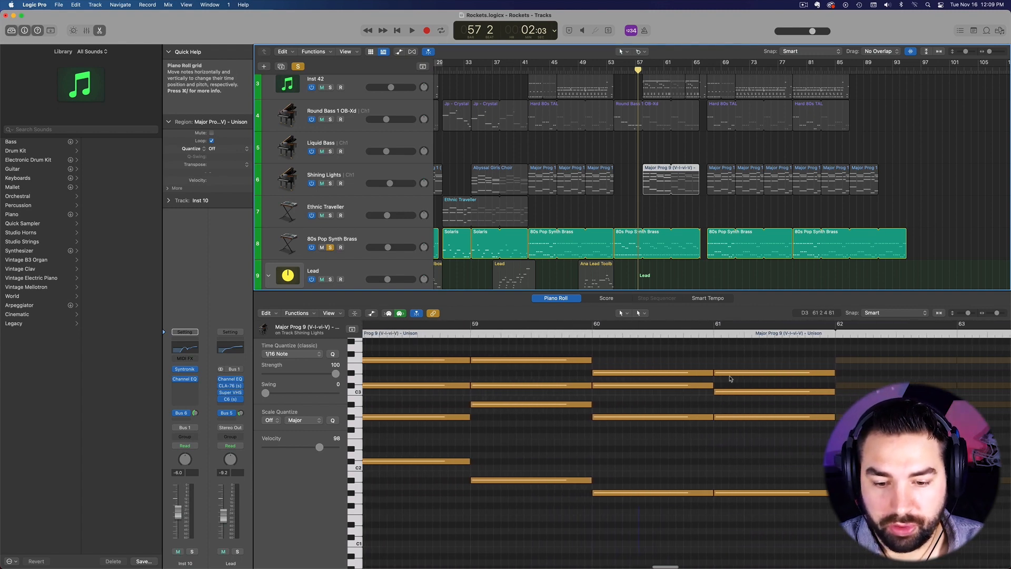
scroll(729, 378, "left", 1)
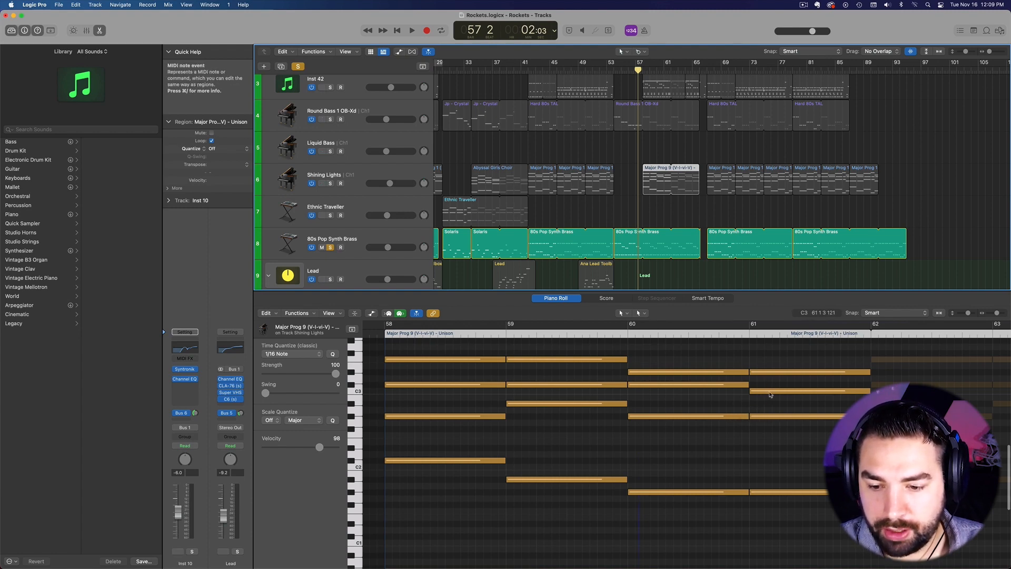
Solo the Round Bass 1 OB-Xd track and examine the bass notes of its region starting at bar 54.
scroll(341, 172, "up", 3)
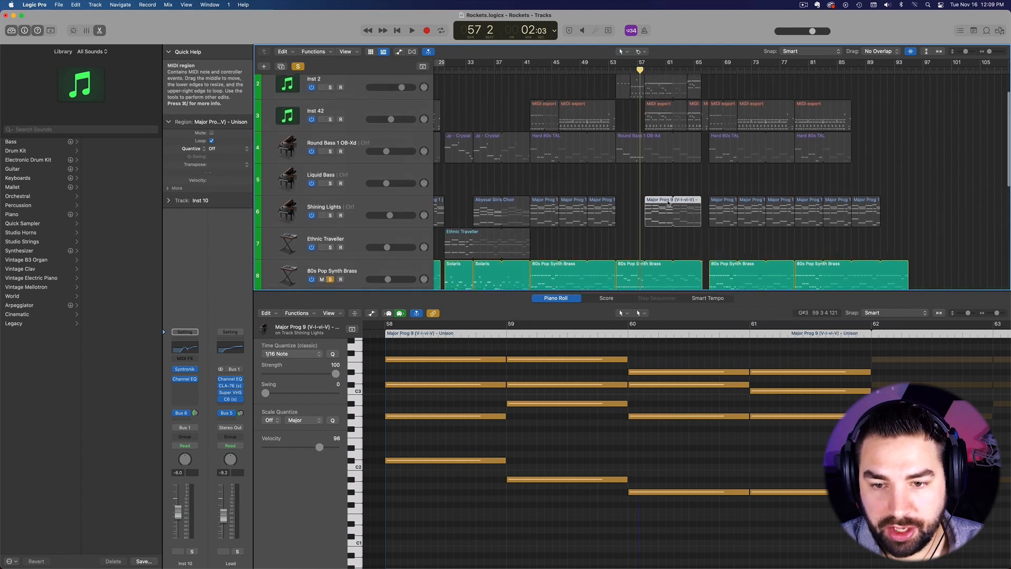
left_click(330, 172)
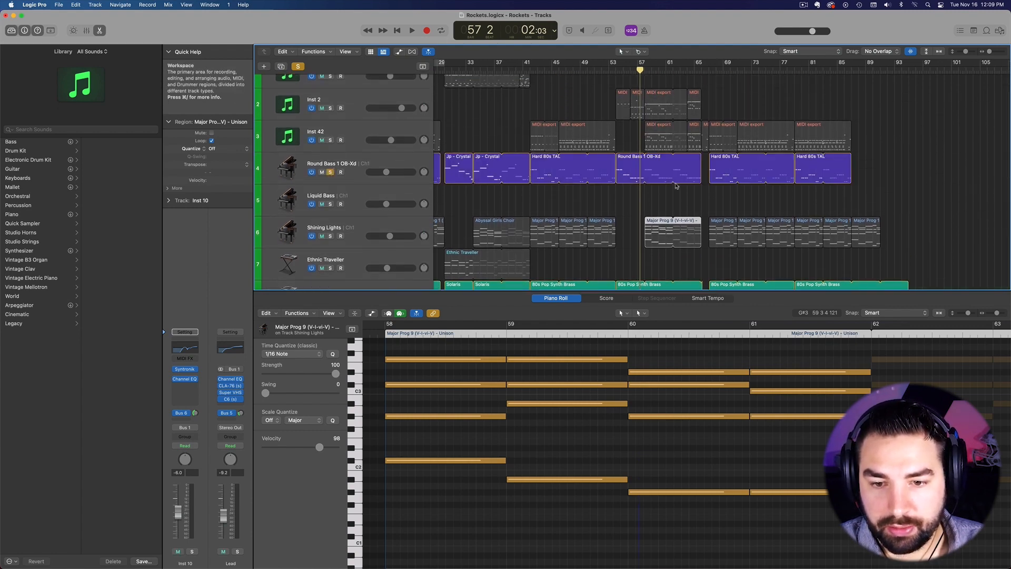
left_click(621, 158)
scroll(456, 479, "left", 5)
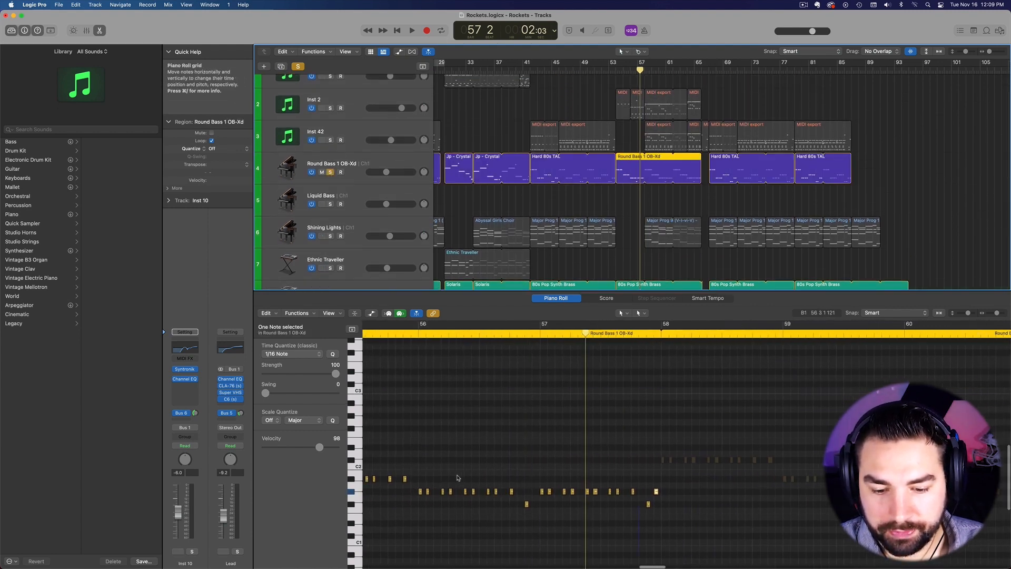
scroll(456, 478, "right", 2)
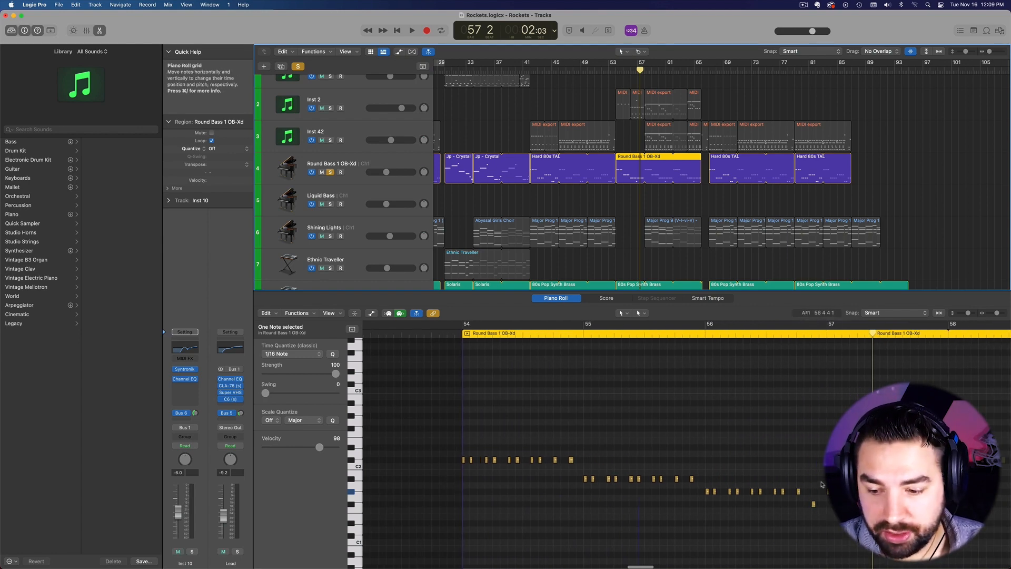
scroll(822, 484, "right", 1)
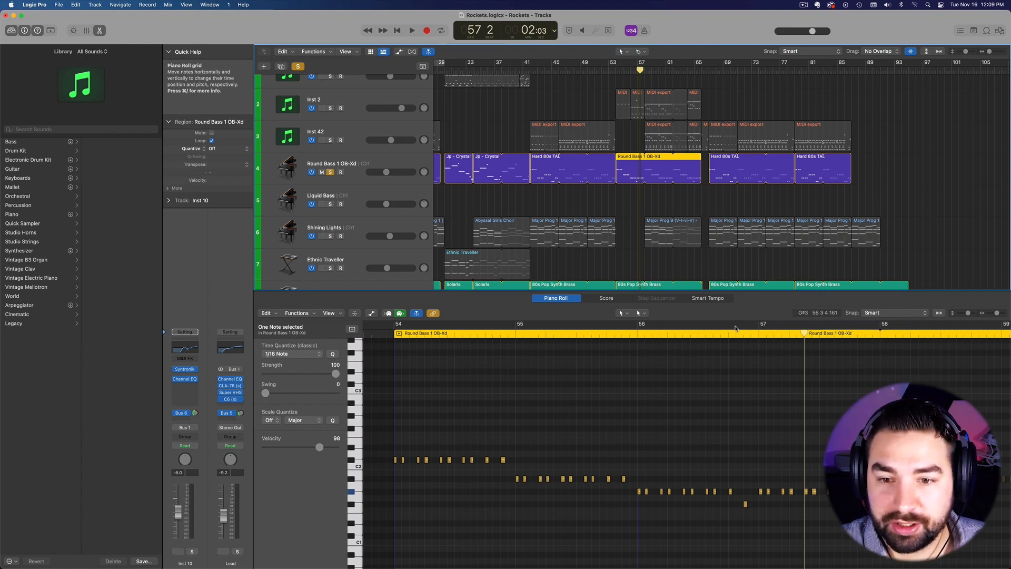
Clear all solos and play the full arrangement through the section containing the Round Bass 1 OB-Xd region.
scroll(603, 154, "up", 2)
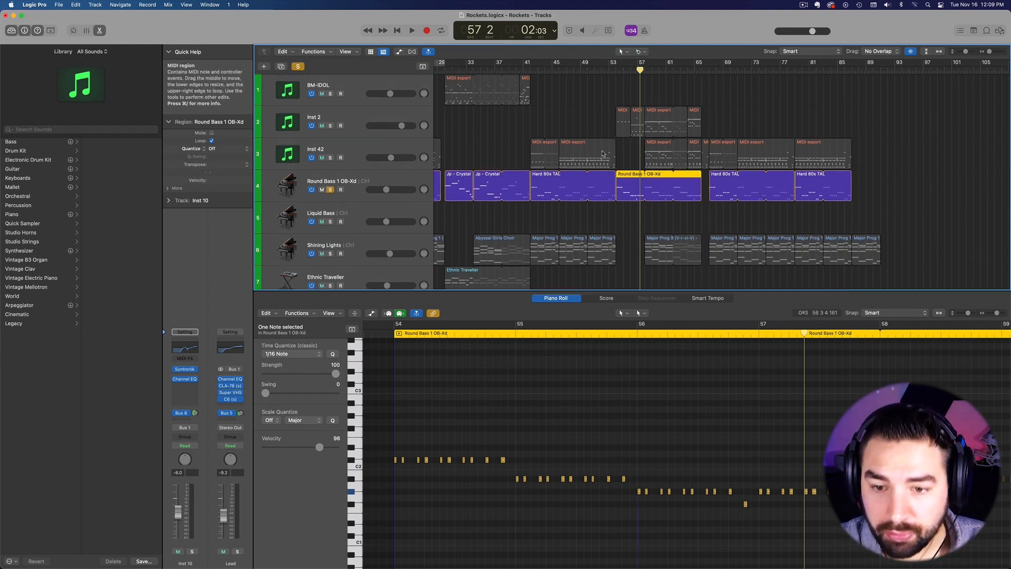
scroll(668, 99, "left", 1)
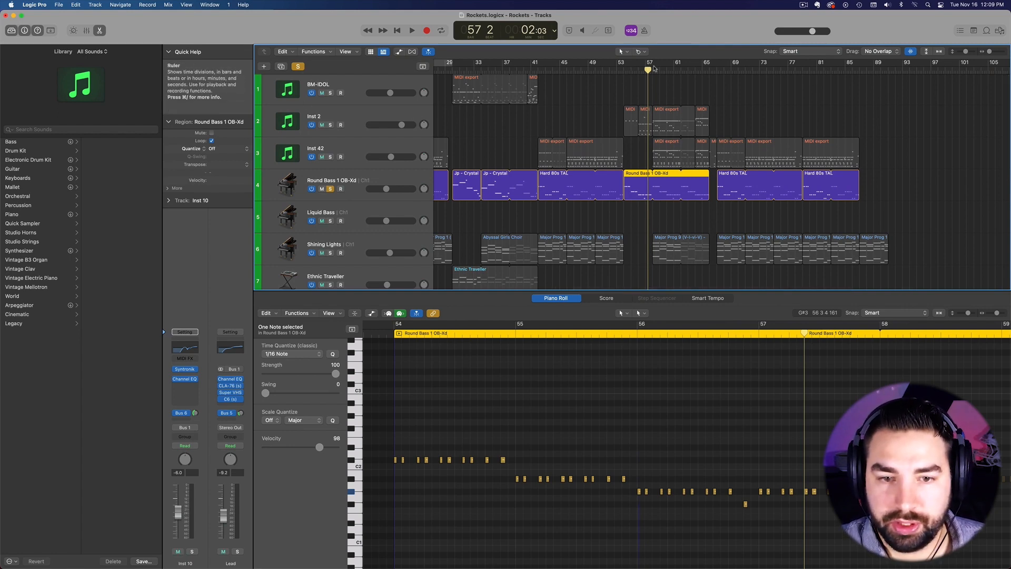
key("ctrl+s")
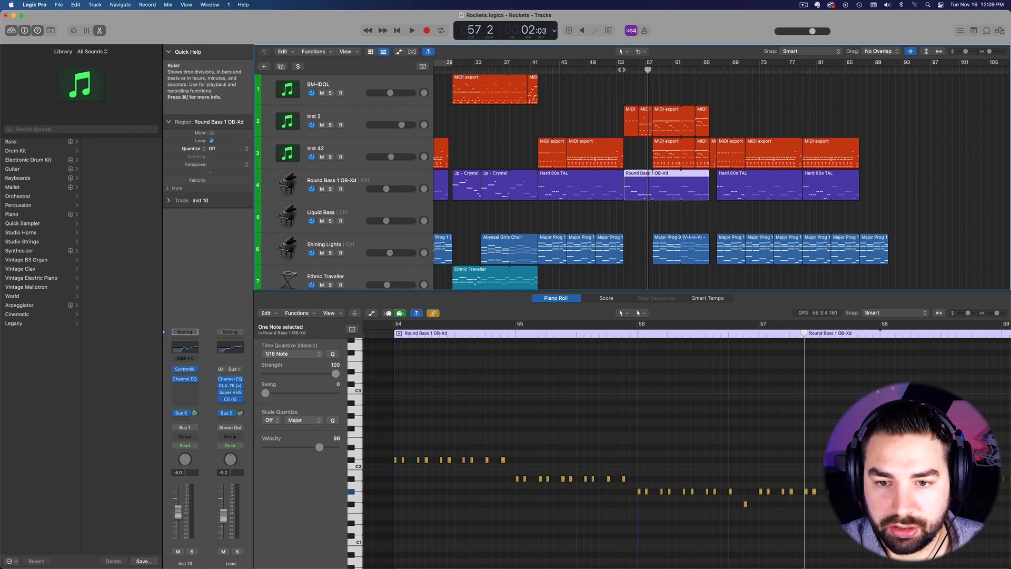
scroll(632, 174, "down", 5)
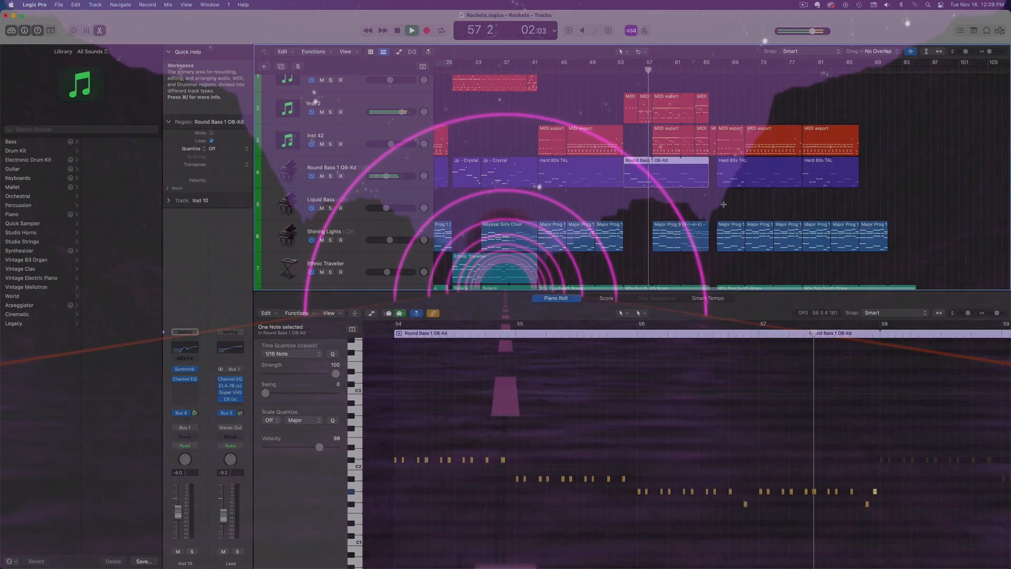
scroll(725, 206, "down", 1)
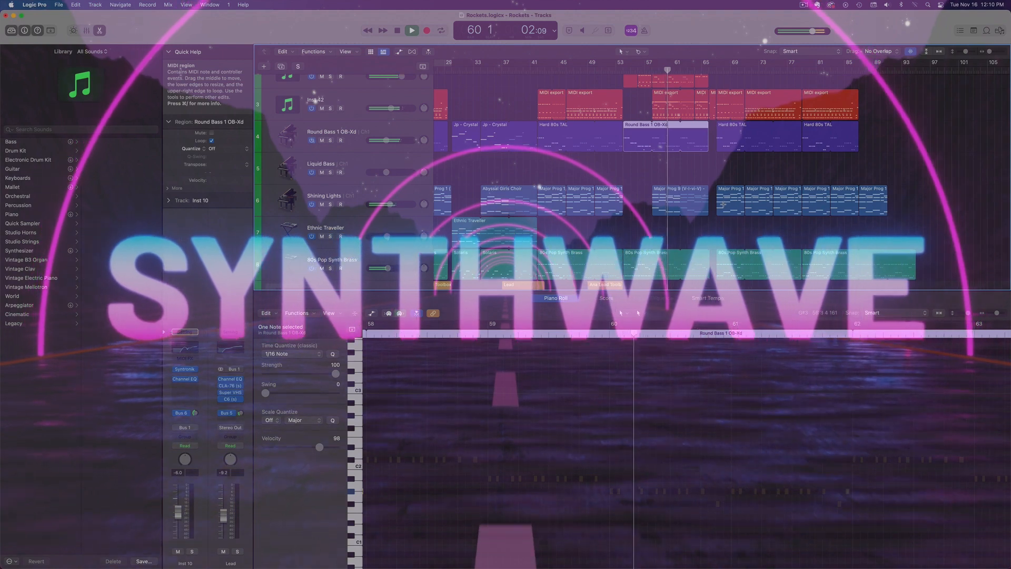
scroll(725, 205, "up", 1)
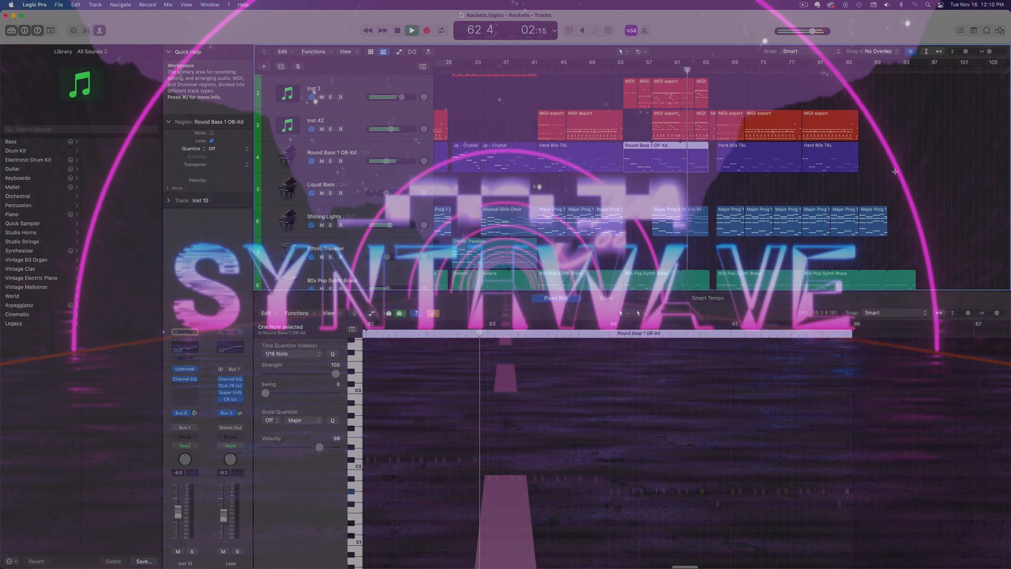
Select the 80s Pop Synth Brass region at bar 67 and close the Piano Roll while playback continues.
left_click(744, 289)
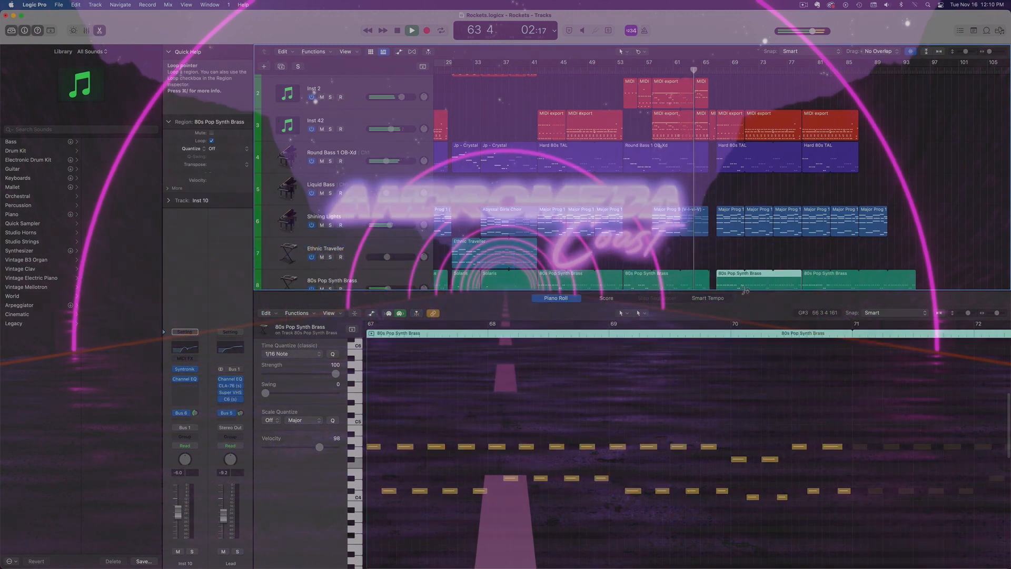
key("p")
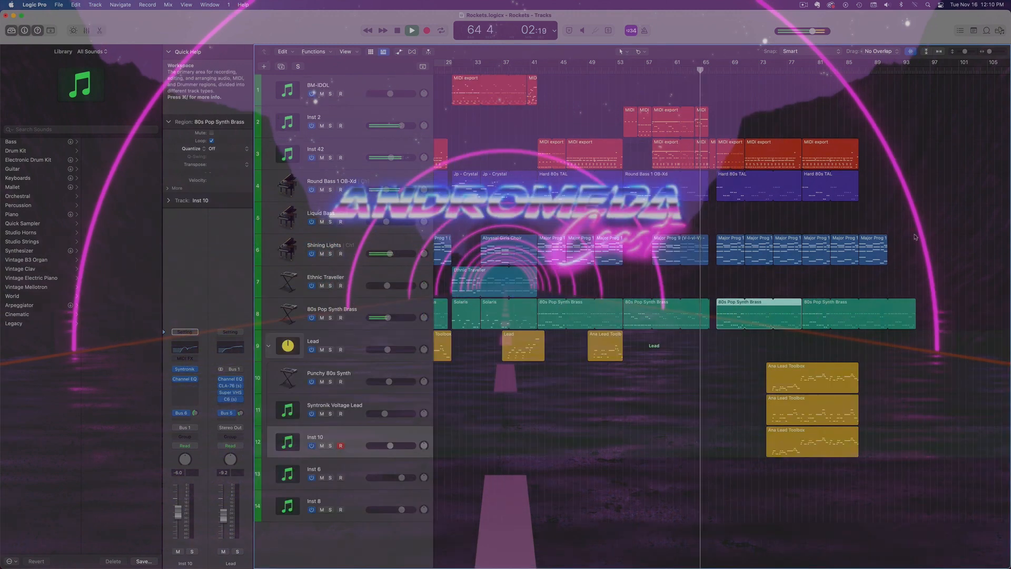